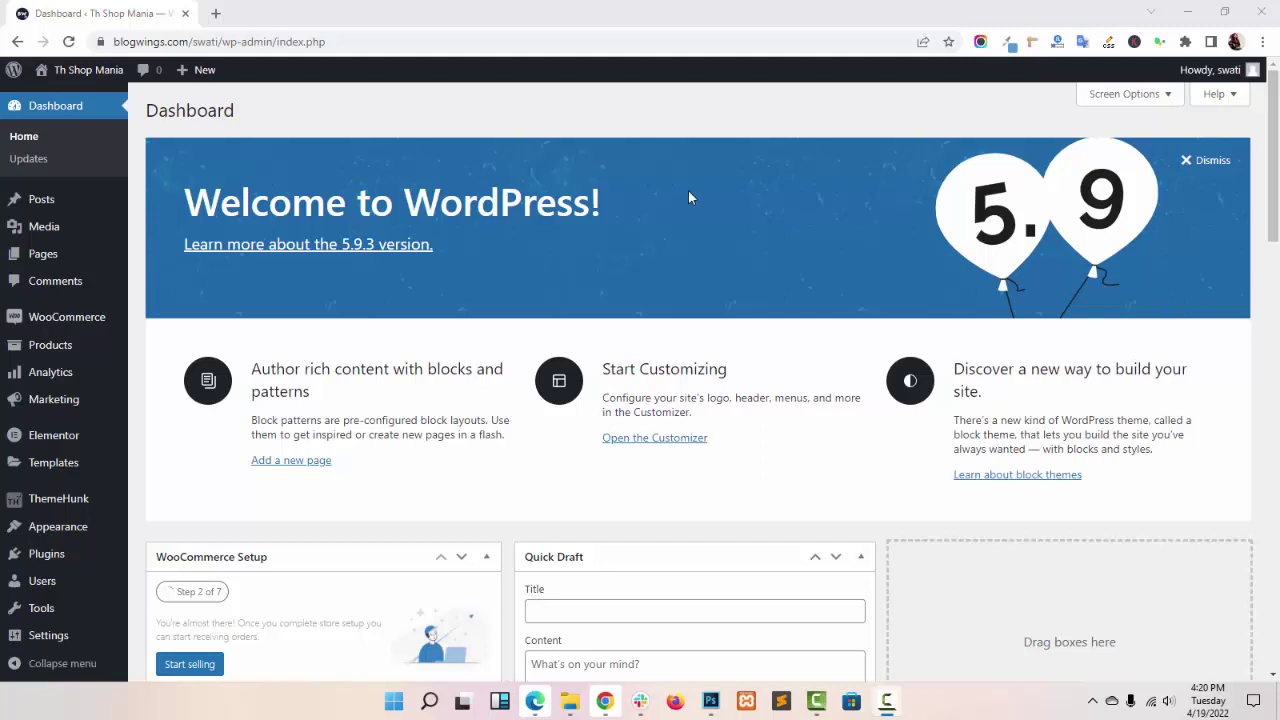
# - Create a new page titled "Price Box", dismissing the backup notice
pyautogui.click(74, 254)
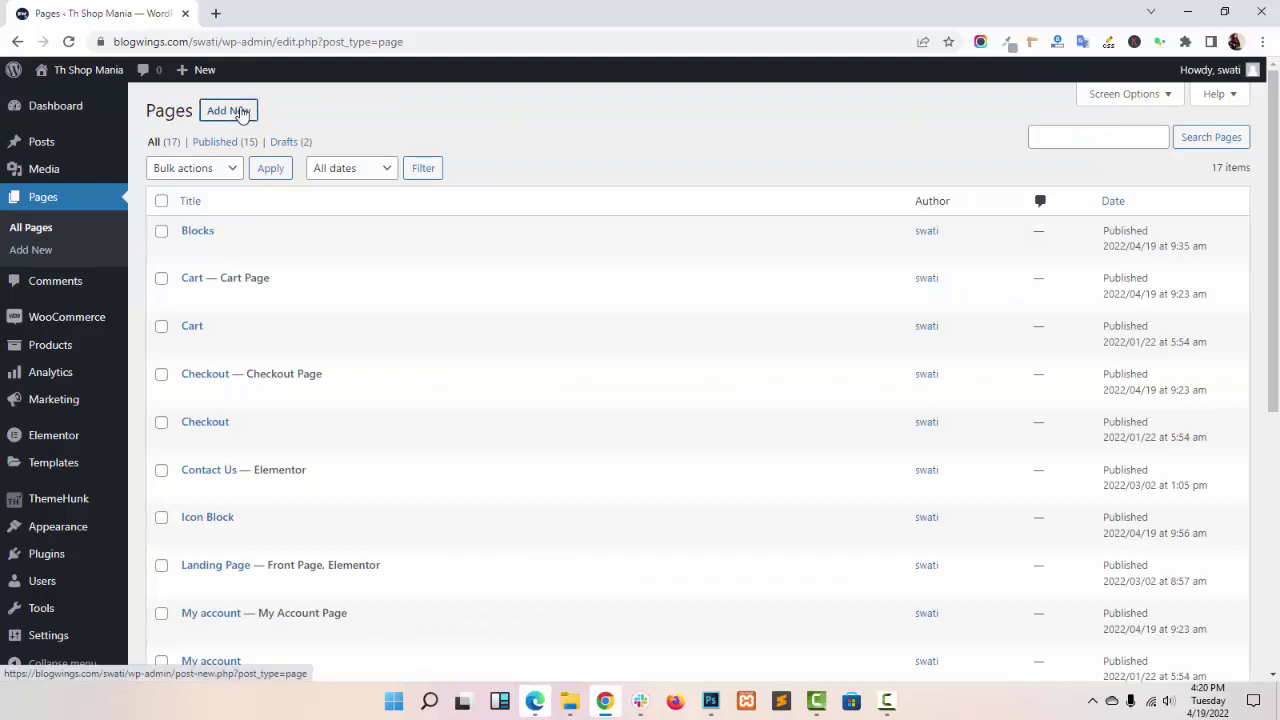
pyautogui.click(240, 112)
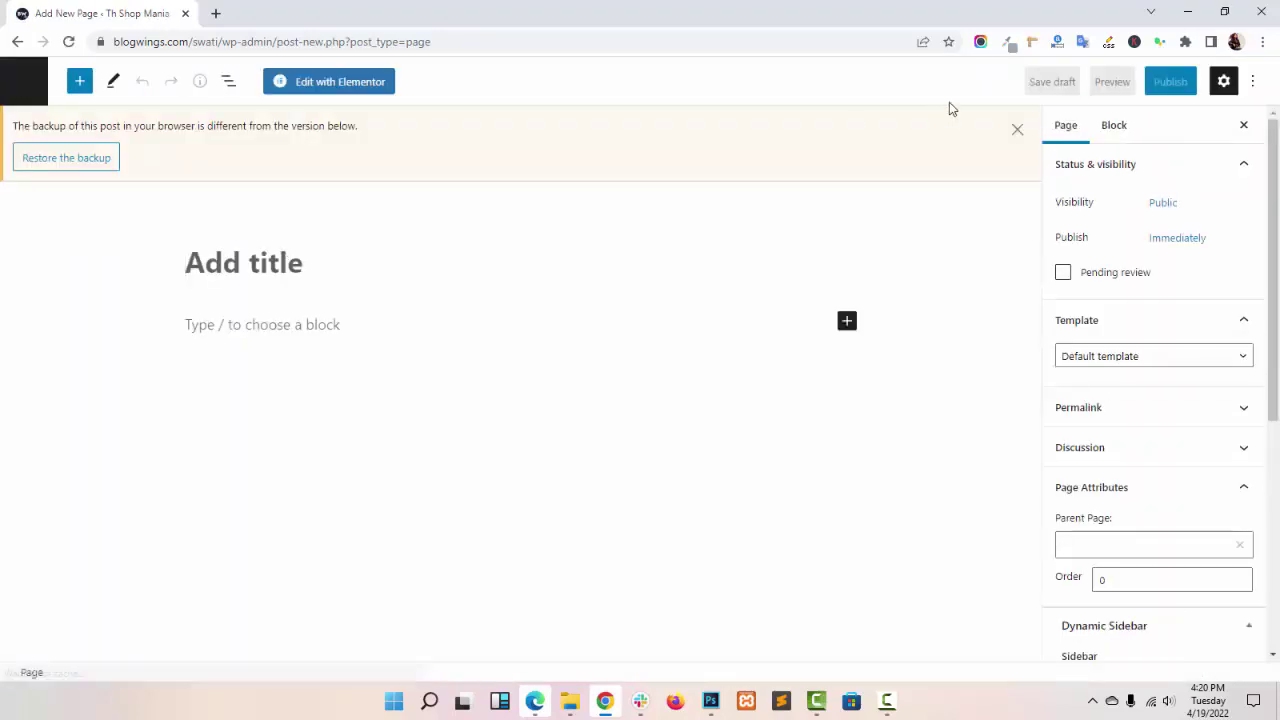
pyautogui.click(1017, 129)
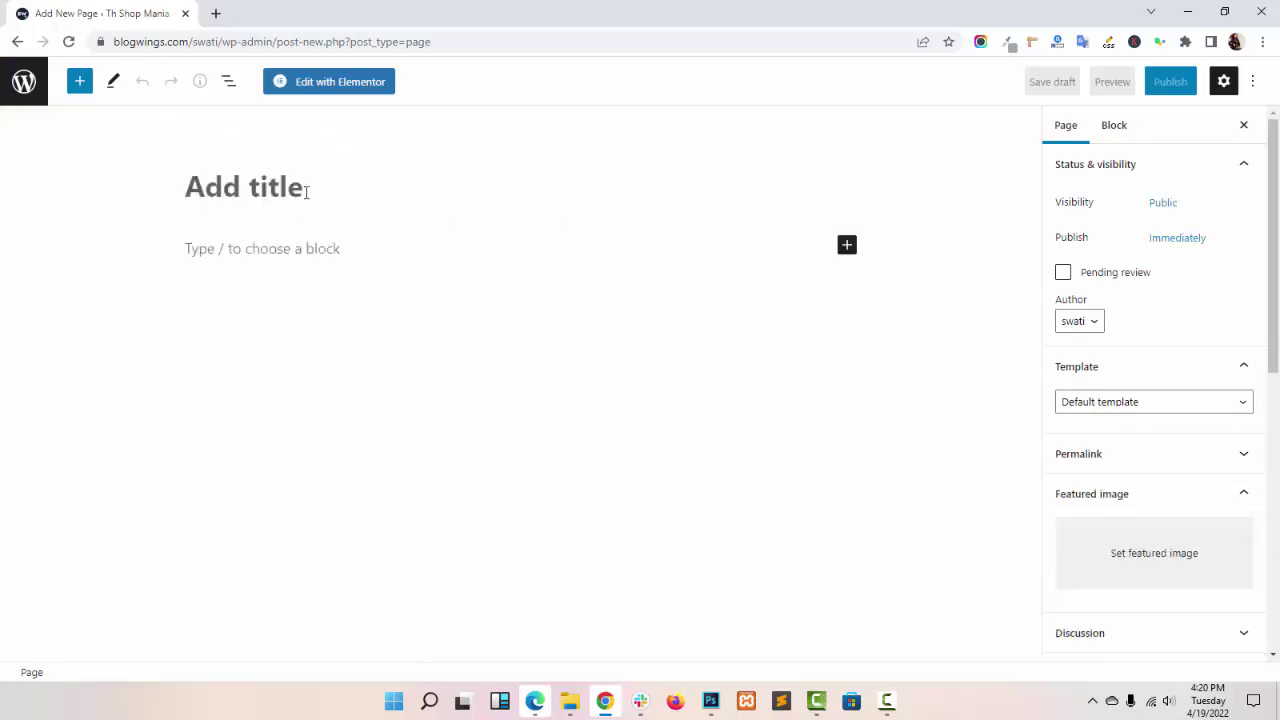
pyautogui.click(307, 192)
pyautogui.write('Price Box')
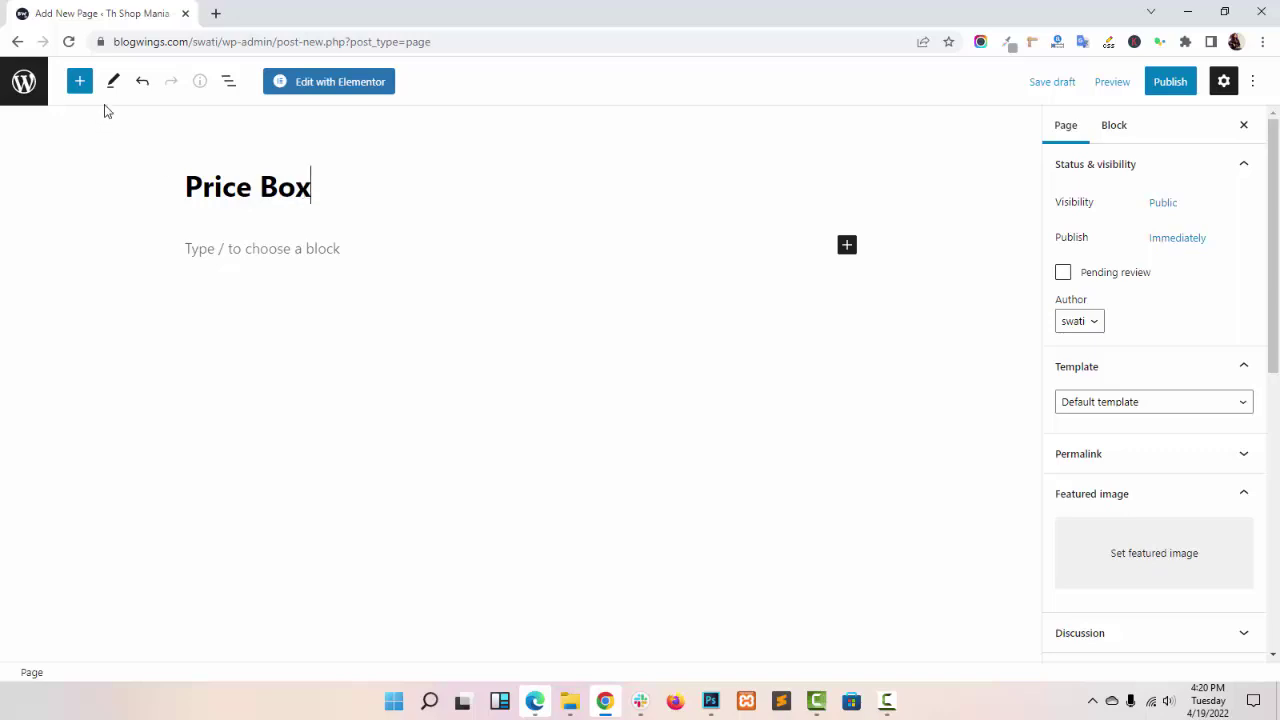
# - Insert a Price Box block below the page title and close the block library
pyautogui.click(79, 81)
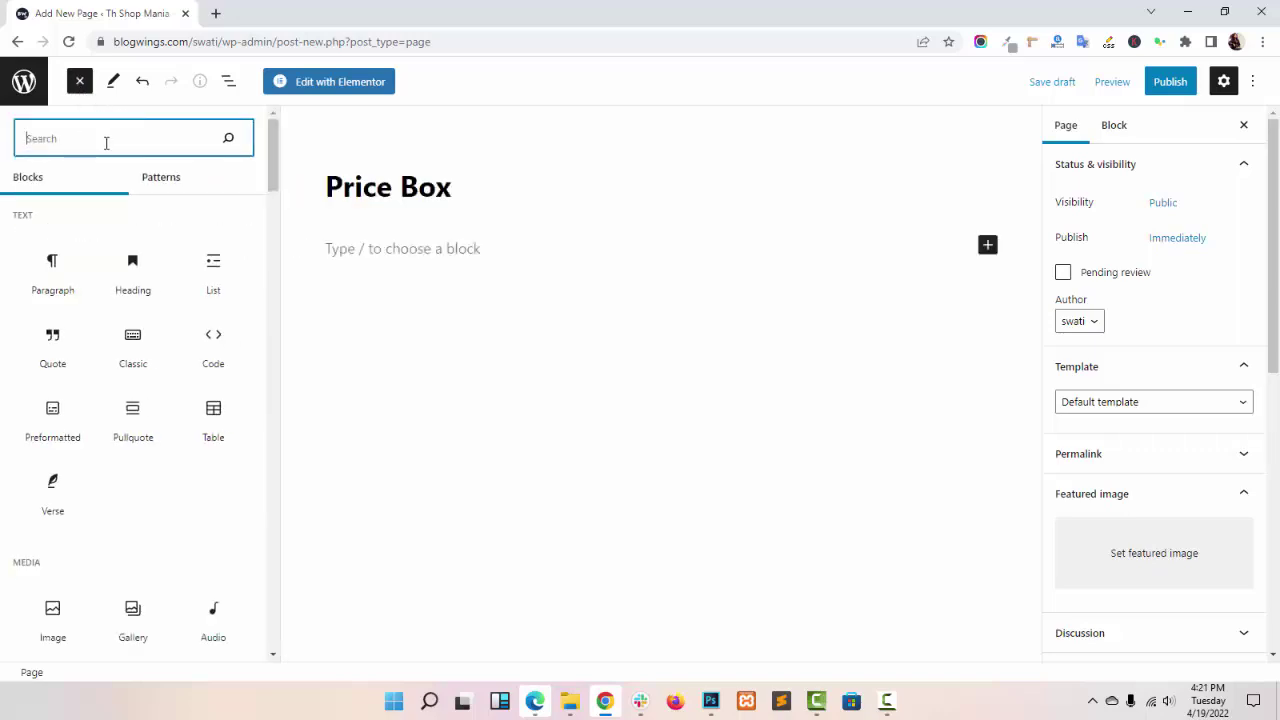
pyautogui.write('Price b')
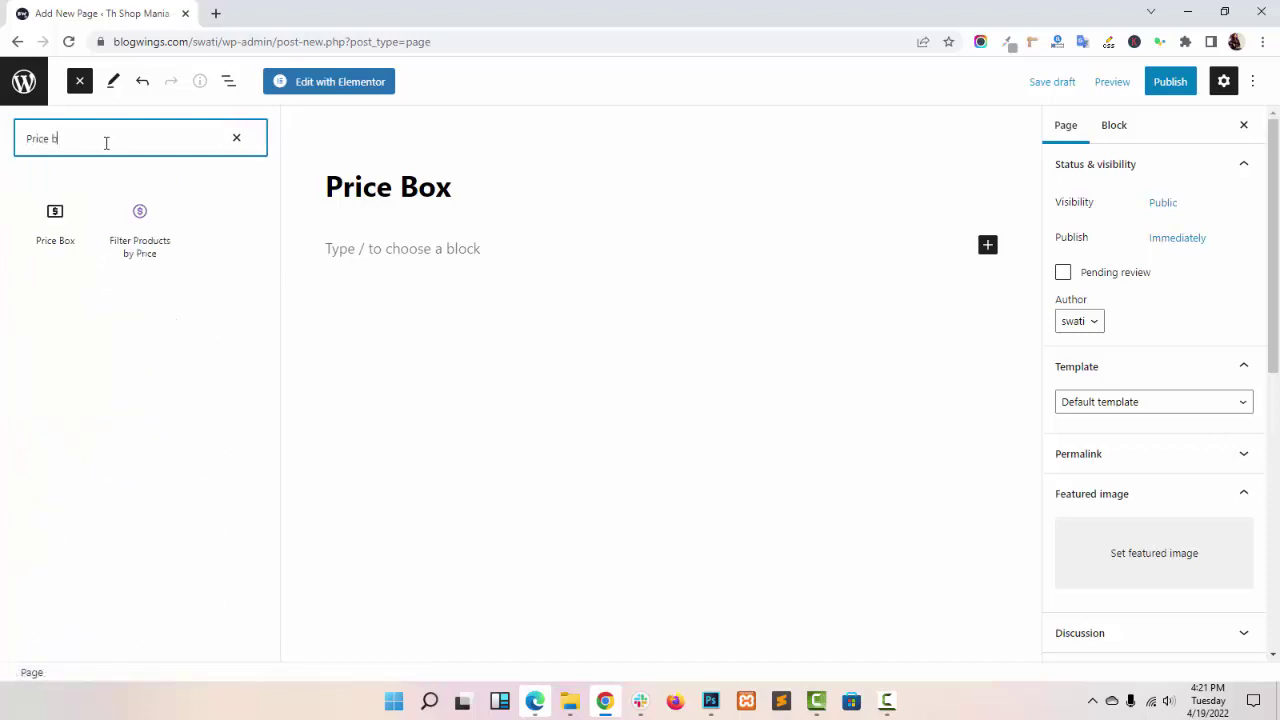
pyautogui.write('ox')
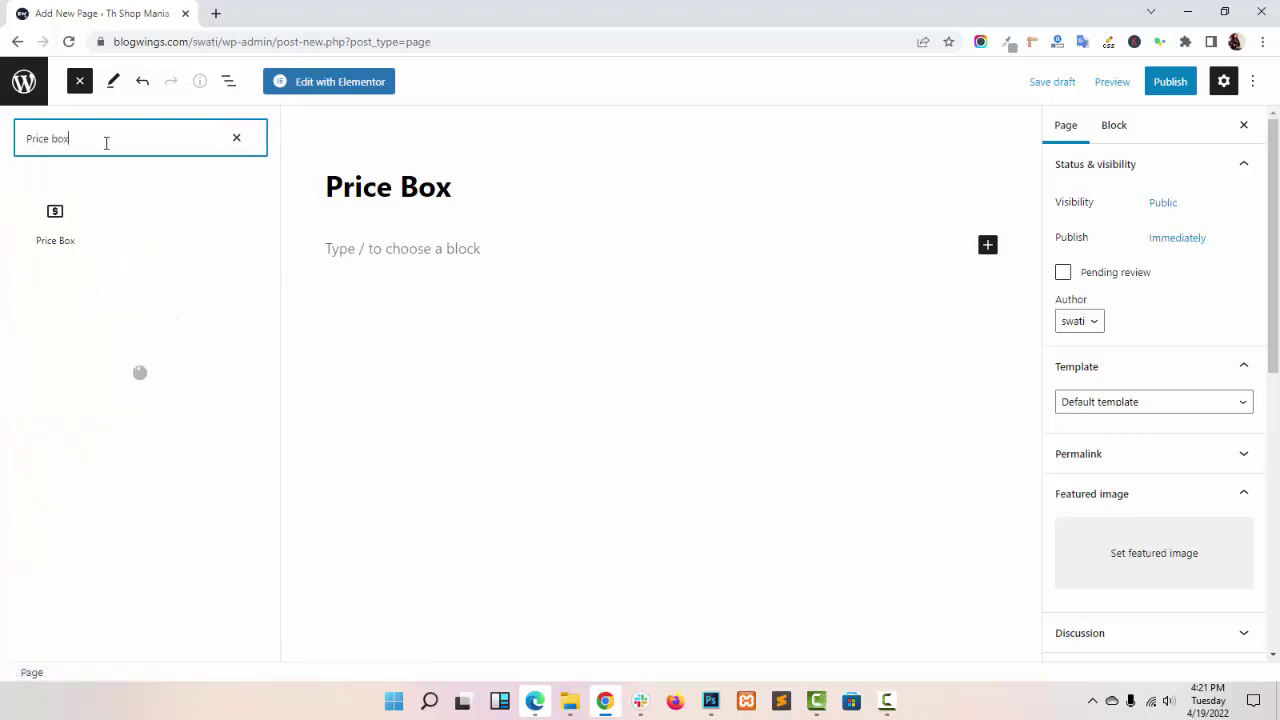
pyautogui.click(57, 217)
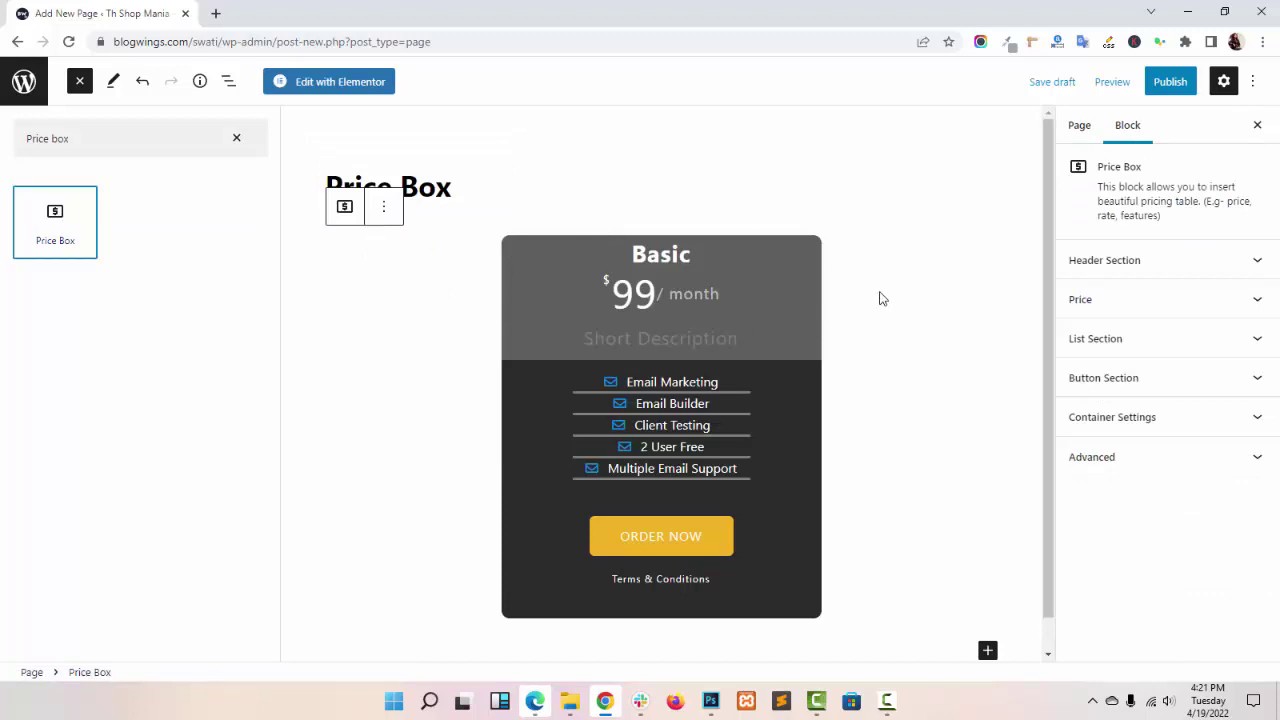
pyautogui.click(236, 137)
pyautogui.scroll(-10, 58, 307)
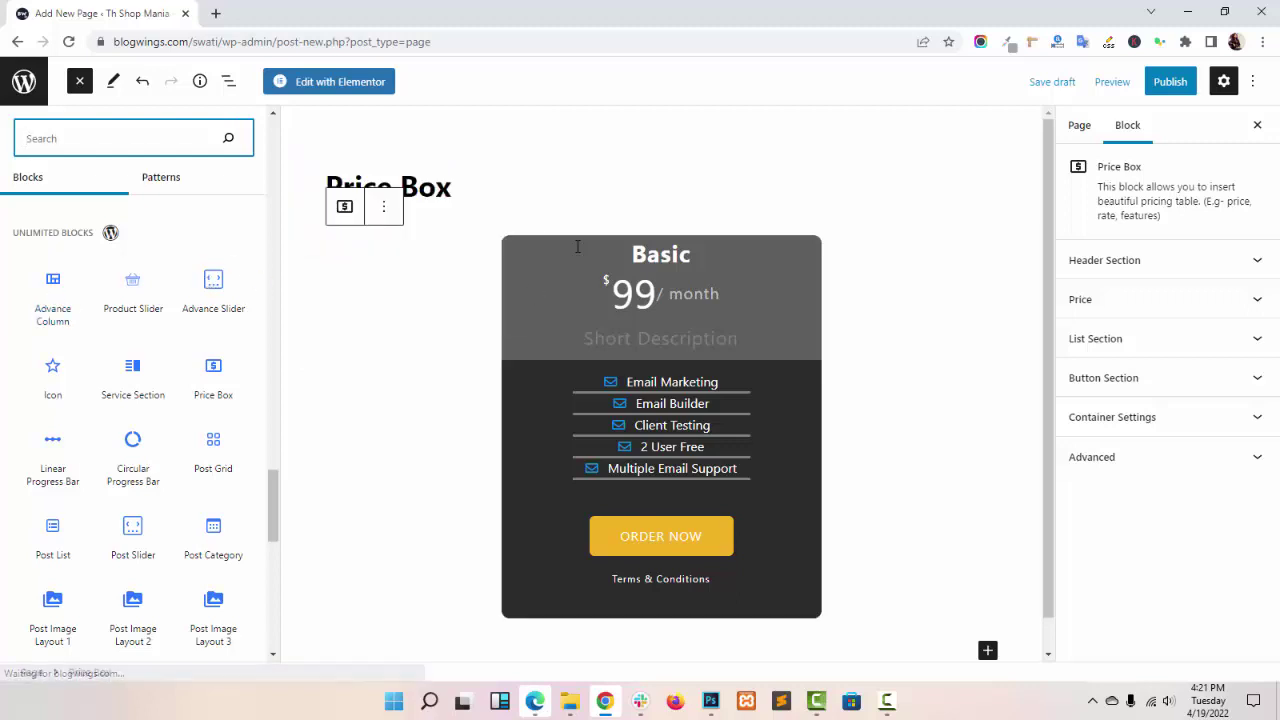
pyautogui.click(917, 290)
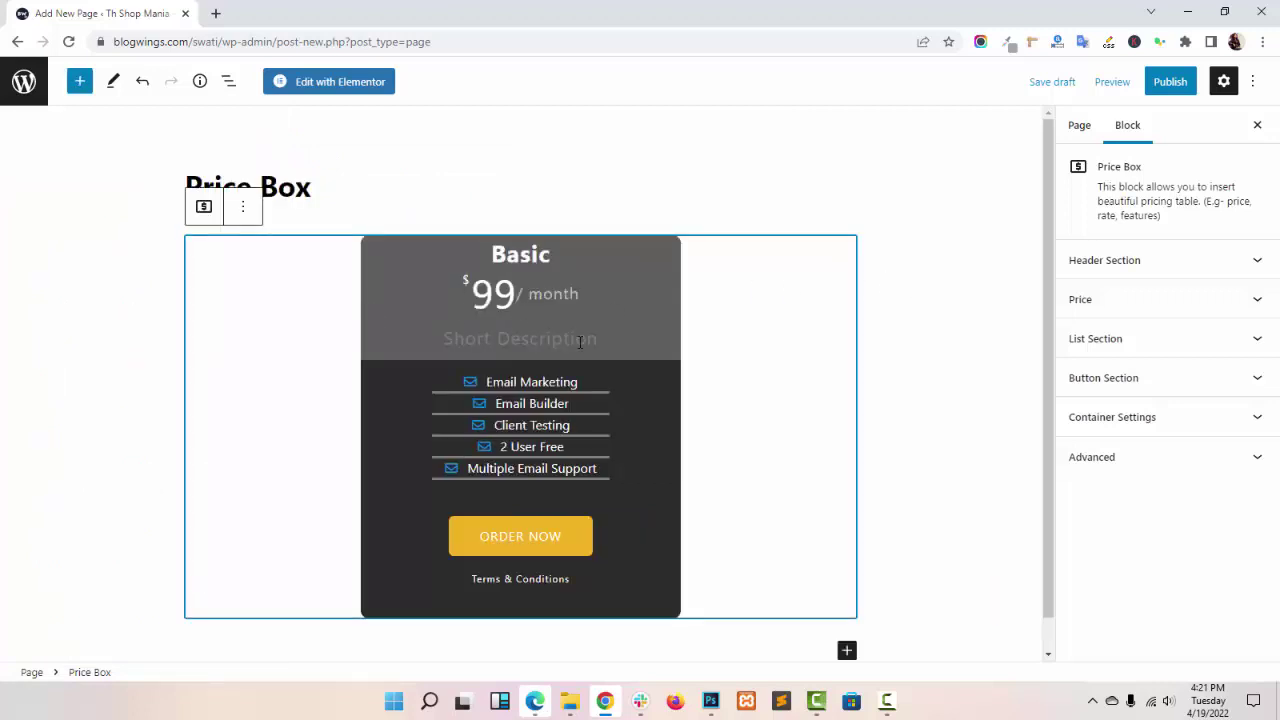
# - Set the price box's heading text to "Advanced" and its heading tag to p
pyautogui.click(1186, 264)
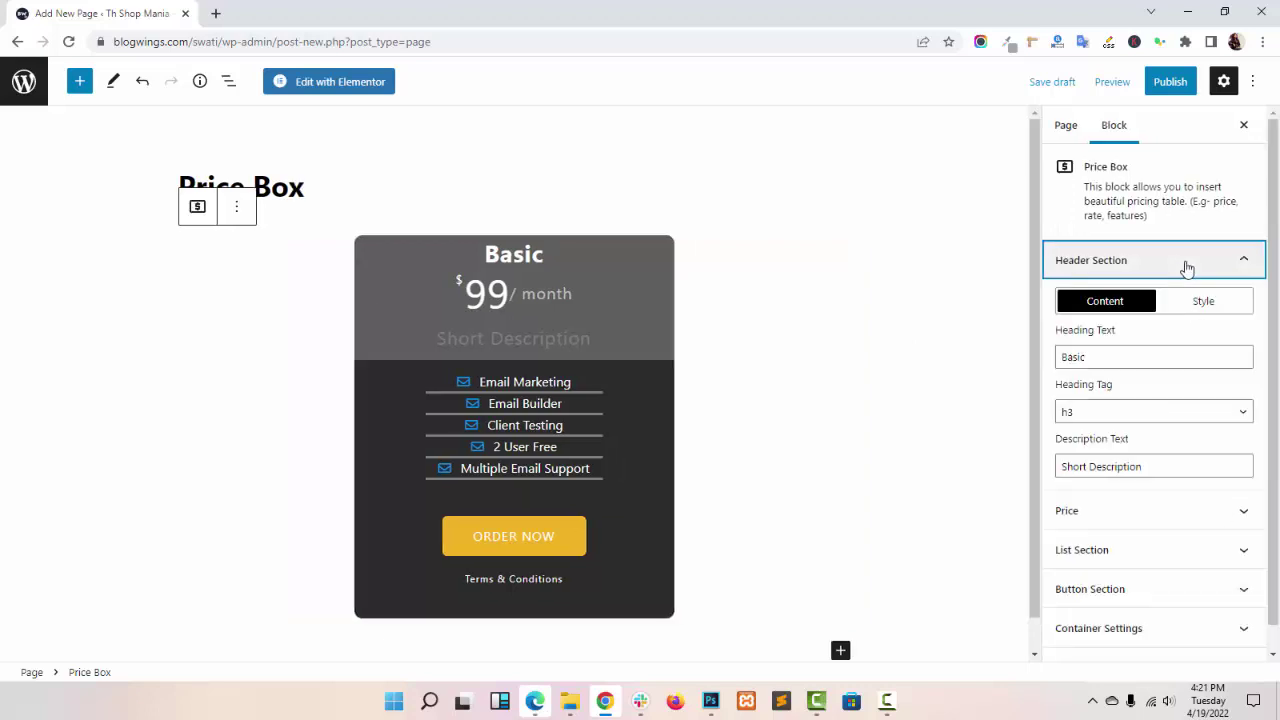
pyautogui.doubleClick(1120, 335)
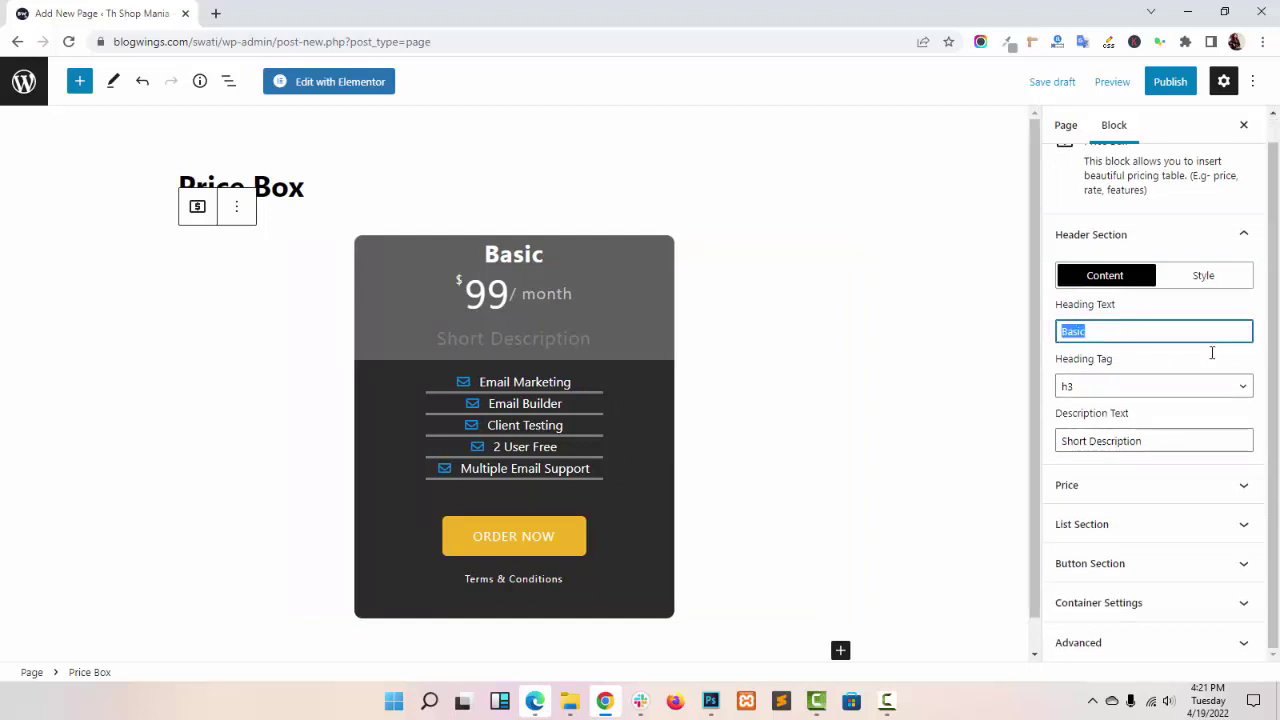
pyautogui.write('Advanc')
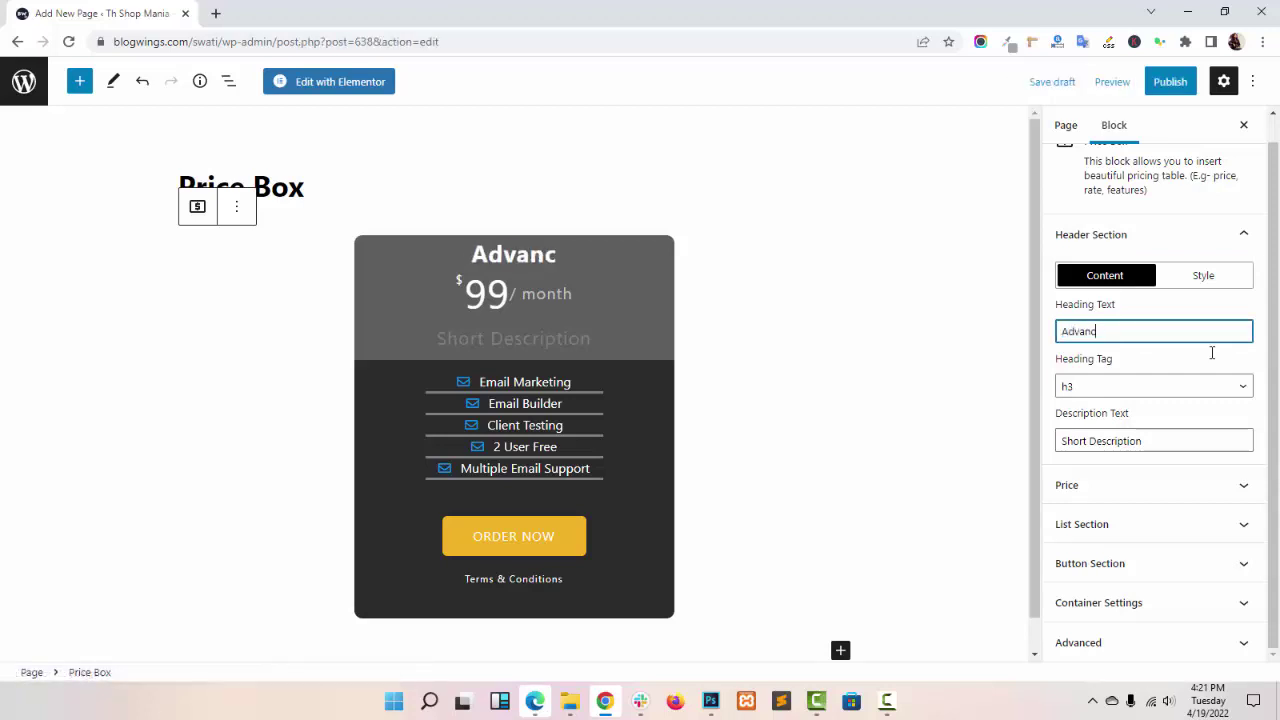
pyautogui.write('ed')
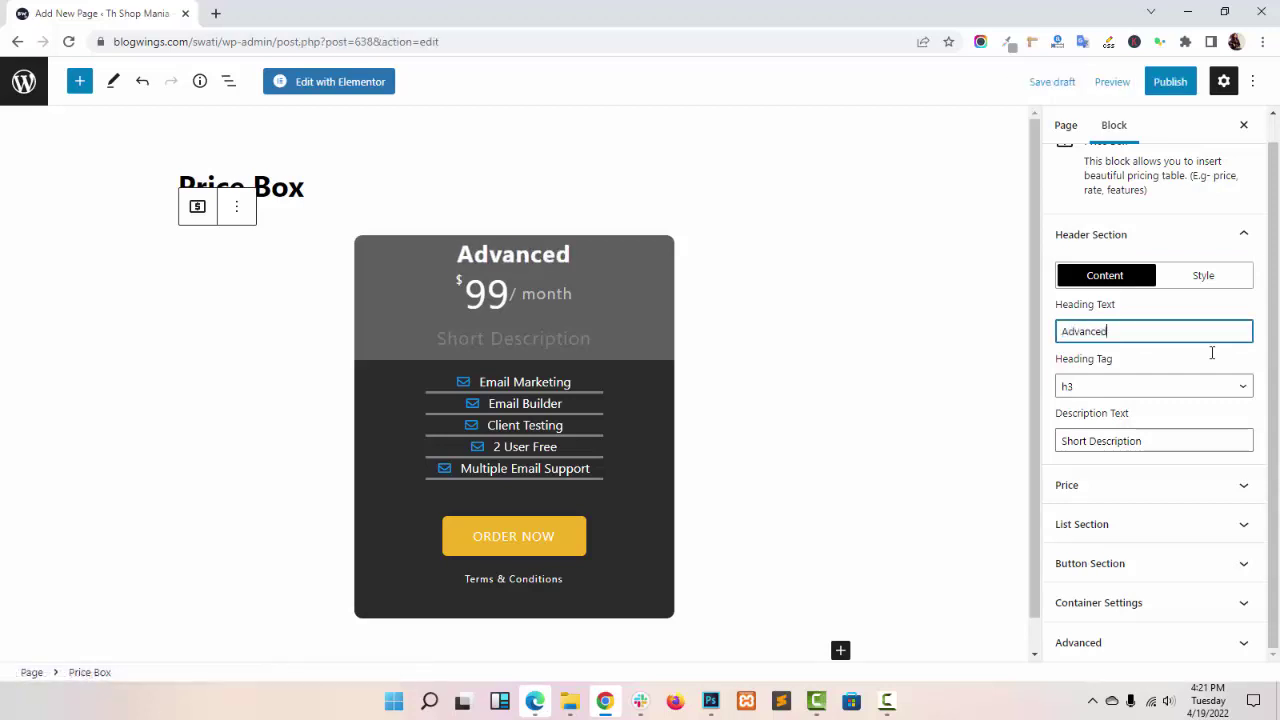
pyautogui.click(1145, 390)
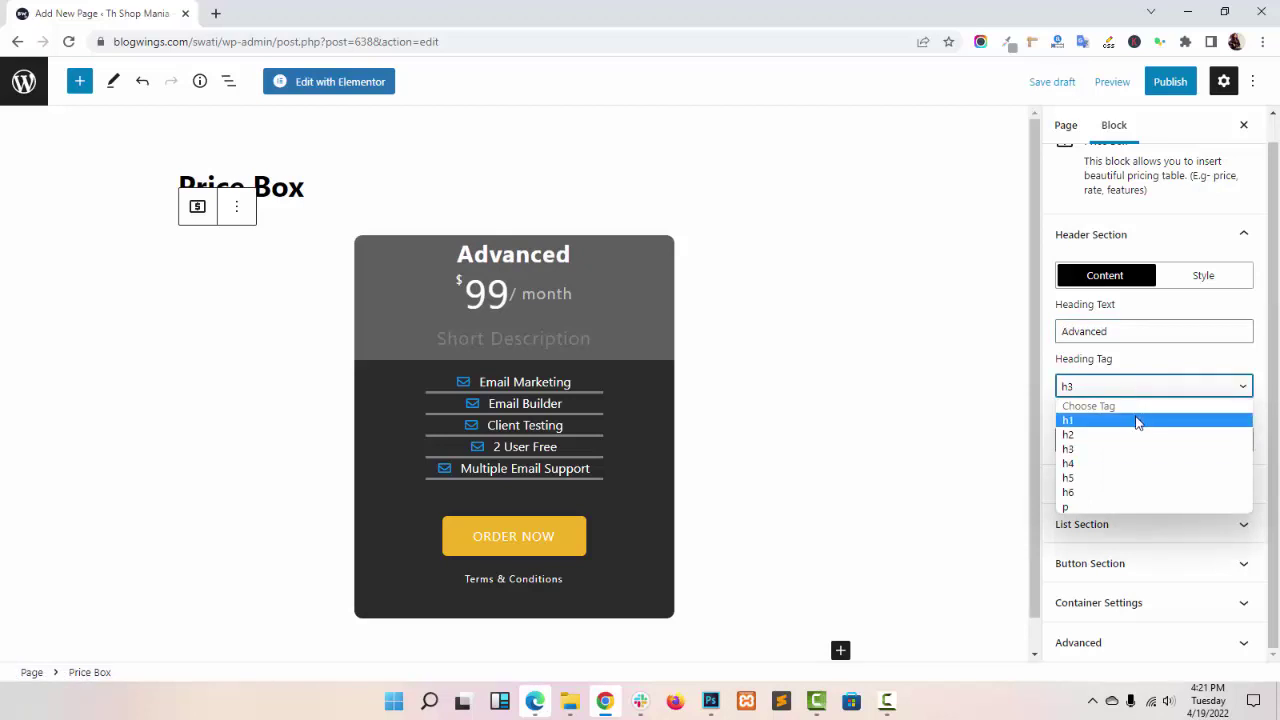
pyautogui.click(1113, 507)
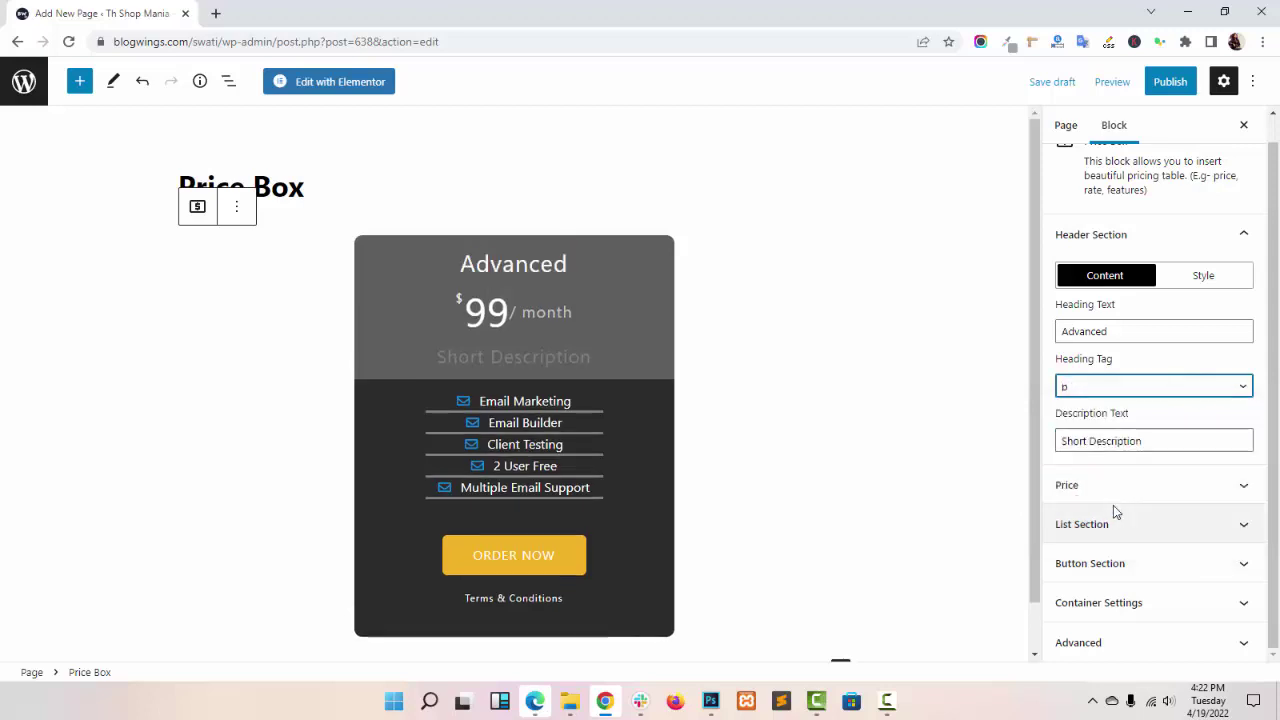
# - Replace the header's description text with "Add your short description"
pyautogui.tripleClick(1165, 443)
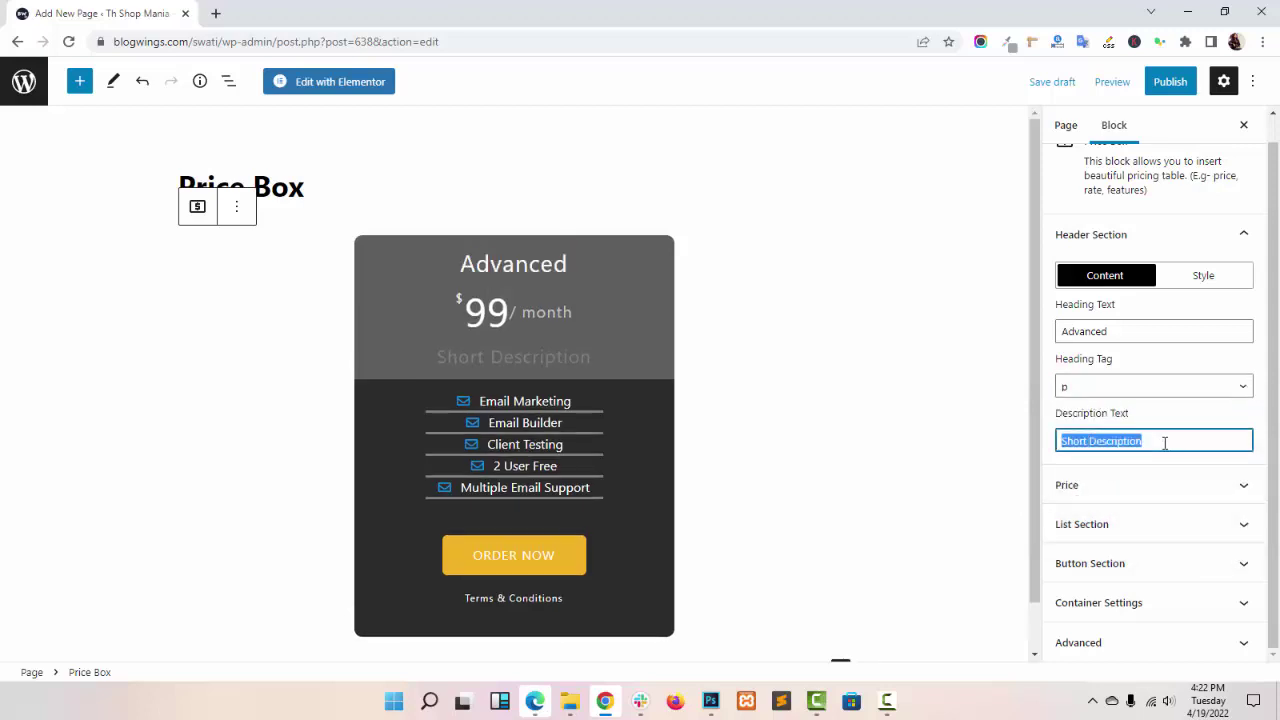
pyautogui.write('Add your')
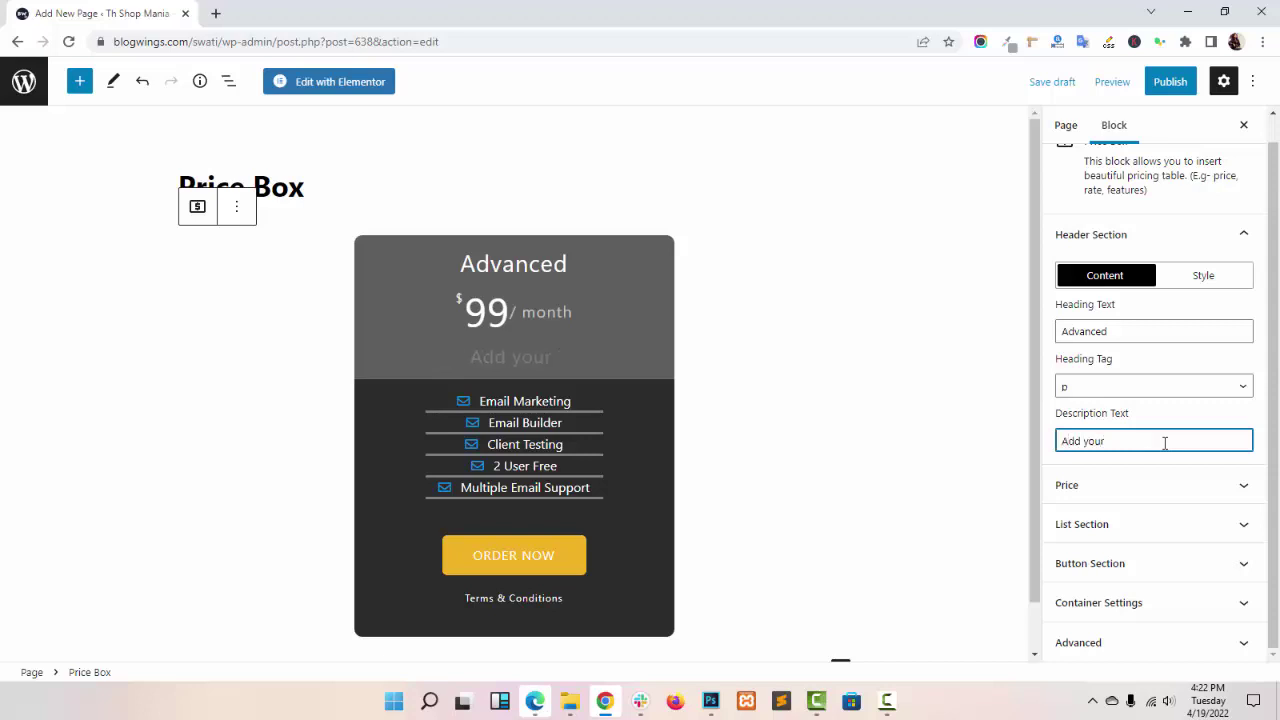
pyautogui.write(' short des')
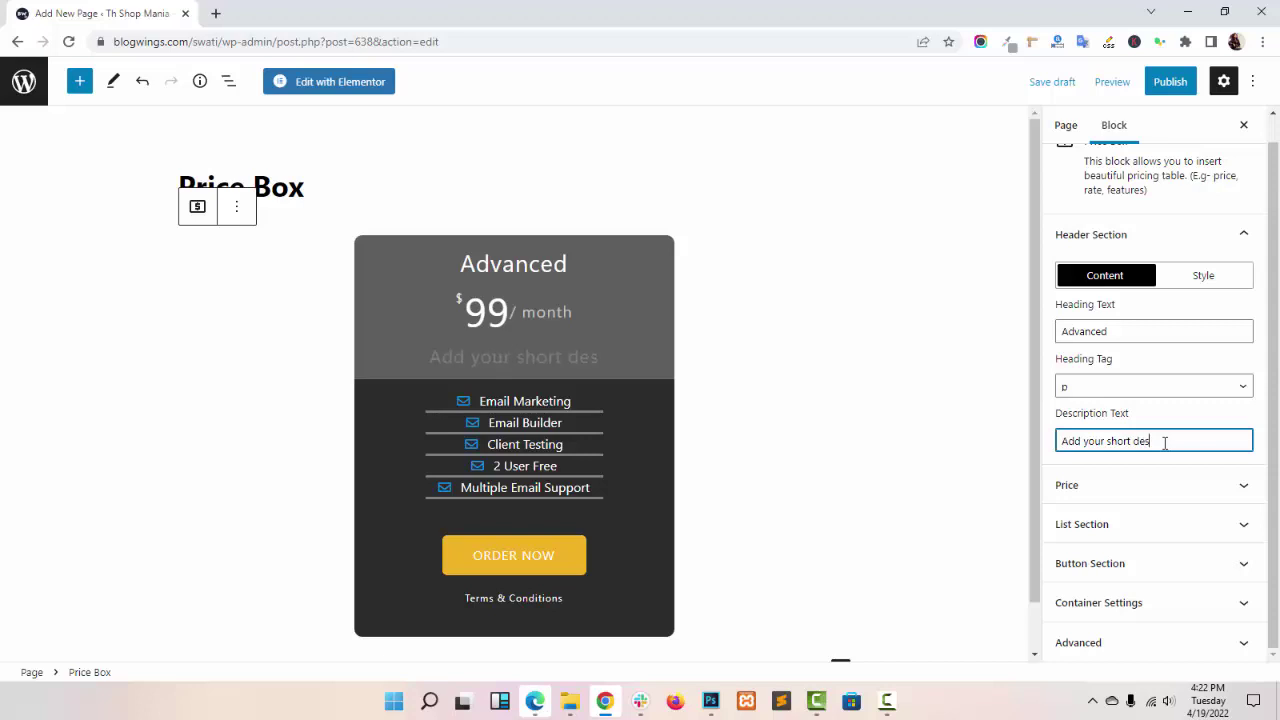
pyautogui.write('cription')
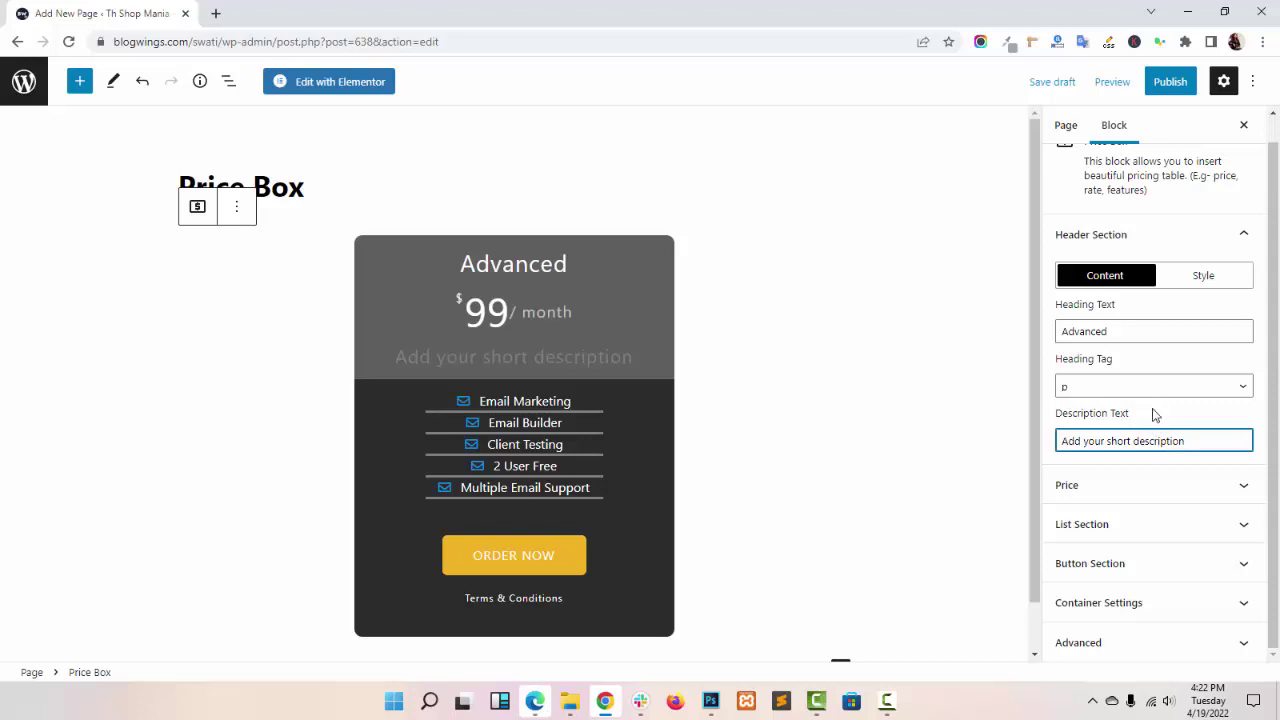
# - Set the header section's solid background color to light blue #8ed1fc
pyautogui.scroll(1, 1132, 460)
pyautogui.scroll(-1, 1160, 420)
pyautogui.click(1201, 278)
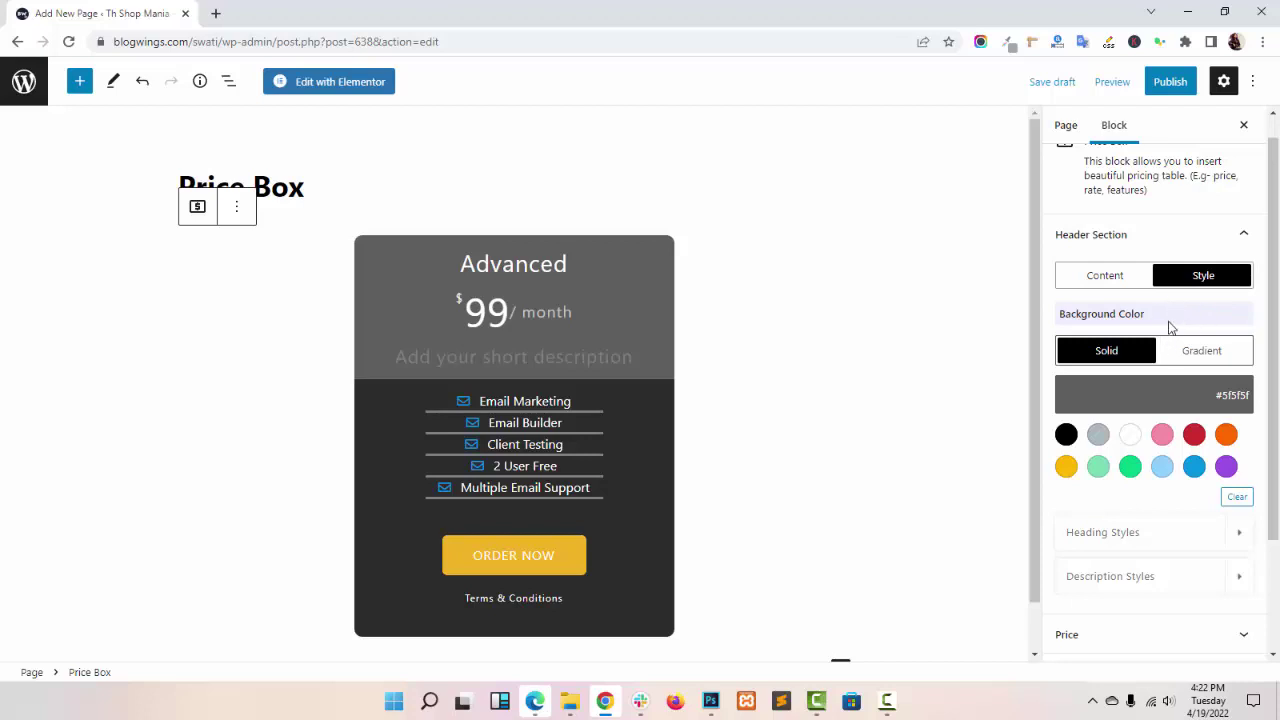
pyautogui.scroll(-1, 1170, 327)
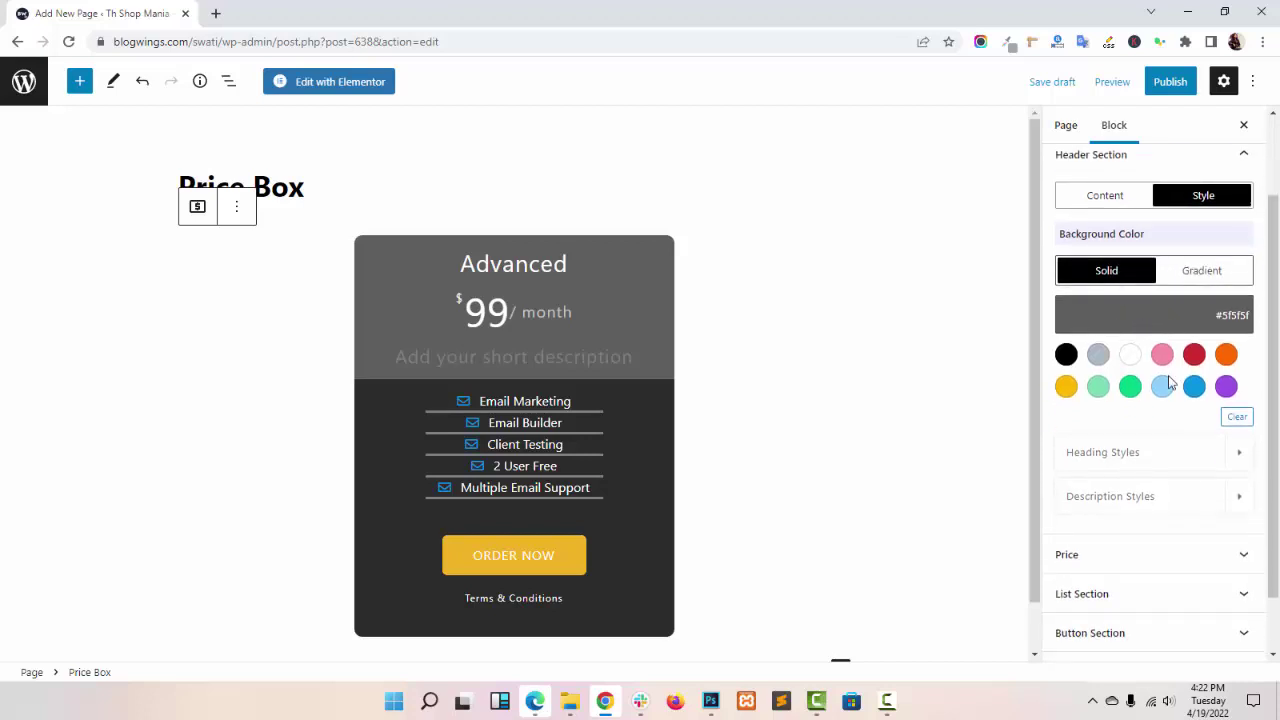
pyautogui.click(1098, 357)
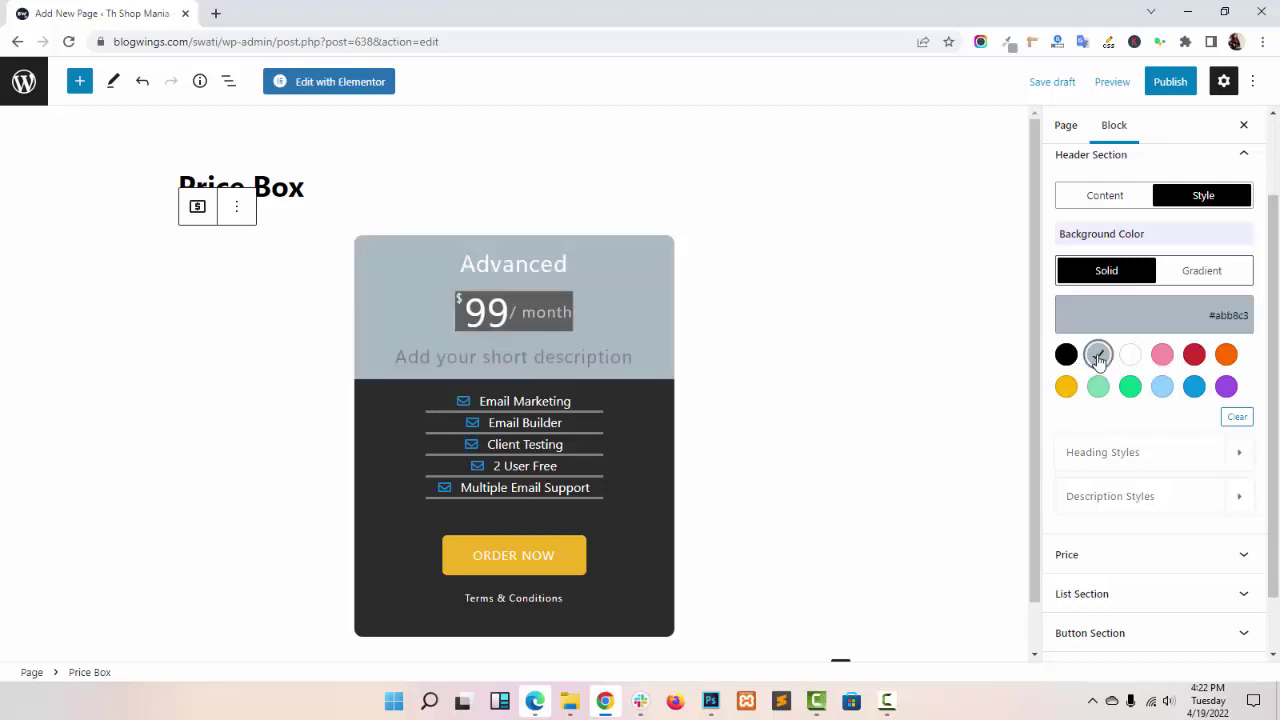
pyautogui.click(1162, 388)
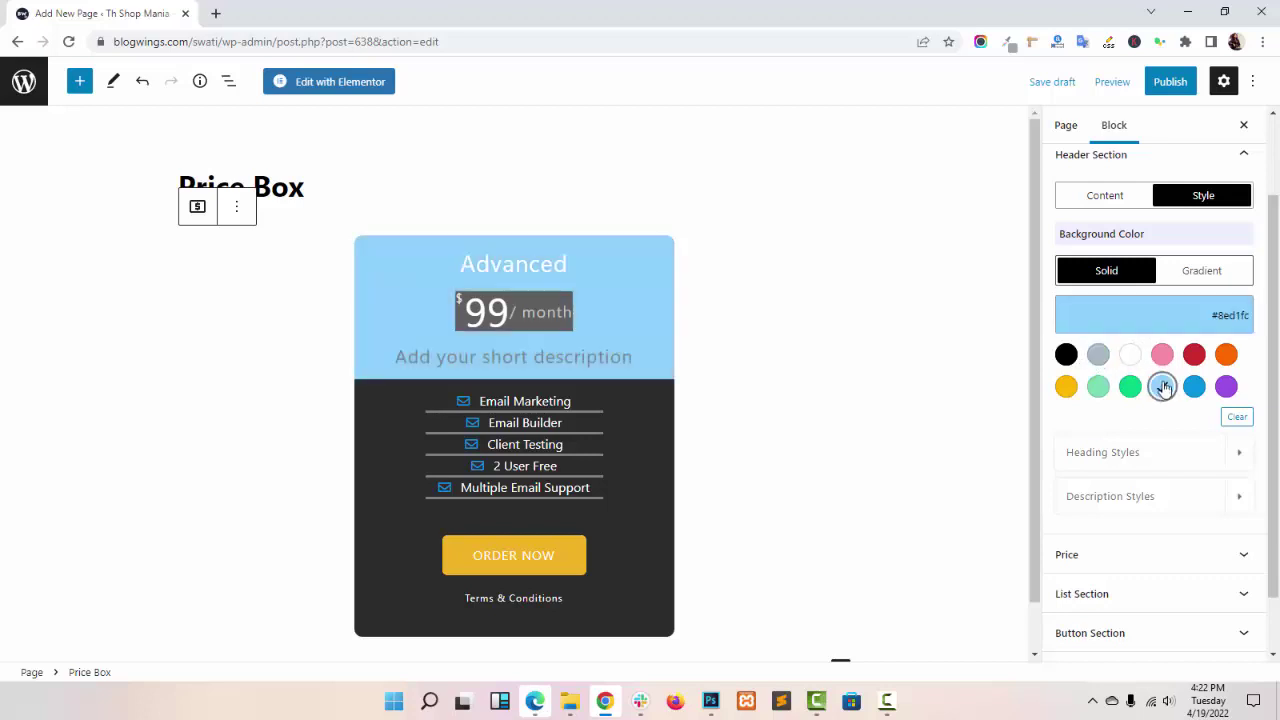
# - Try the yellow-to-orange linear gradient as the header background and return to the solid color
pyautogui.click(1200, 274)
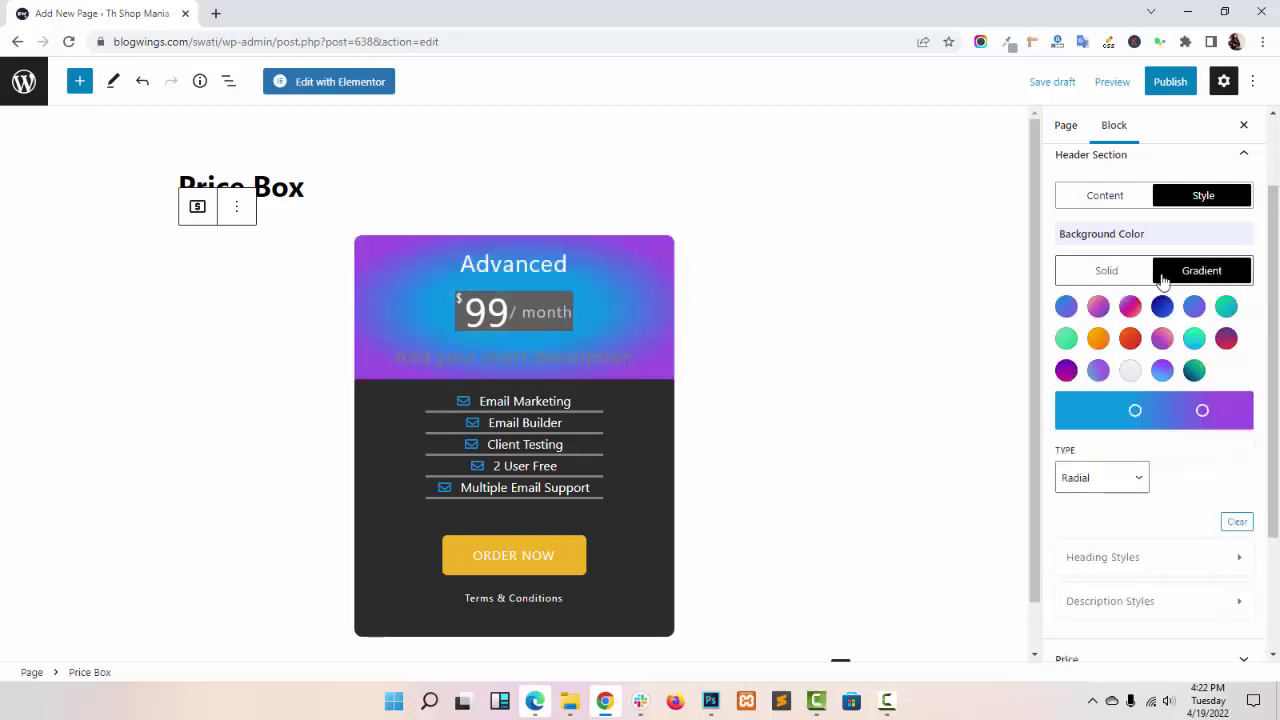
pyautogui.click(1098, 340)
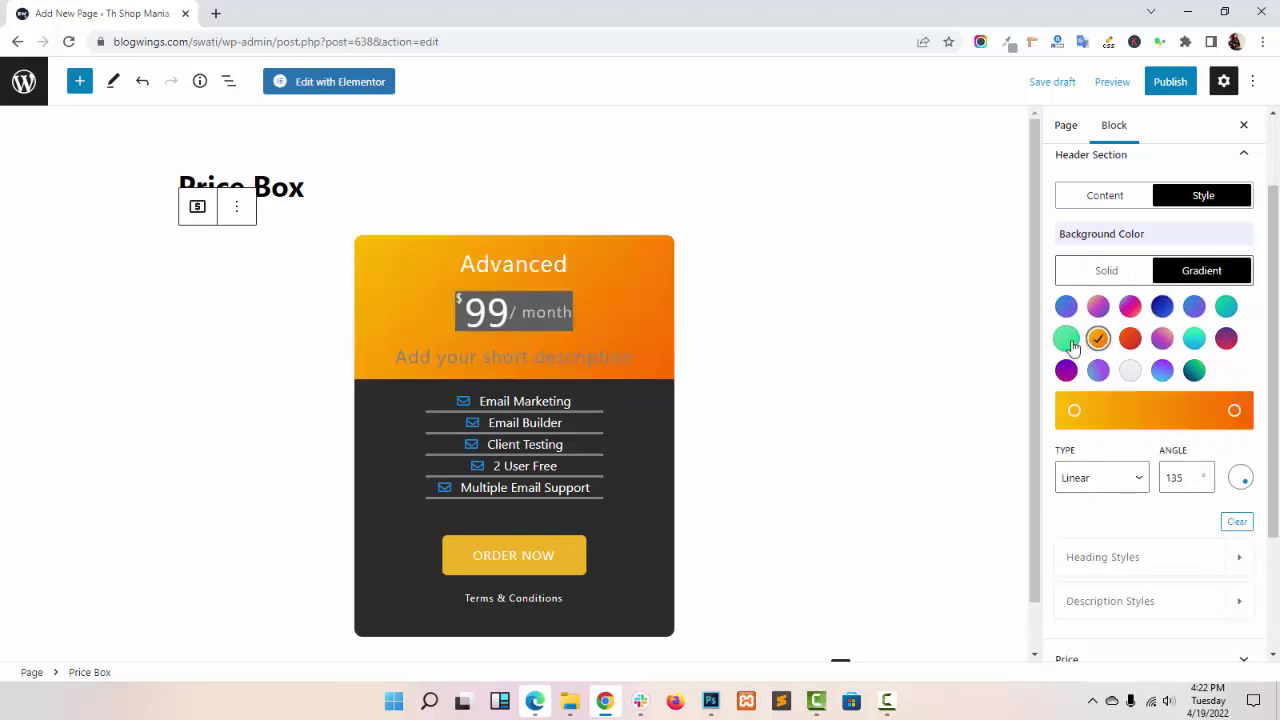
pyautogui.click(1099, 274)
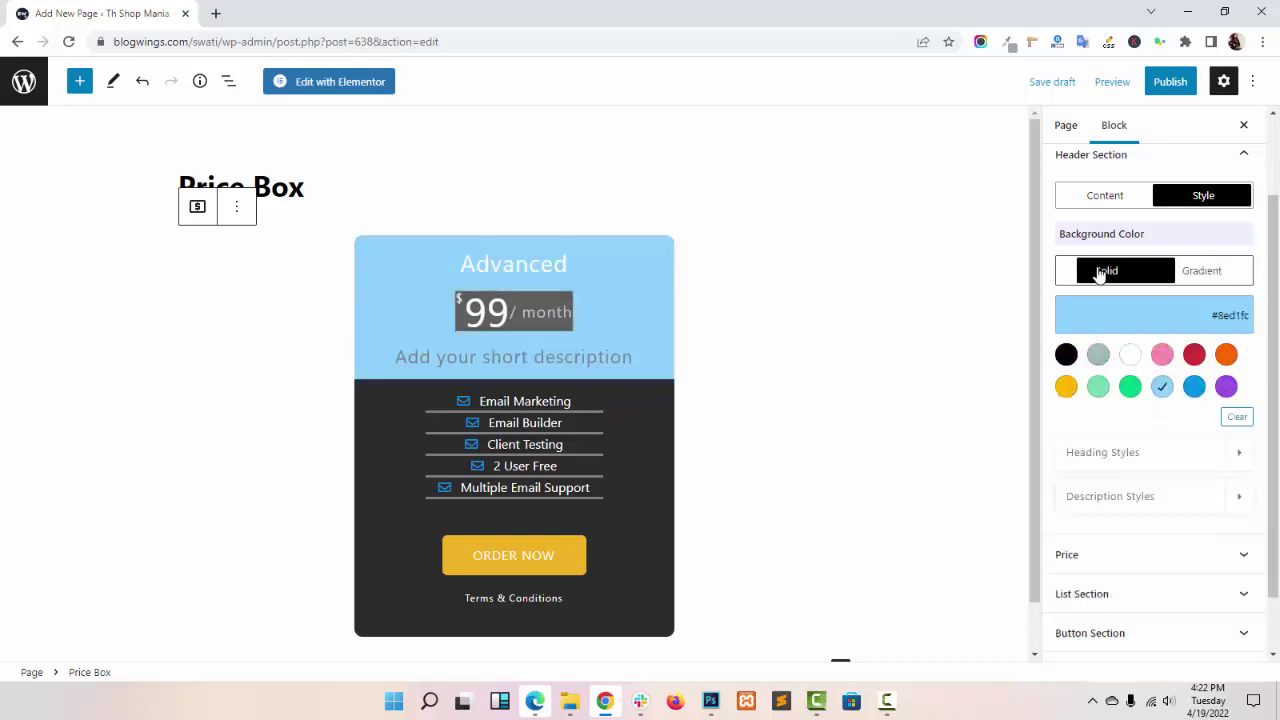
# - Set the font family of the price box heading to Acme
pyautogui.scroll(-2, 1163, 386)
pyautogui.click(1163, 384)
pyautogui.scroll(-2, 1163, 389)
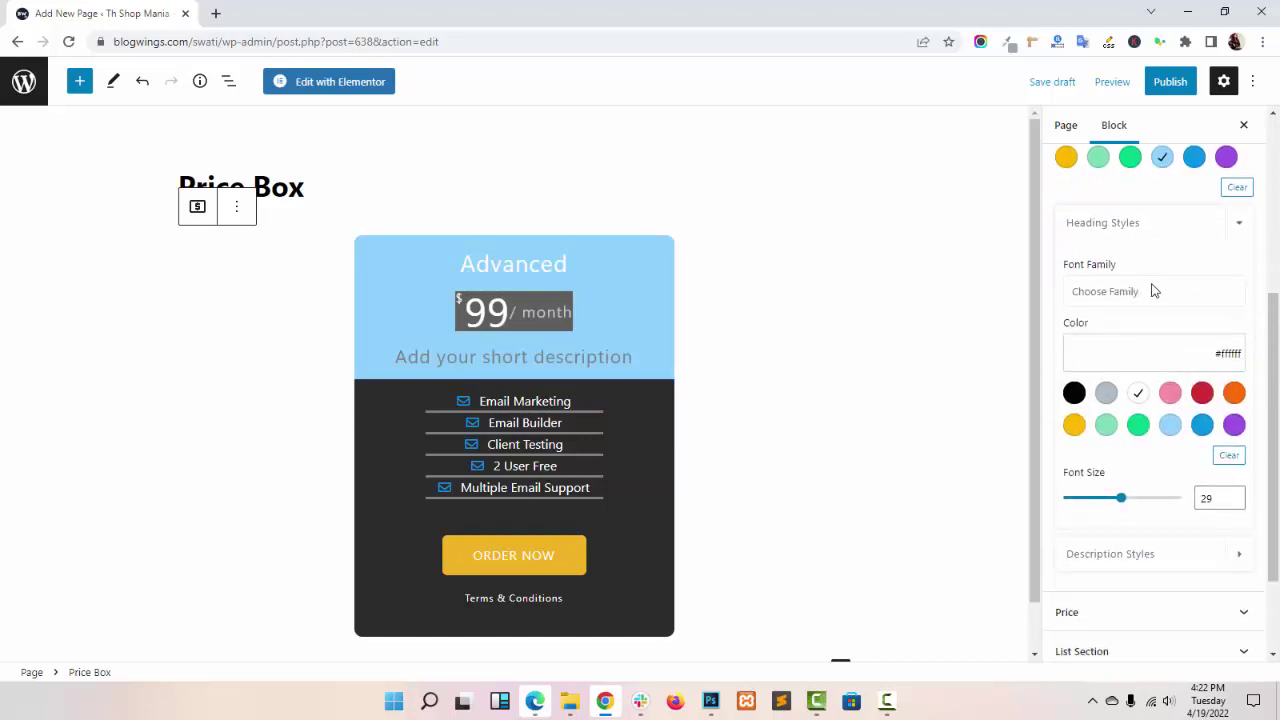
pyautogui.click(1151, 289)
pyautogui.click(1138, 401)
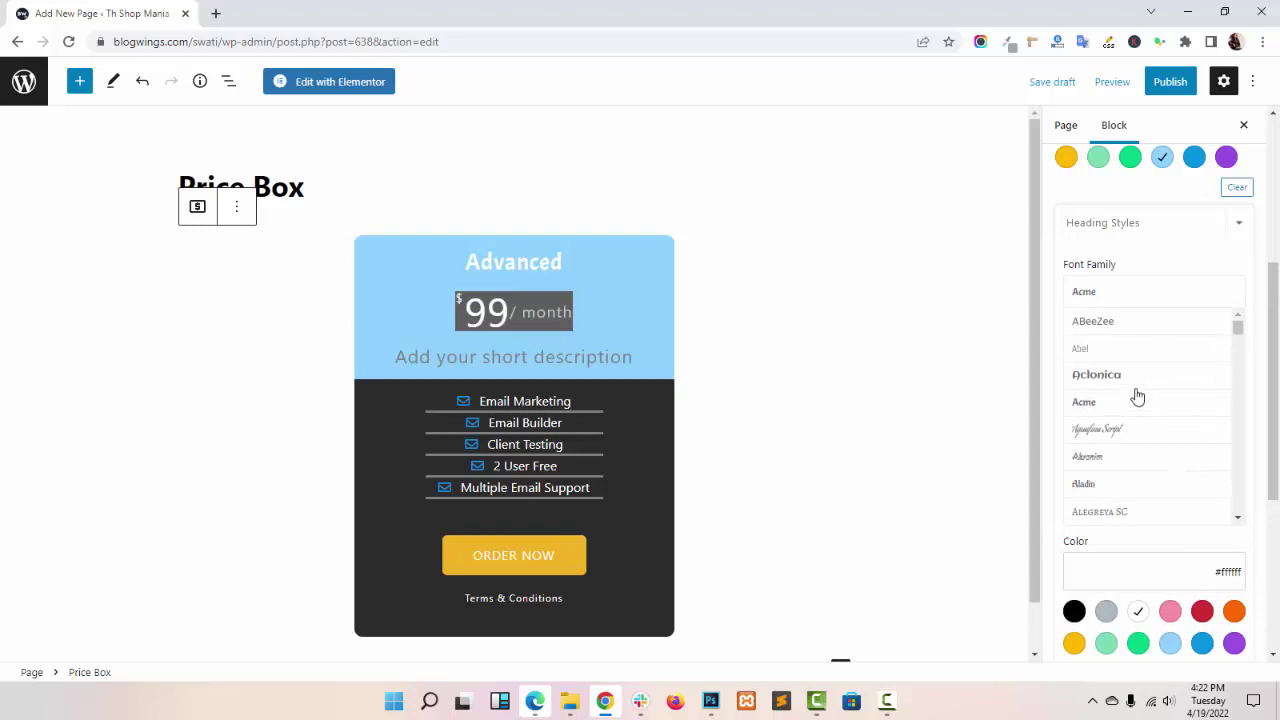
pyautogui.click(1130, 222)
pyautogui.click(1130, 222)
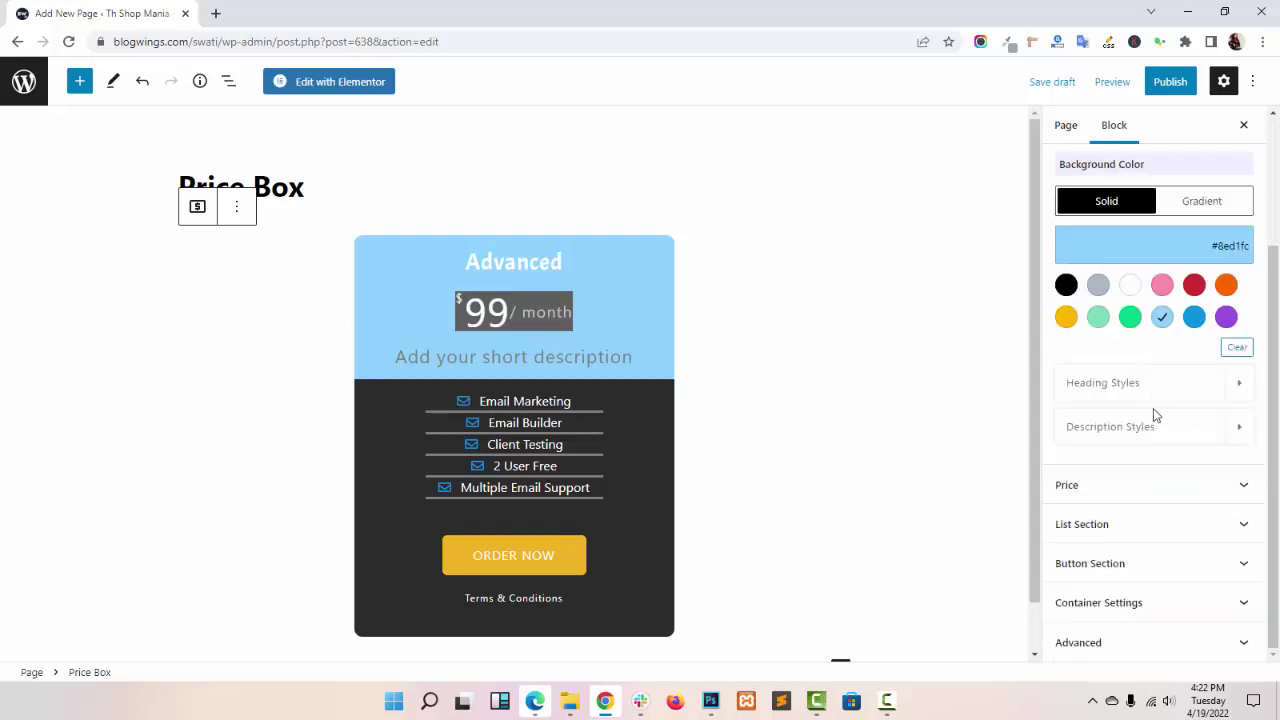
# - Color the price box heading black (#000000) and set its font size to 43
pyautogui.click(1155, 424)
pyautogui.click(1131, 220)
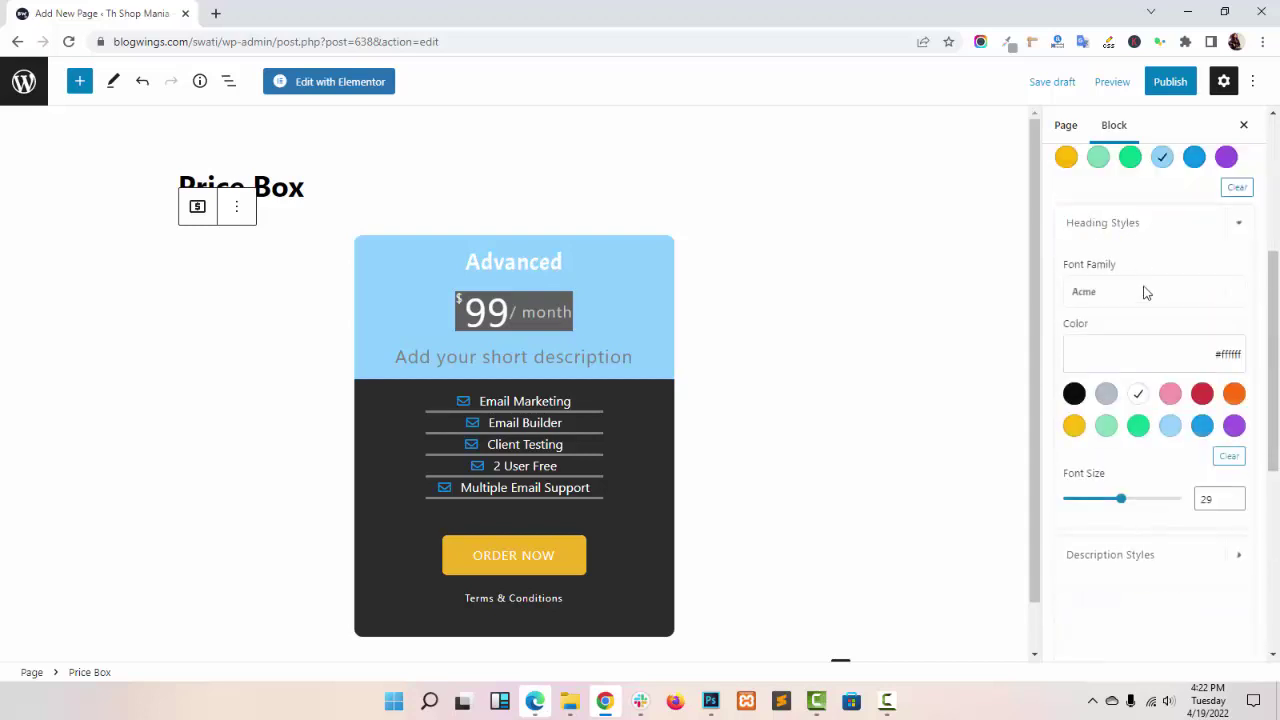
pyautogui.scroll(-1, 1158, 343)
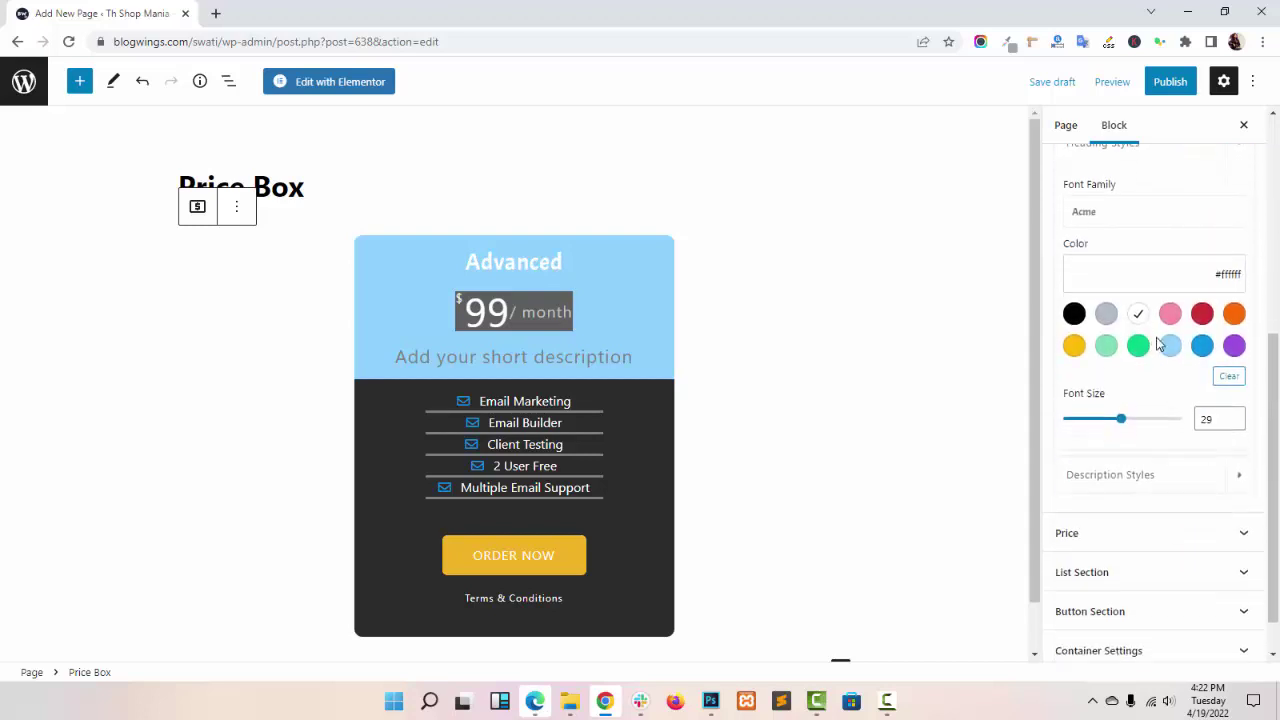
pyautogui.click(1074, 314)
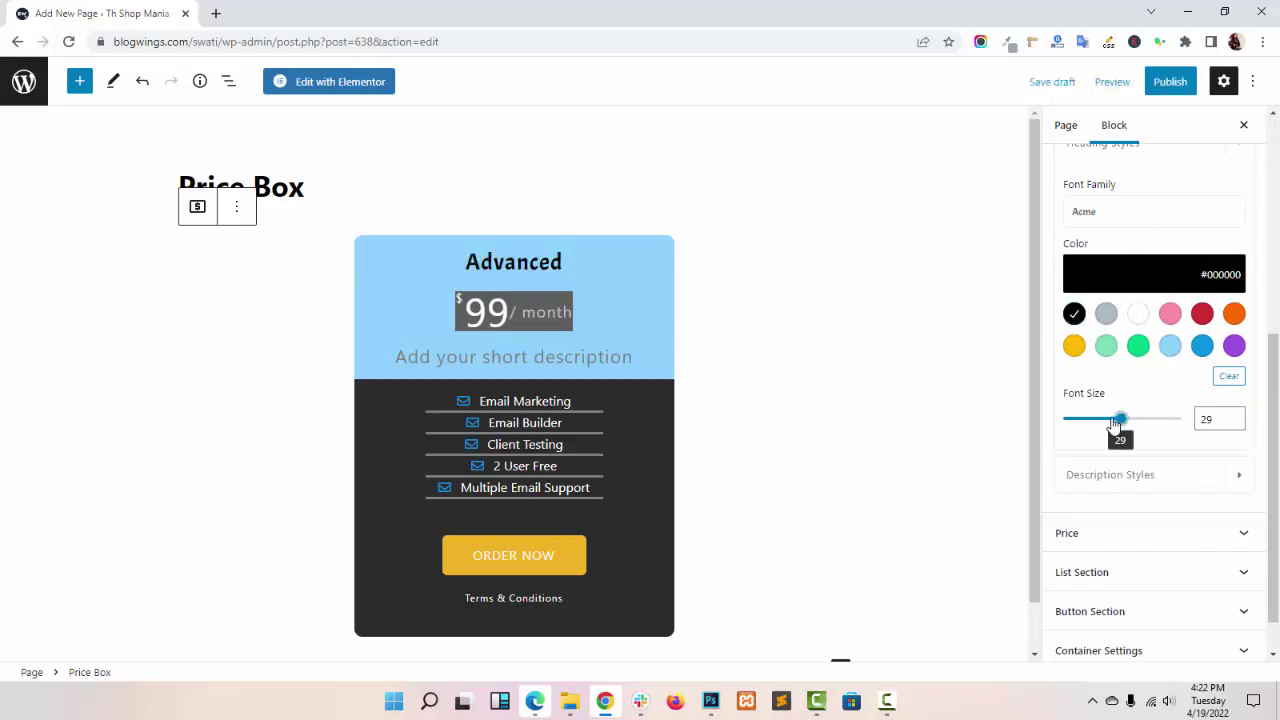
pyautogui.moveTo(1121, 419)
pyautogui.mouseDown()
pyautogui.moveTo(1098, 424)
pyautogui.moveTo(1155, 422)
pyautogui.moveTo(1144, 414)
pyautogui.mouseUp()
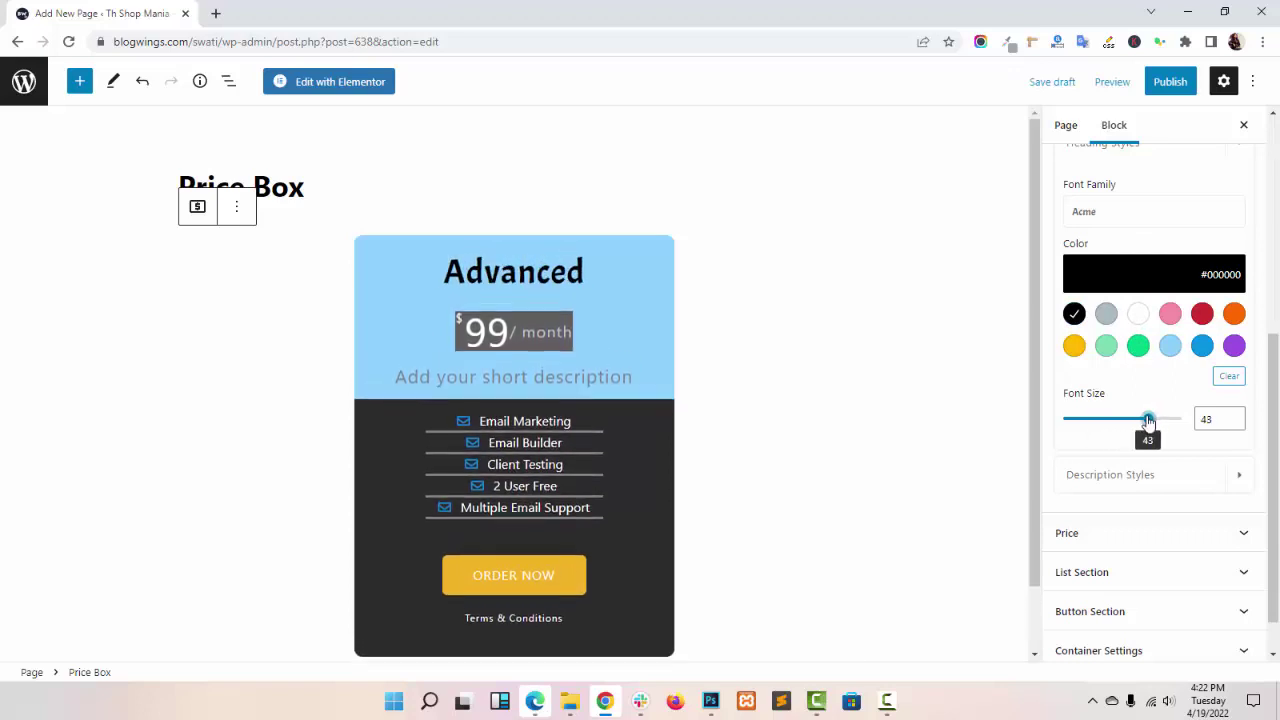
# - Set the font family of the header's description text to Aclonica after trying a script font
pyautogui.click(1133, 474)
pyautogui.scroll(-1, 1134, 411)
pyautogui.scroll(2, 1130, 374)
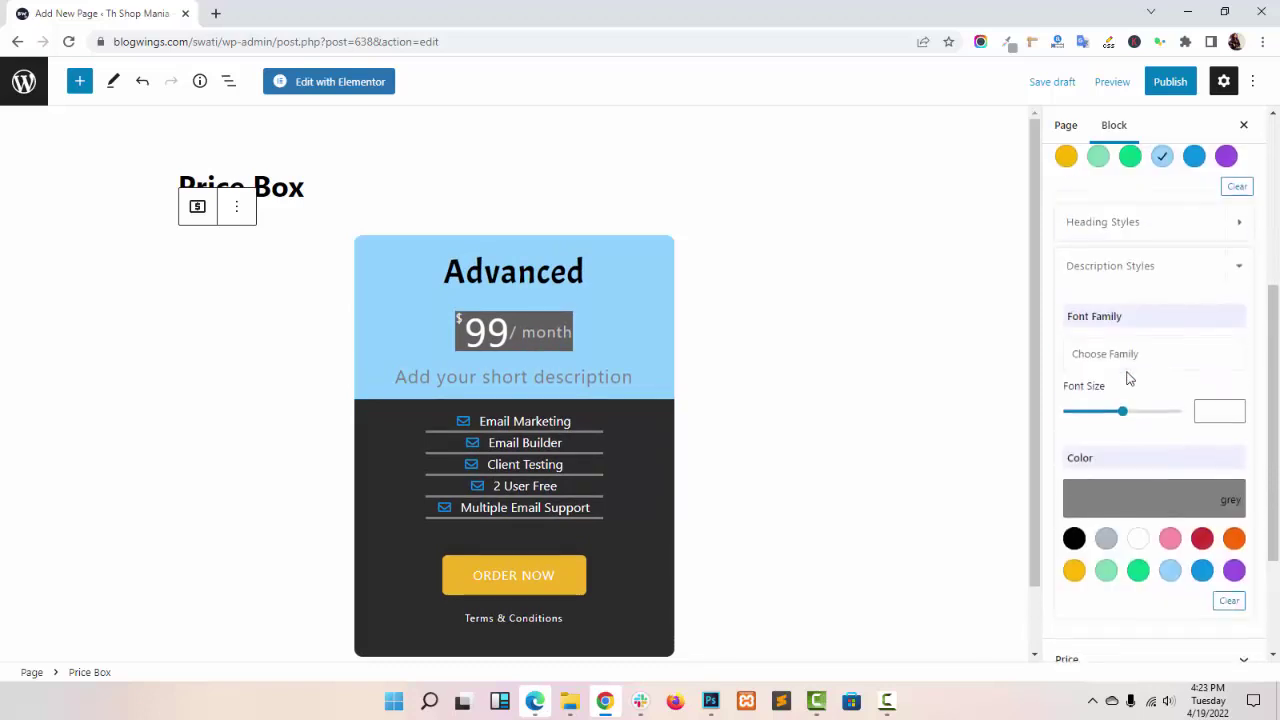
pyautogui.scroll(1, 1150, 340)
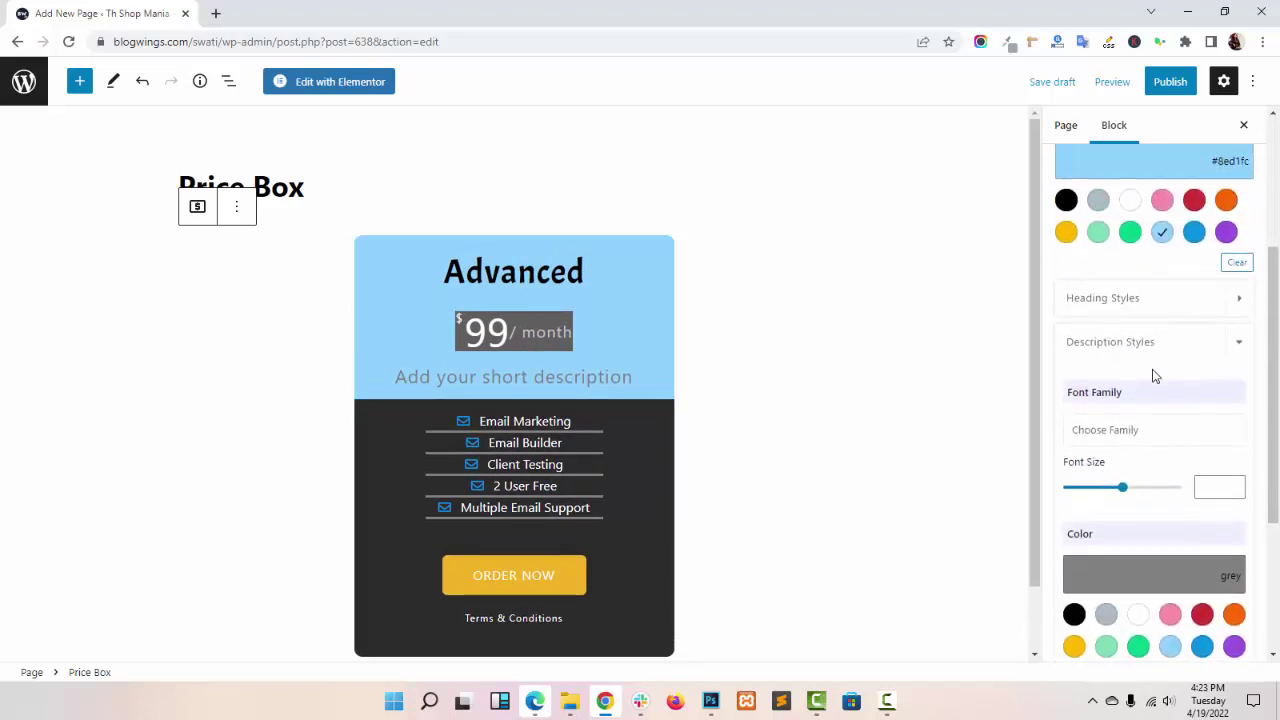
pyautogui.scroll(-2, 1152, 370)
pyautogui.click(1117, 276)
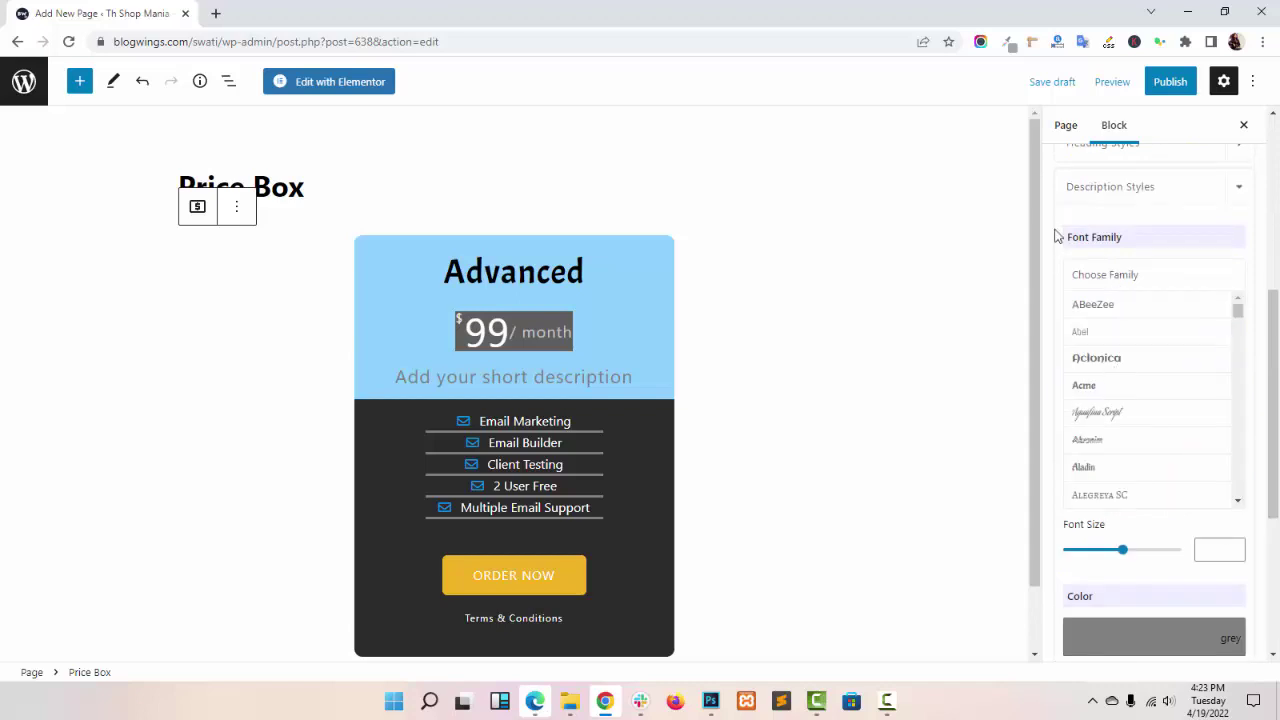
pyautogui.click(1137, 411)
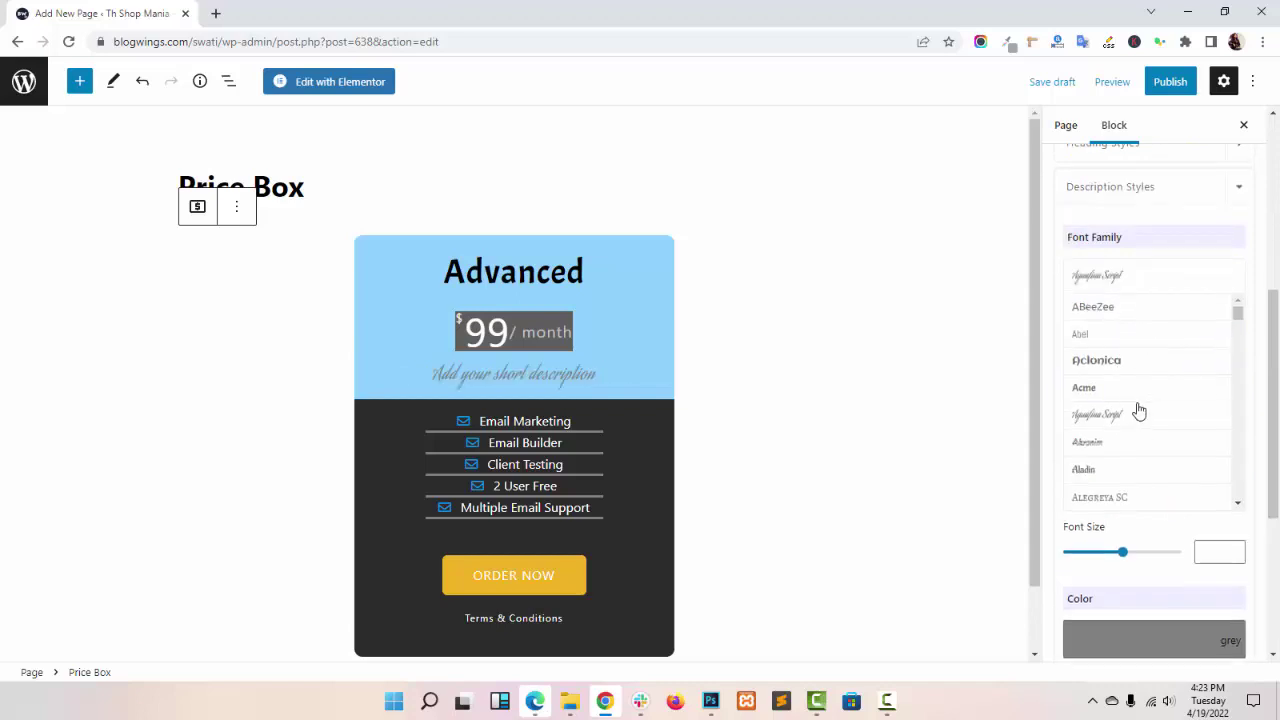
pyautogui.click(1123, 362)
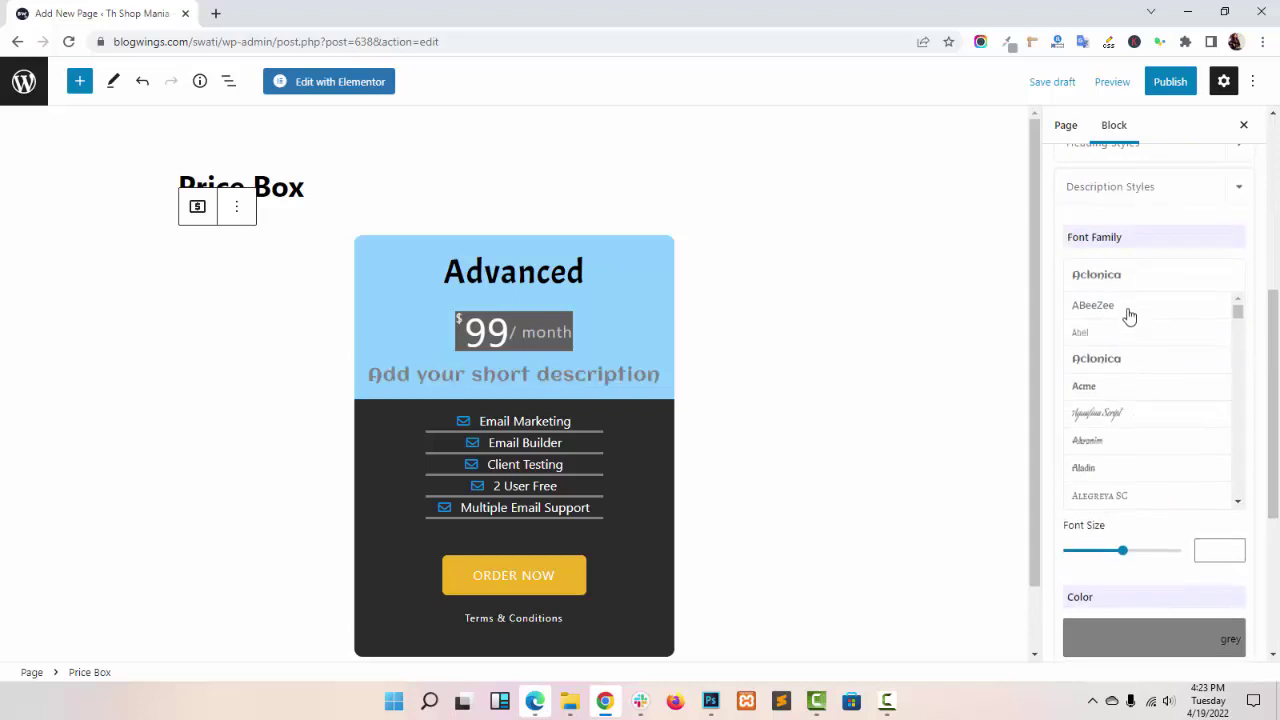
pyautogui.click(1133, 275)
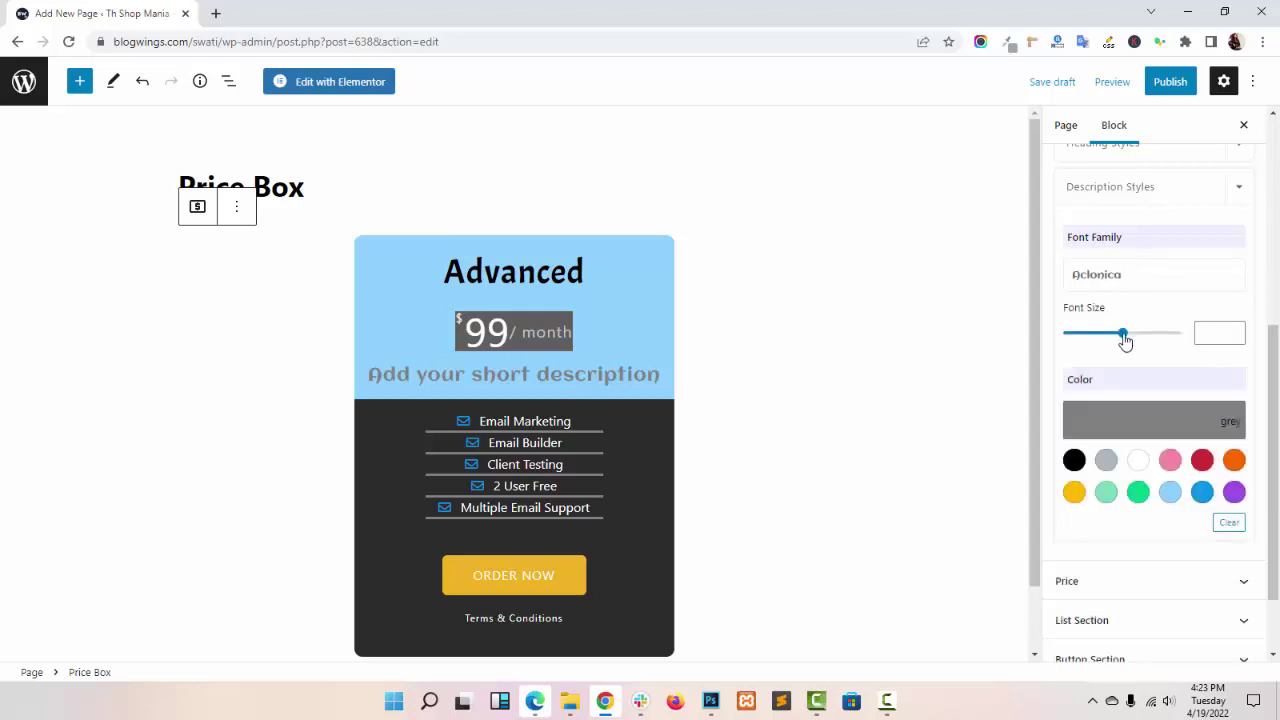
# - Set the description text's font size to 20 and its color to black (#000000)
pyautogui.moveTo(1125, 341); pyautogui.dragTo(1105, 342)
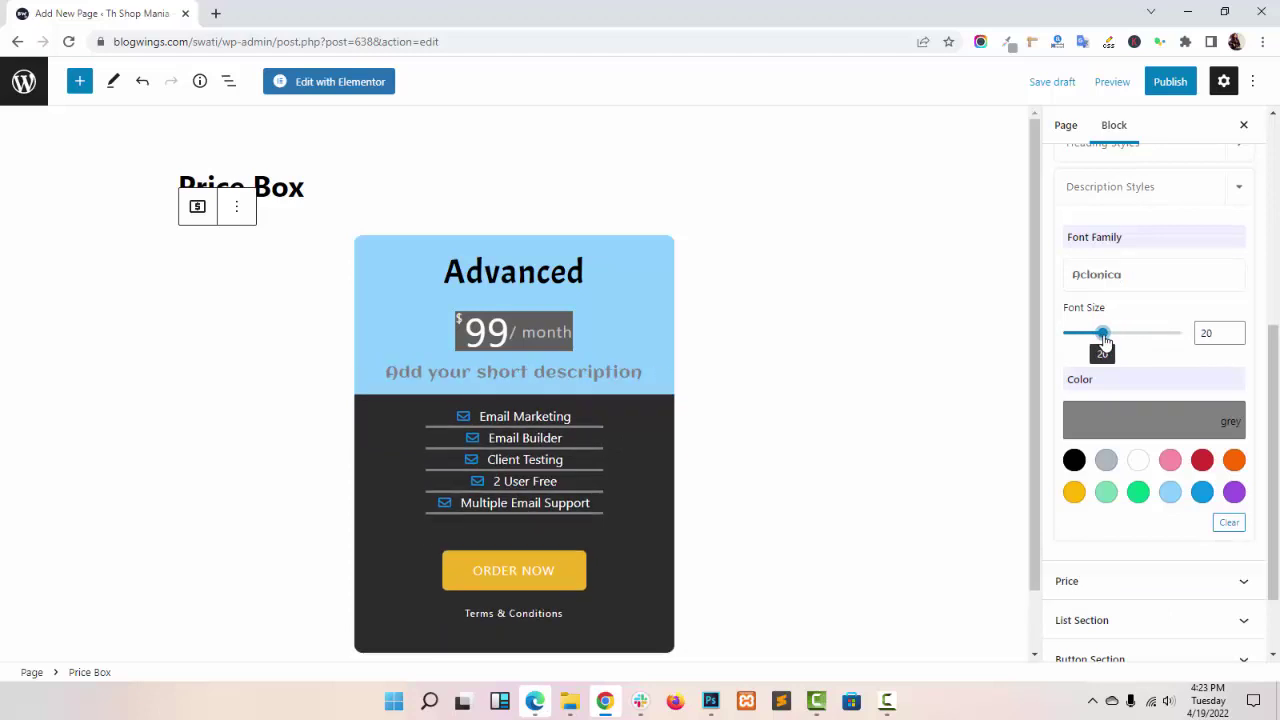
pyautogui.scroll(-2, 1131, 394)
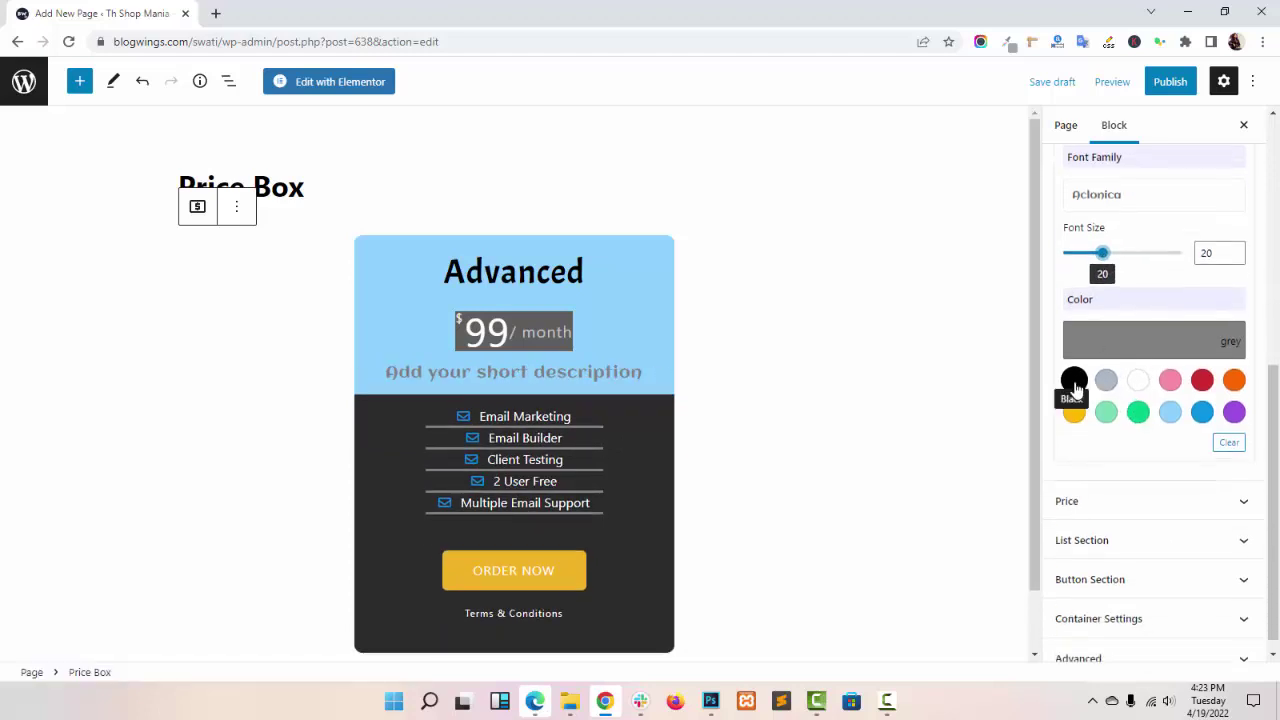
pyautogui.click(1074, 386)
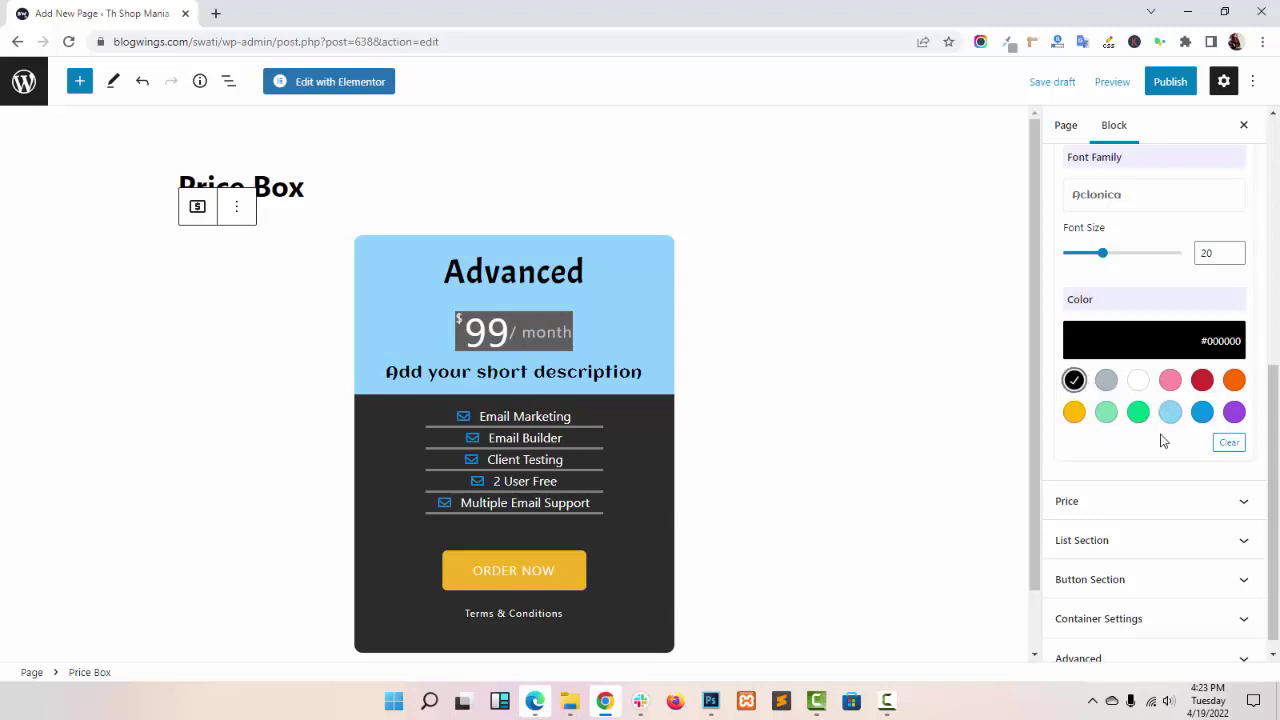
# - Change the price currency to € Euro and set the price to 100
pyautogui.scroll(5, 1157, 443)
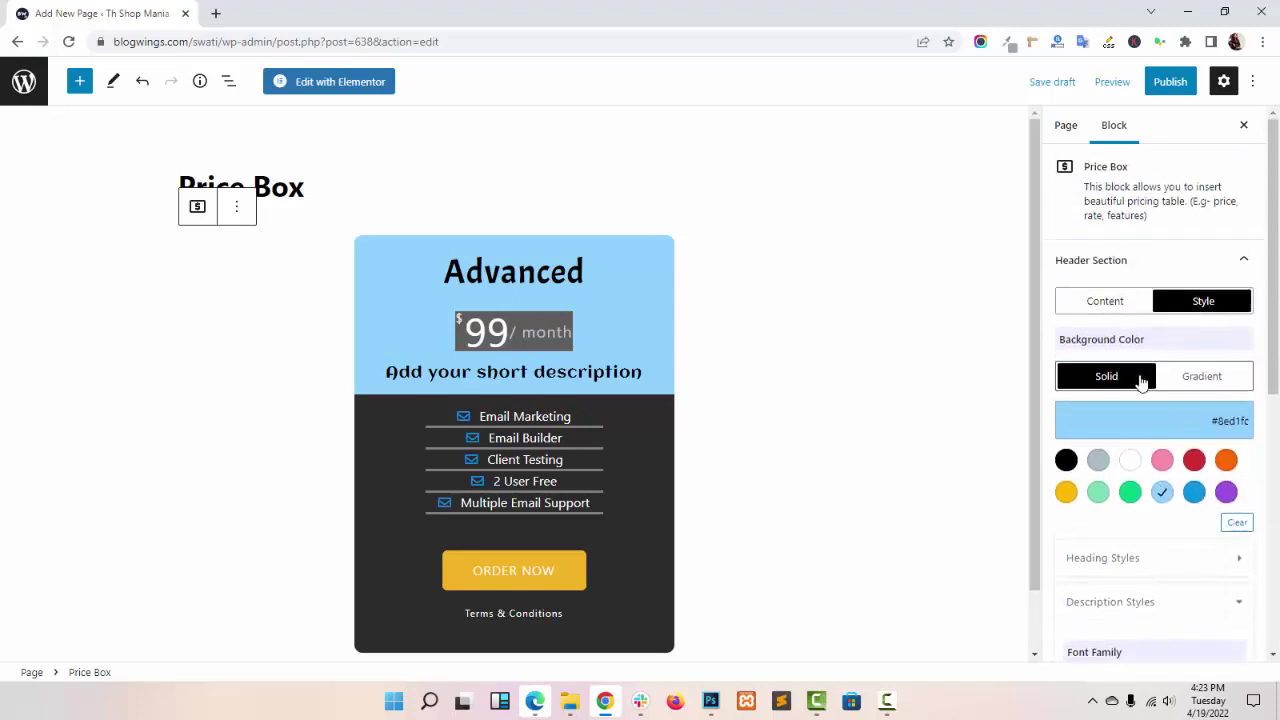
pyautogui.click(1102, 303)
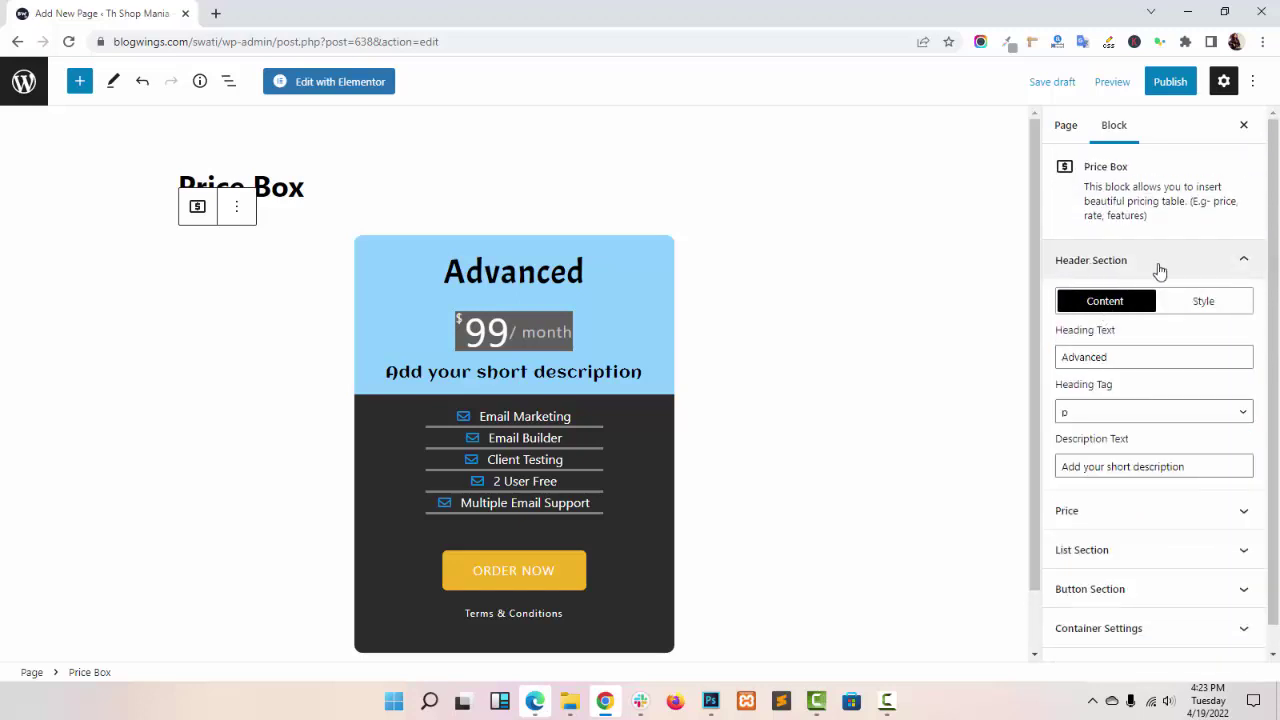
pyautogui.click(1134, 266)
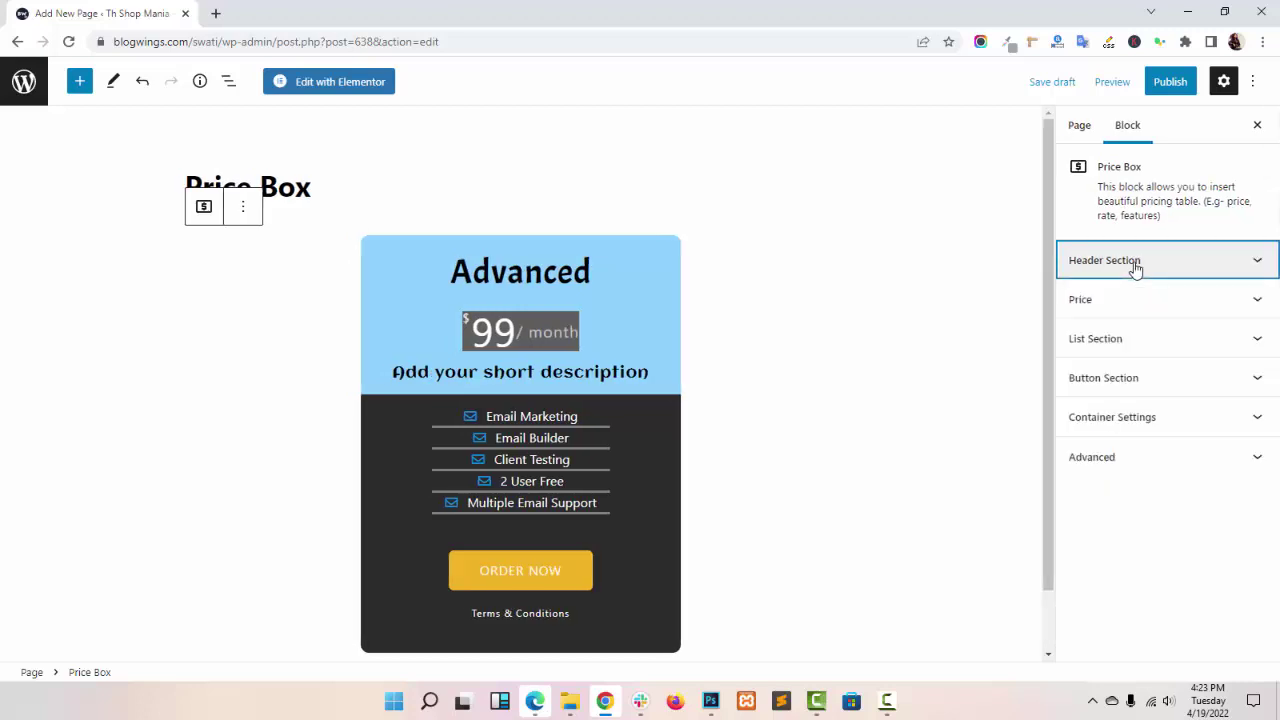
pyautogui.click(1141, 306)
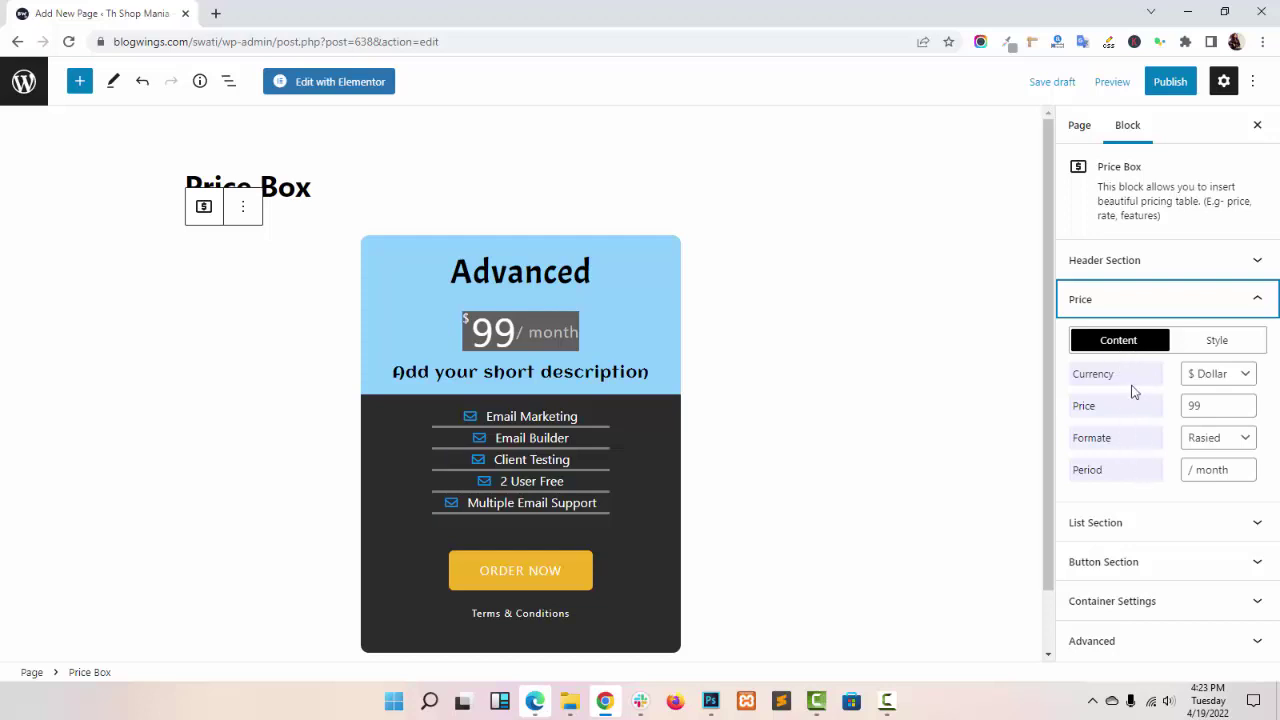
pyautogui.click(1222, 374)
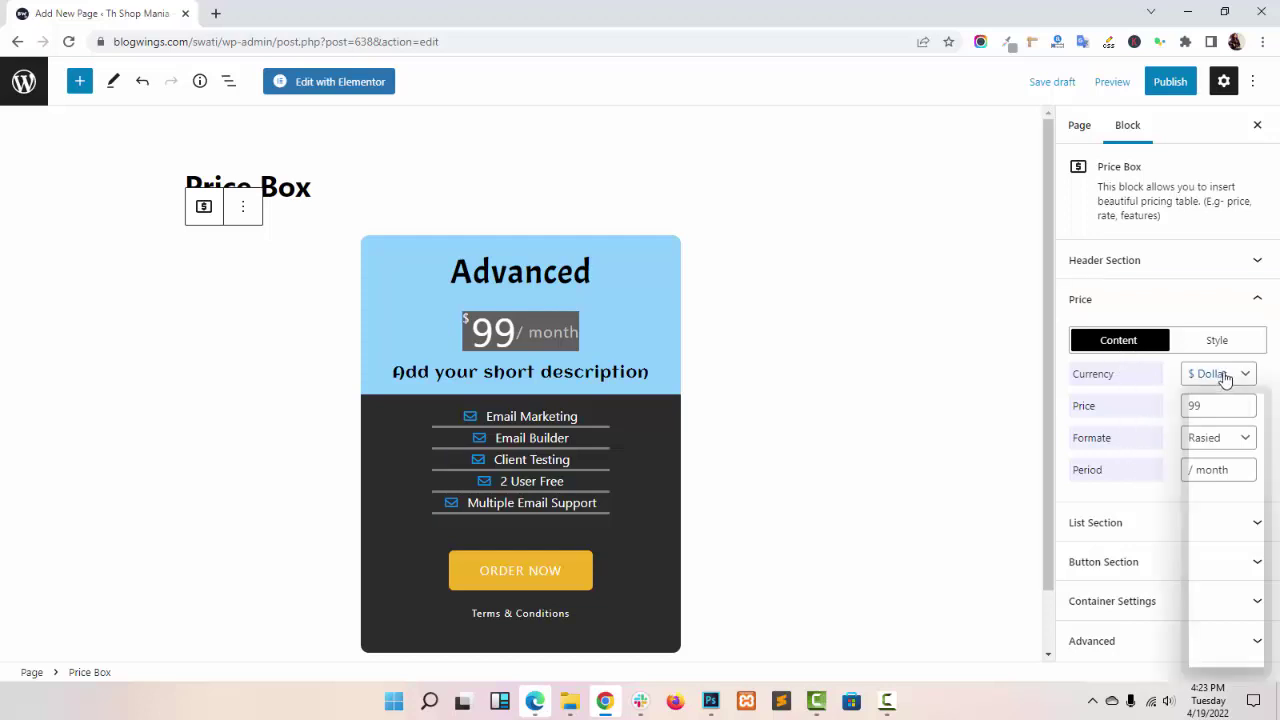
pyautogui.click(1231, 406)
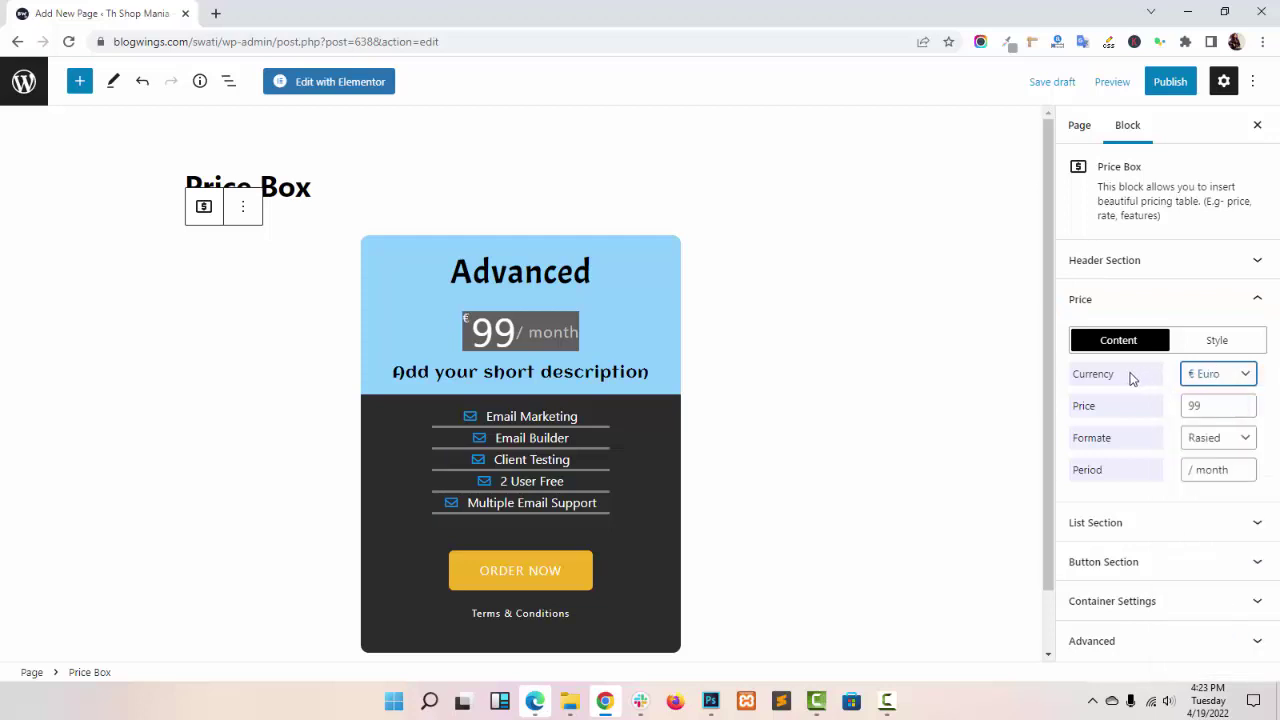
pyautogui.doubleClick(1205, 402)
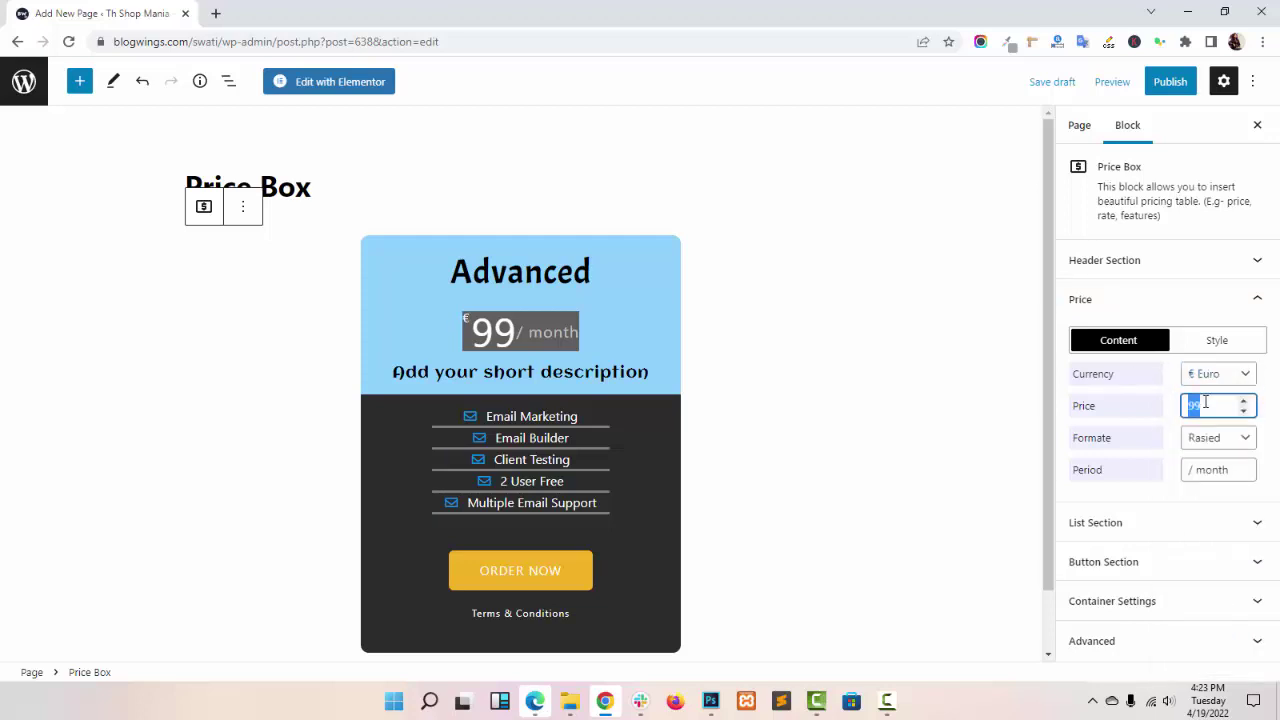
pyautogui.write('100')
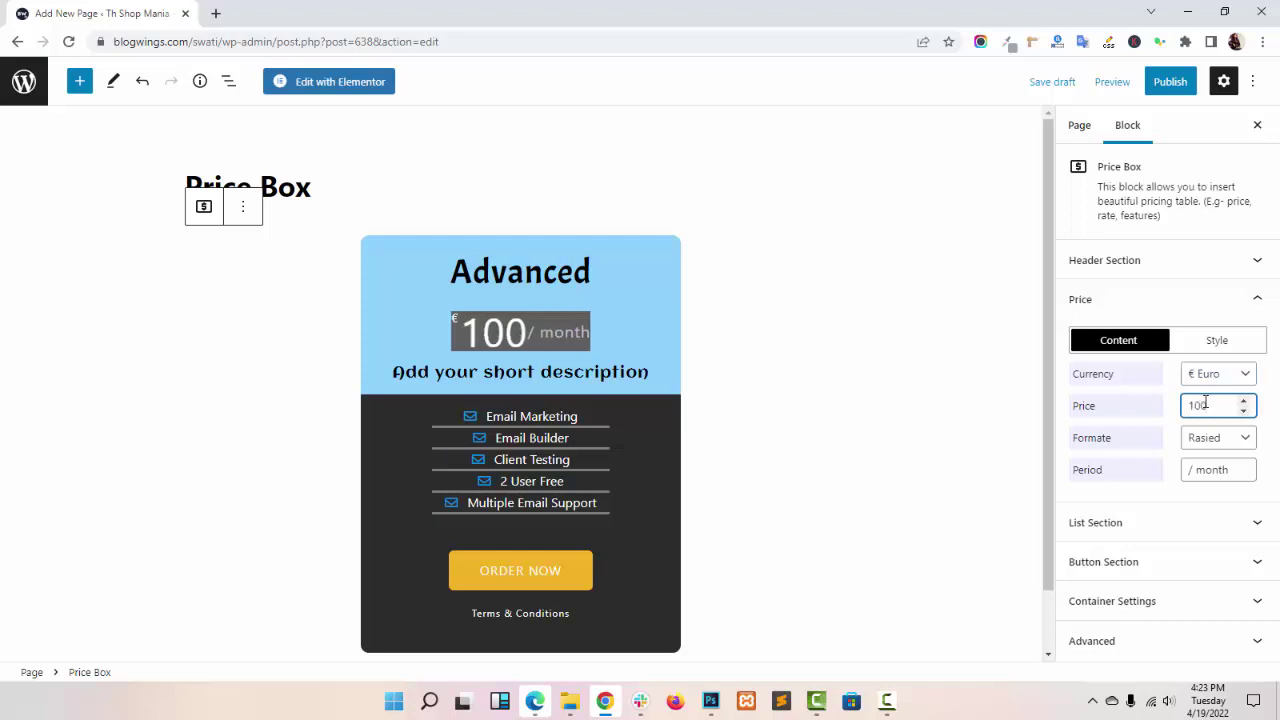
# - Try the Normal format for the price and return it to Rasied
pyautogui.click(1250, 437)
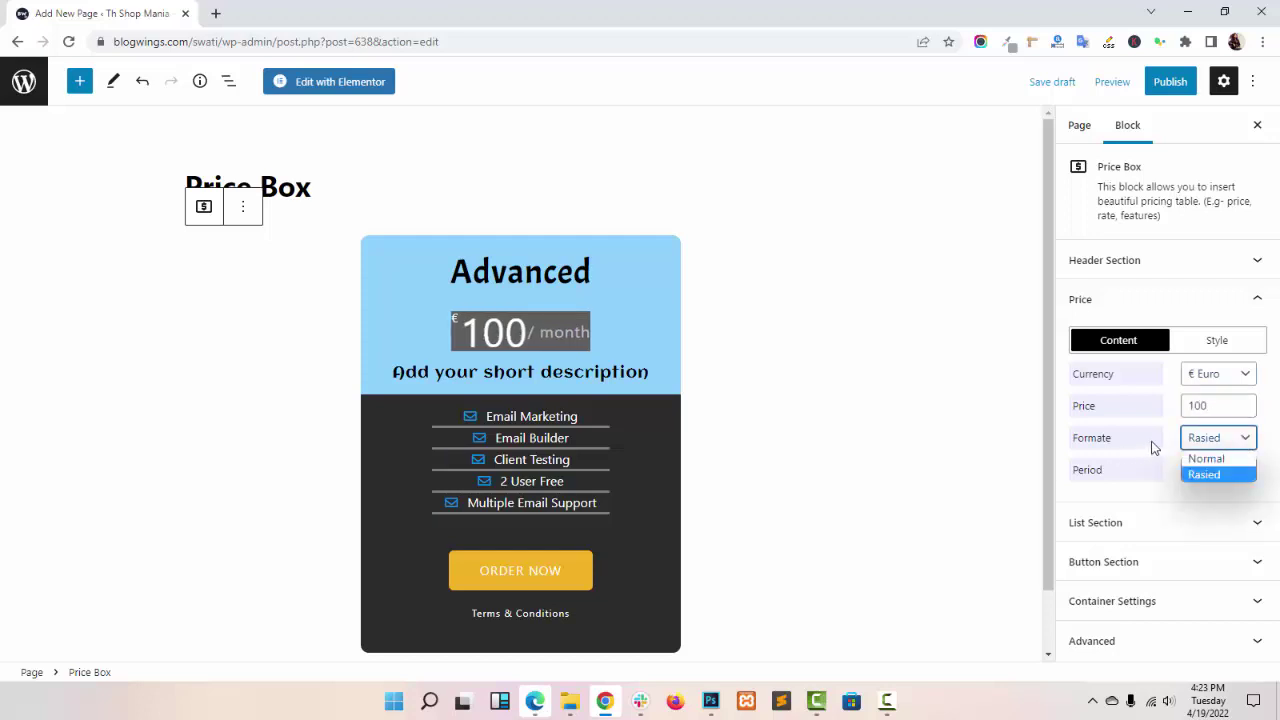
pyautogui.click(1222, 458)
pyautogui.click(1226, 443)
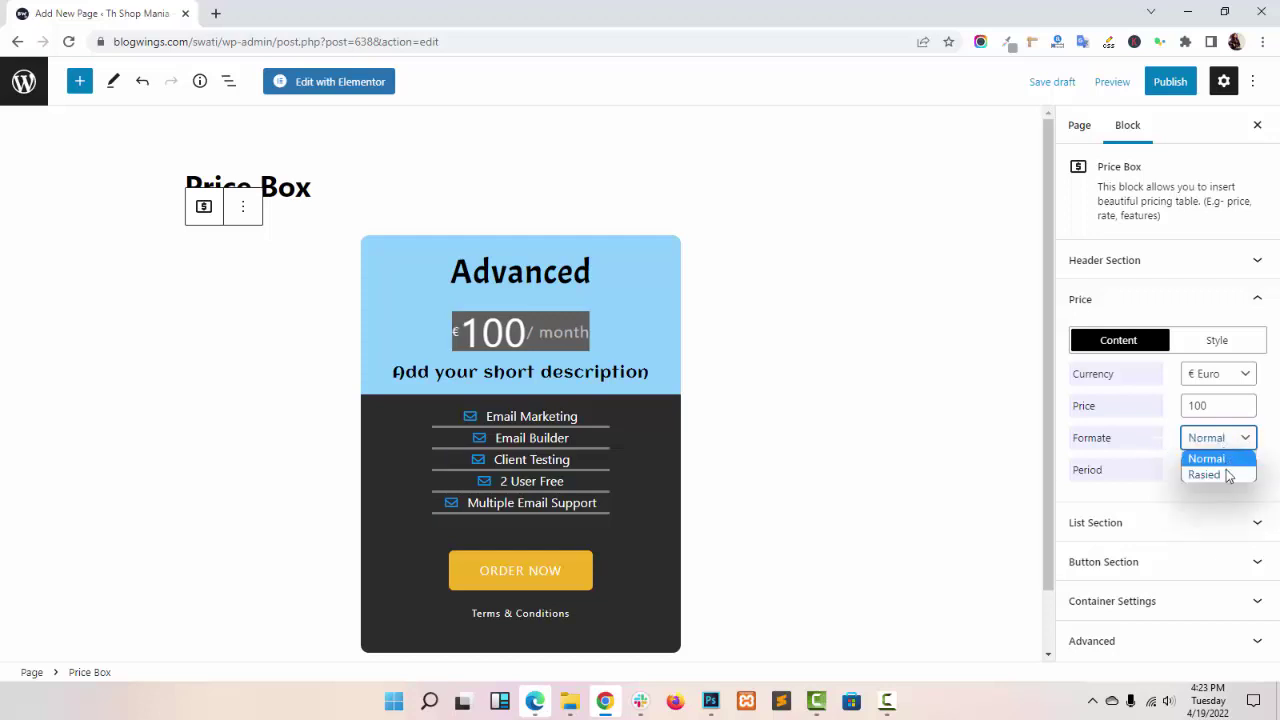
pyautogui.click(1225, 474)
pyautogui.click(1219, 470)
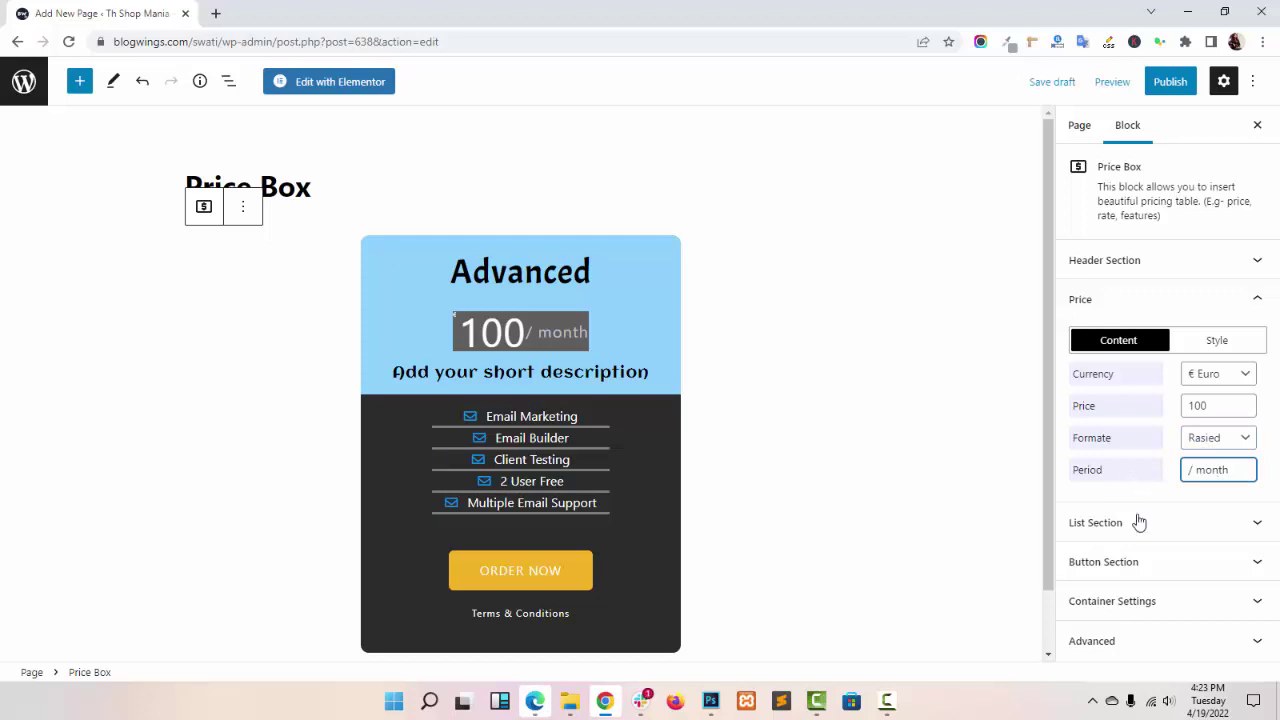
# - Try green, white and grey as the price's solid background color and settle on black (#000000)
pyautogui.click(1203, 342)
pyautogui.scroll(-2, 1200, 345)
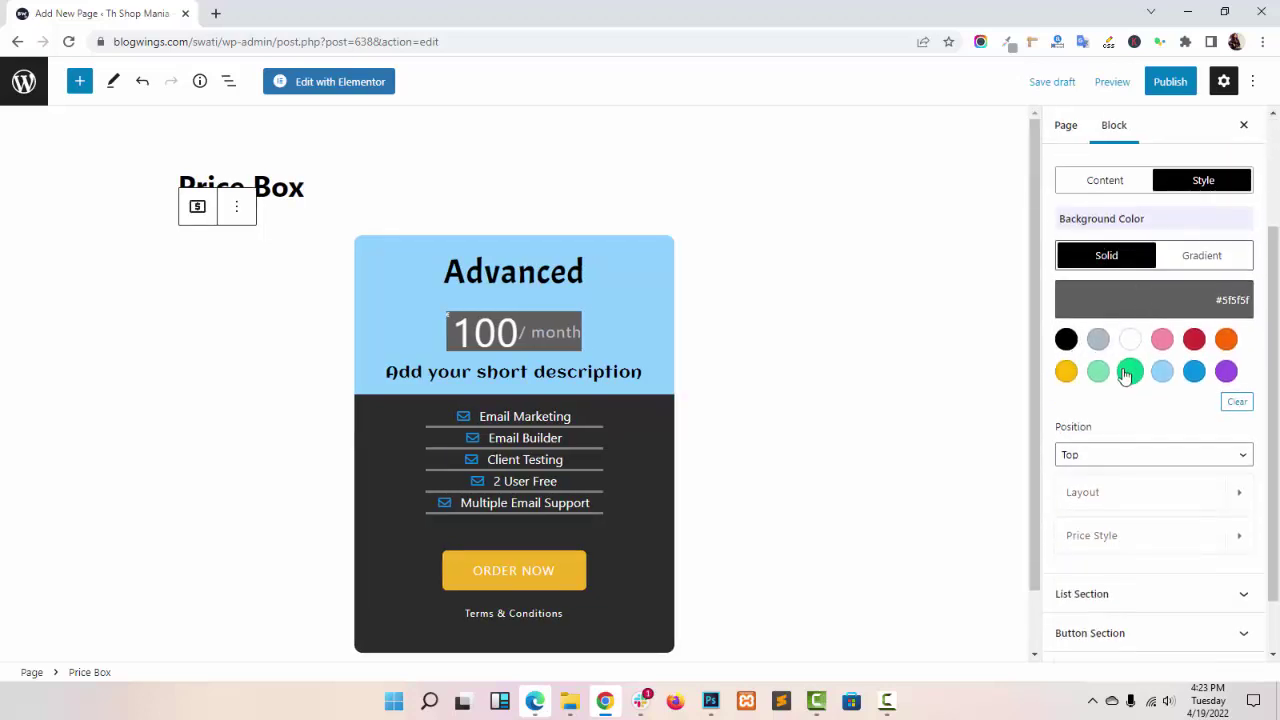
pyautogui.click(1130, 371)
pyautogui.click(1130, 341)
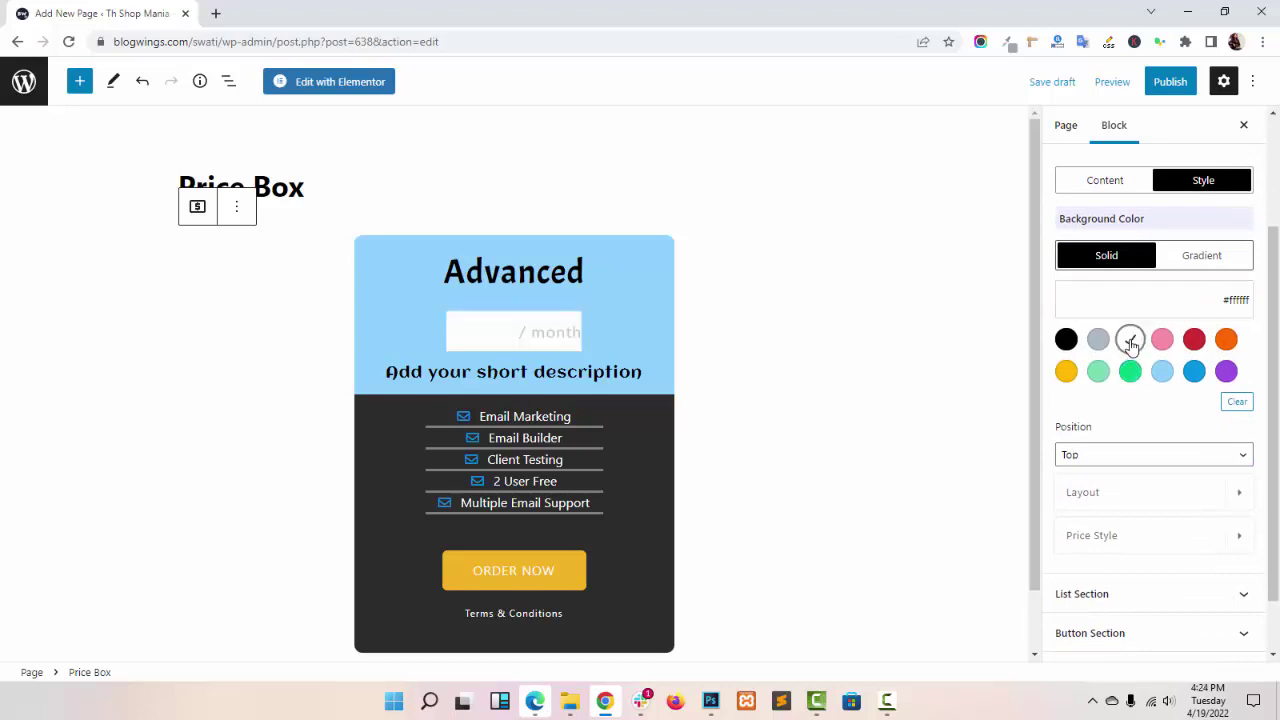
pyautogui.click(1098, 339)
pyautogui.click(1066, 339)
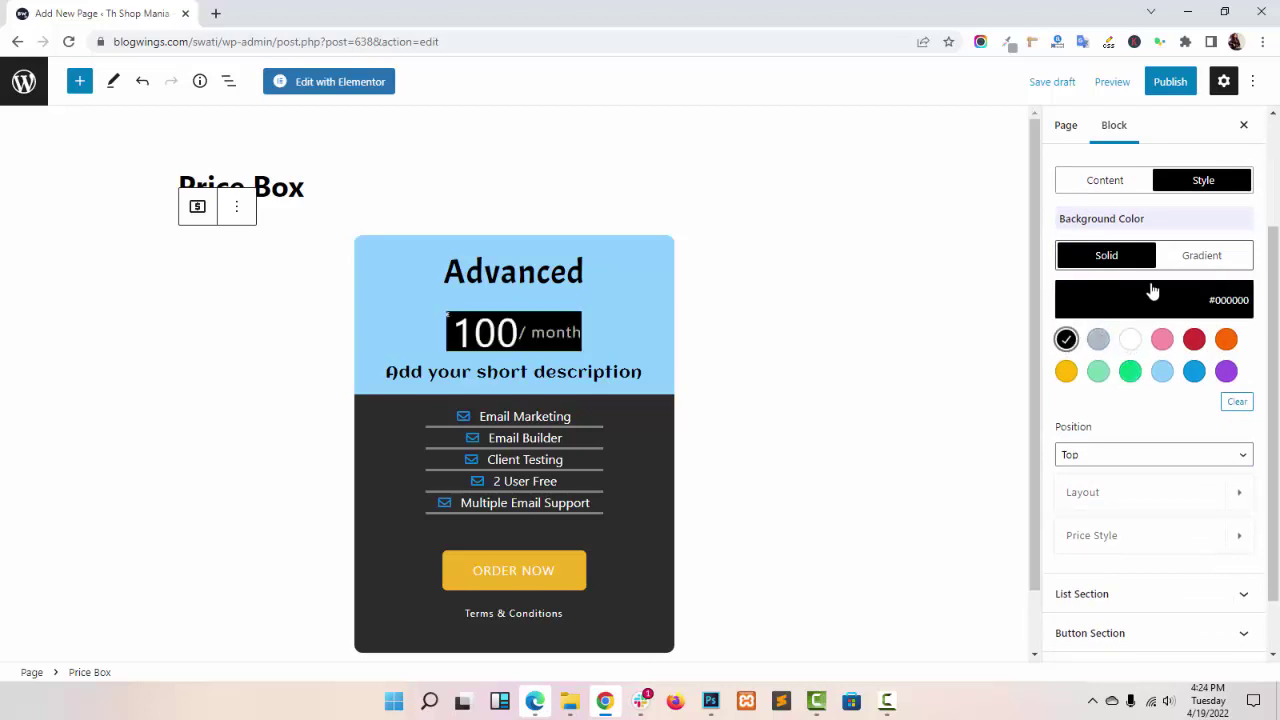
# - Try the yellow-to-orange, orange-to-red and light grey gradients as the price background and return to the solid color
pyautogui.click(1185, 260)
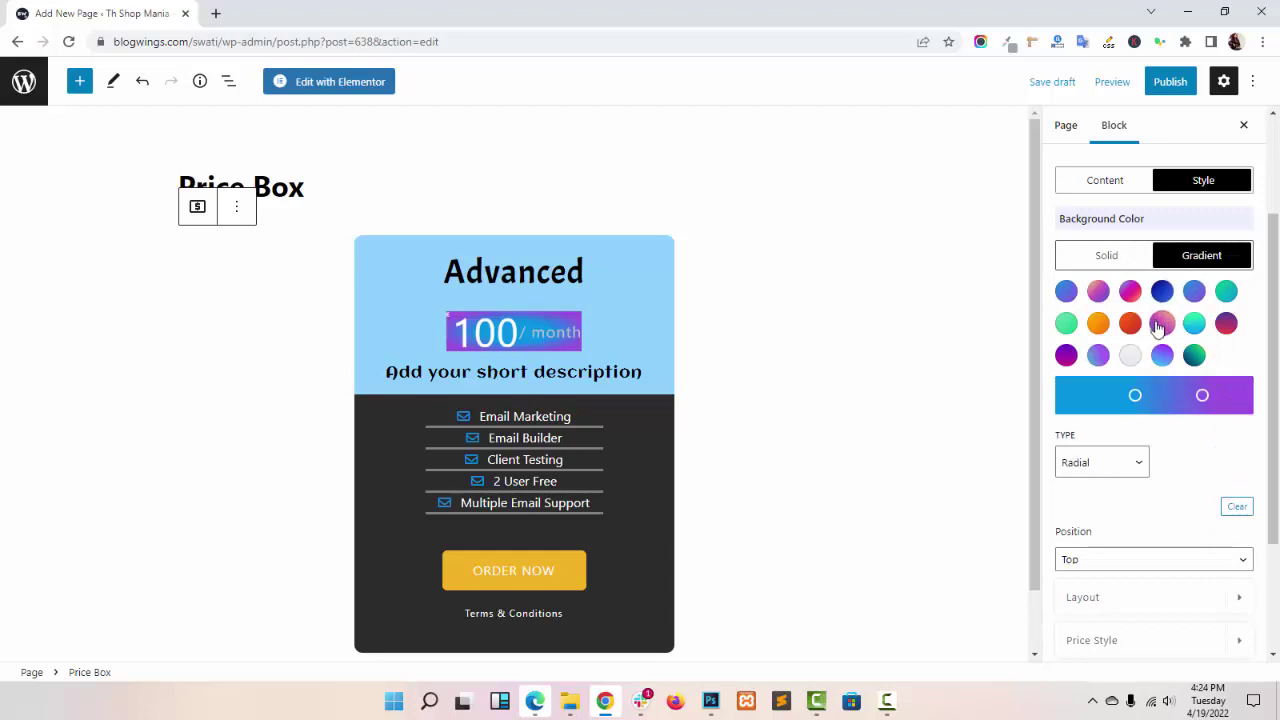
pyautogui.click(1098, 325)
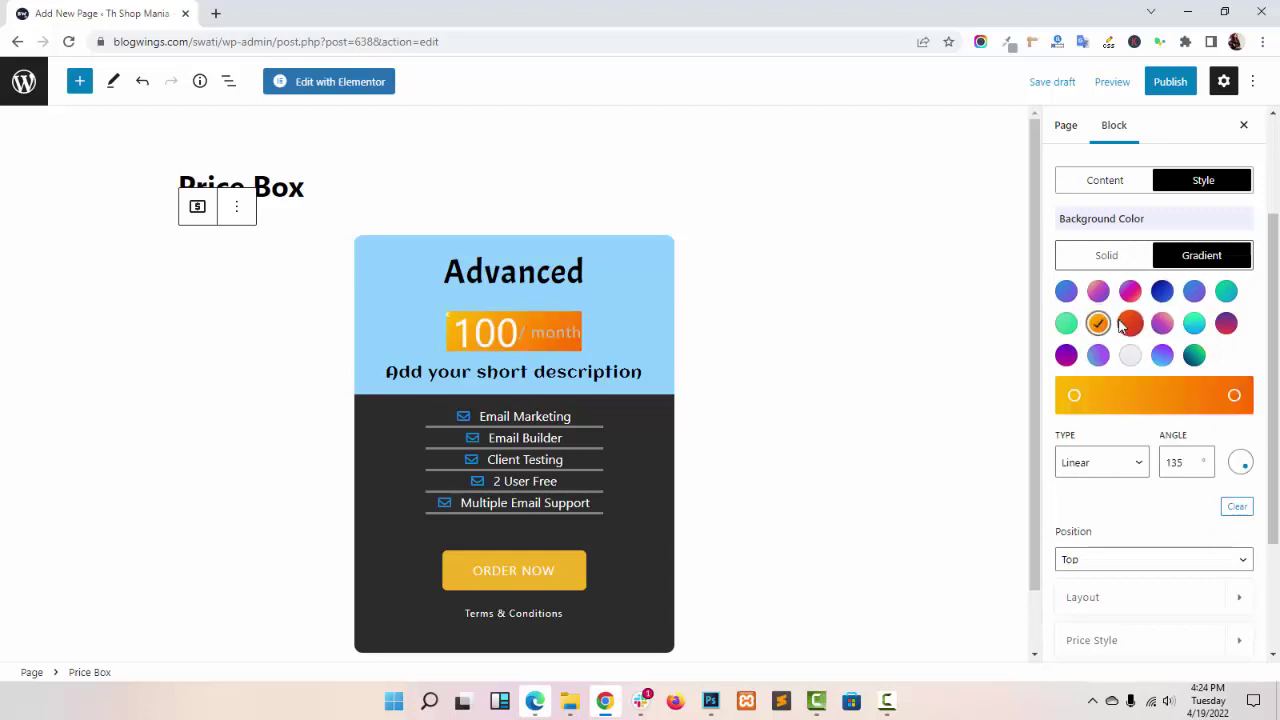
pyautogui.click(1130, 323)
pyautogui.click(1130, 355)
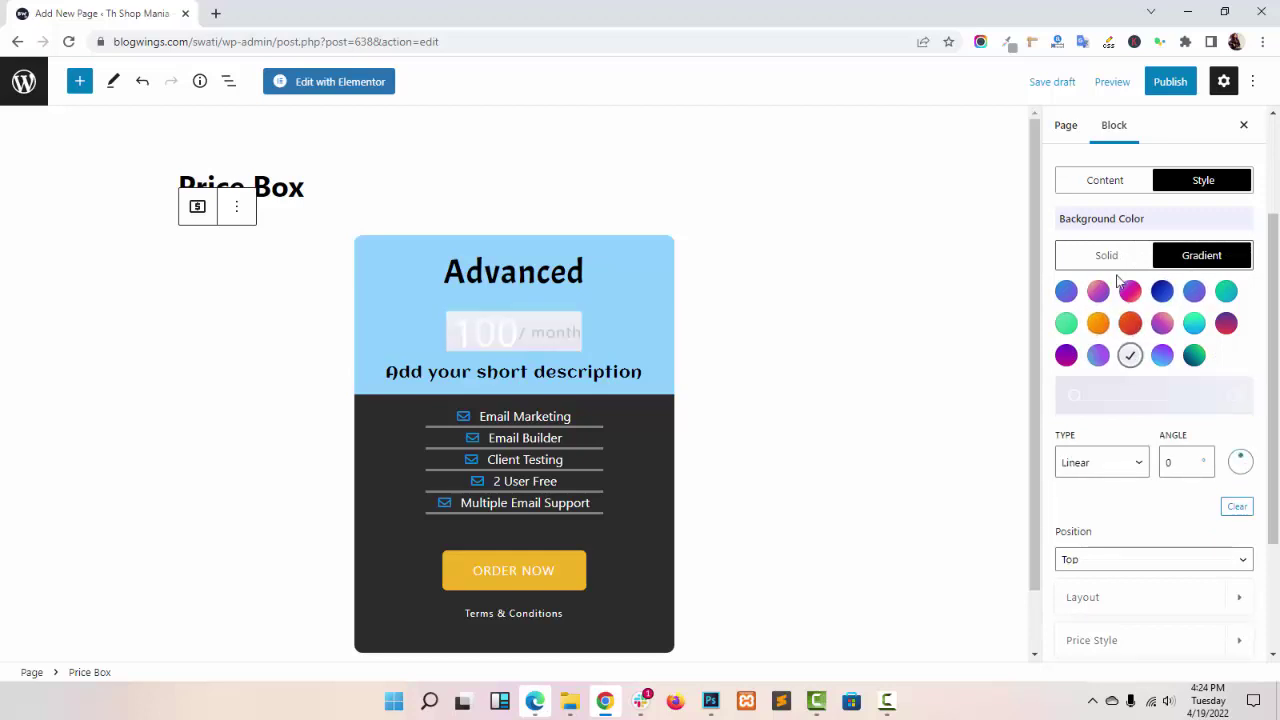
pyautogui.click(1132, 398)
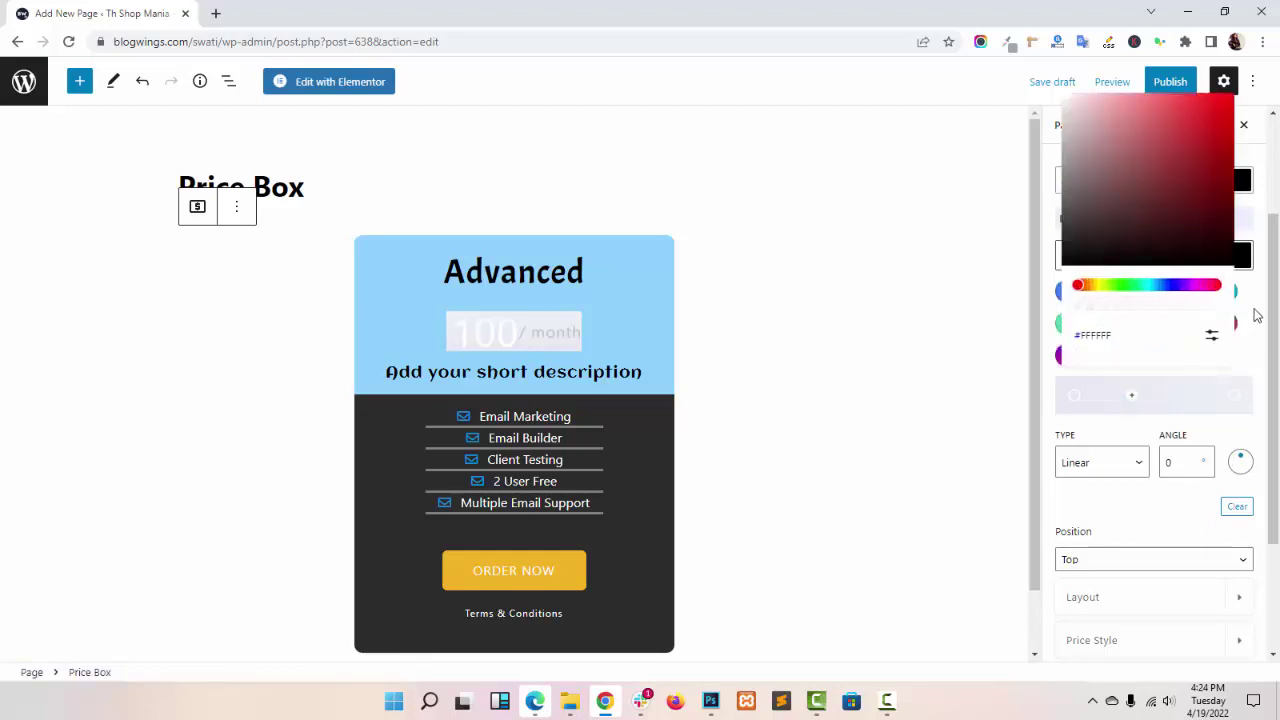
pyautogui.click(1170, 337)
pyautogui.click(1249, 291)
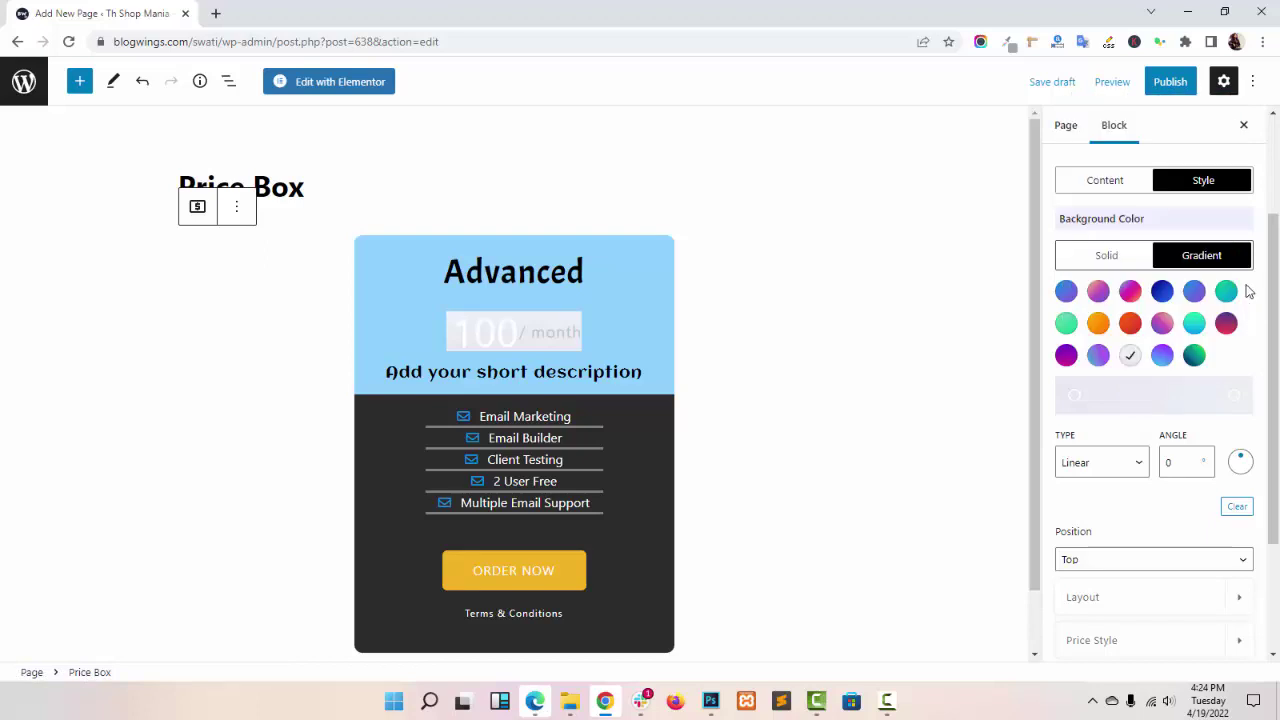
pyautogui.scroll(-2, 1121, 326)
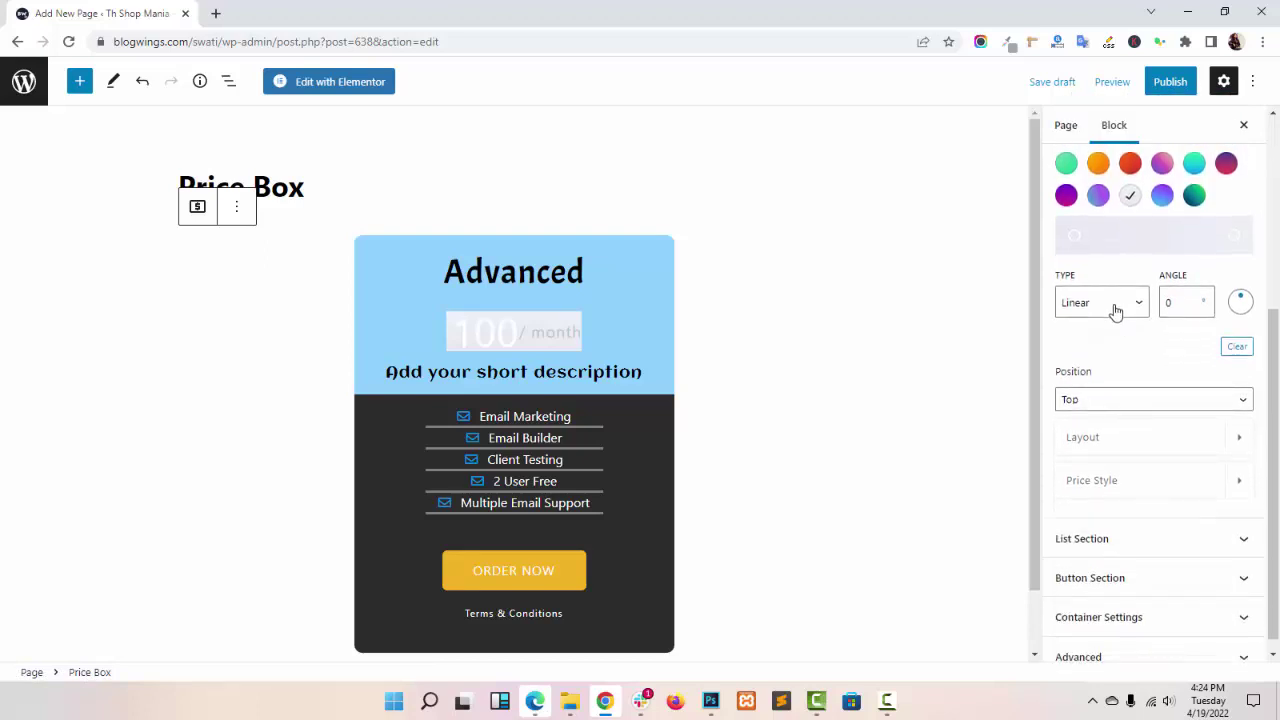
pyautogui.scroll(1, 1110, 260)
pyautogui.click(1105, 184)
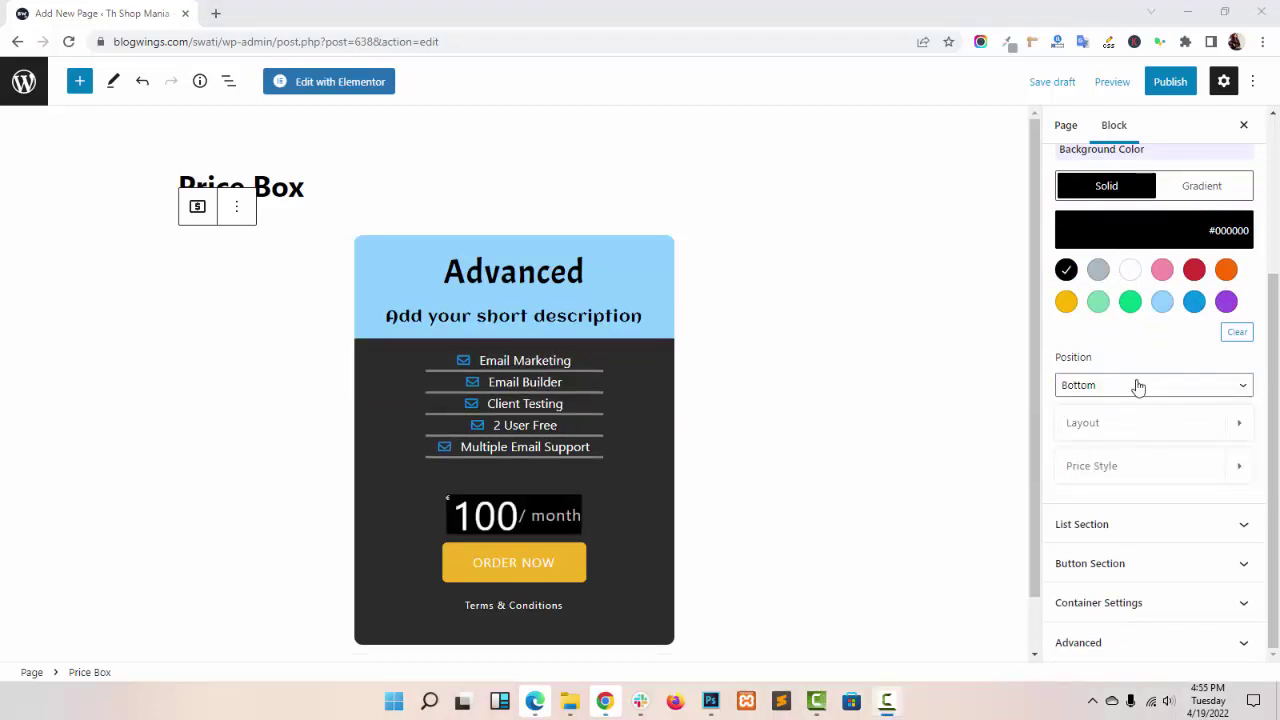
# - Try the Top, Middle and Bottom positions for the price and settle on Top
pyautogui.click(1135, 386)
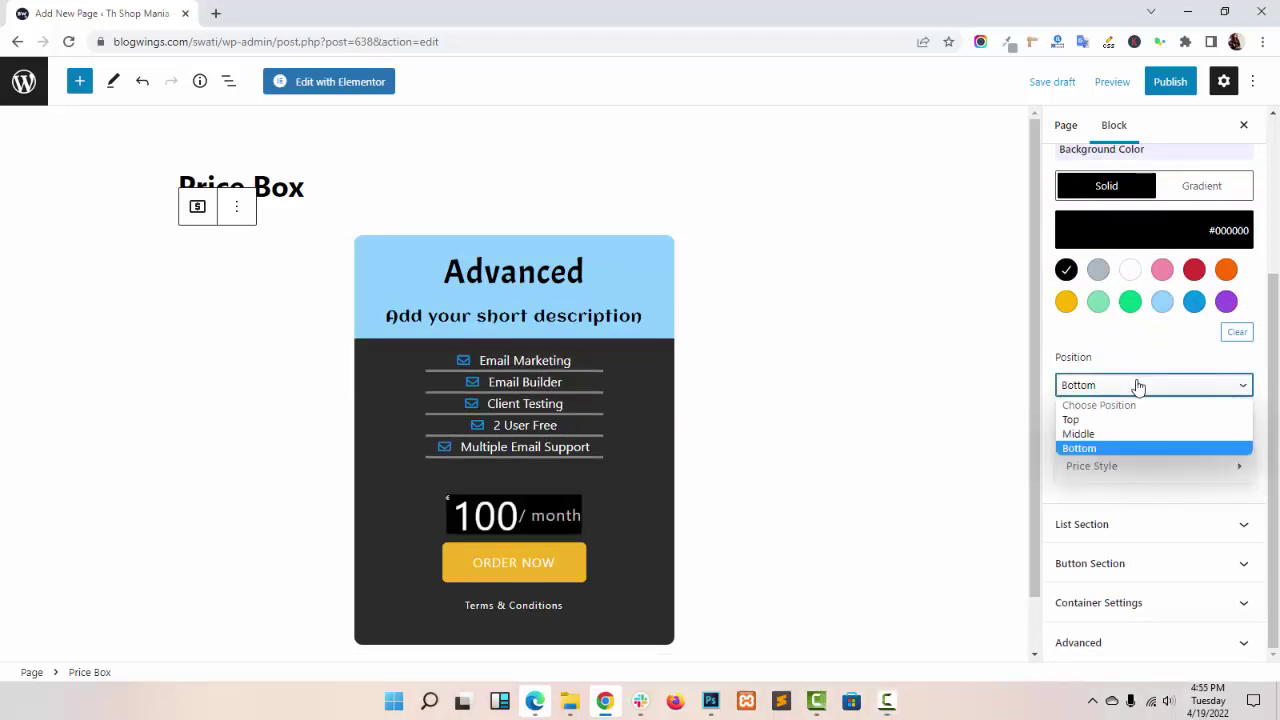
pyautogui.click(1134, 419)
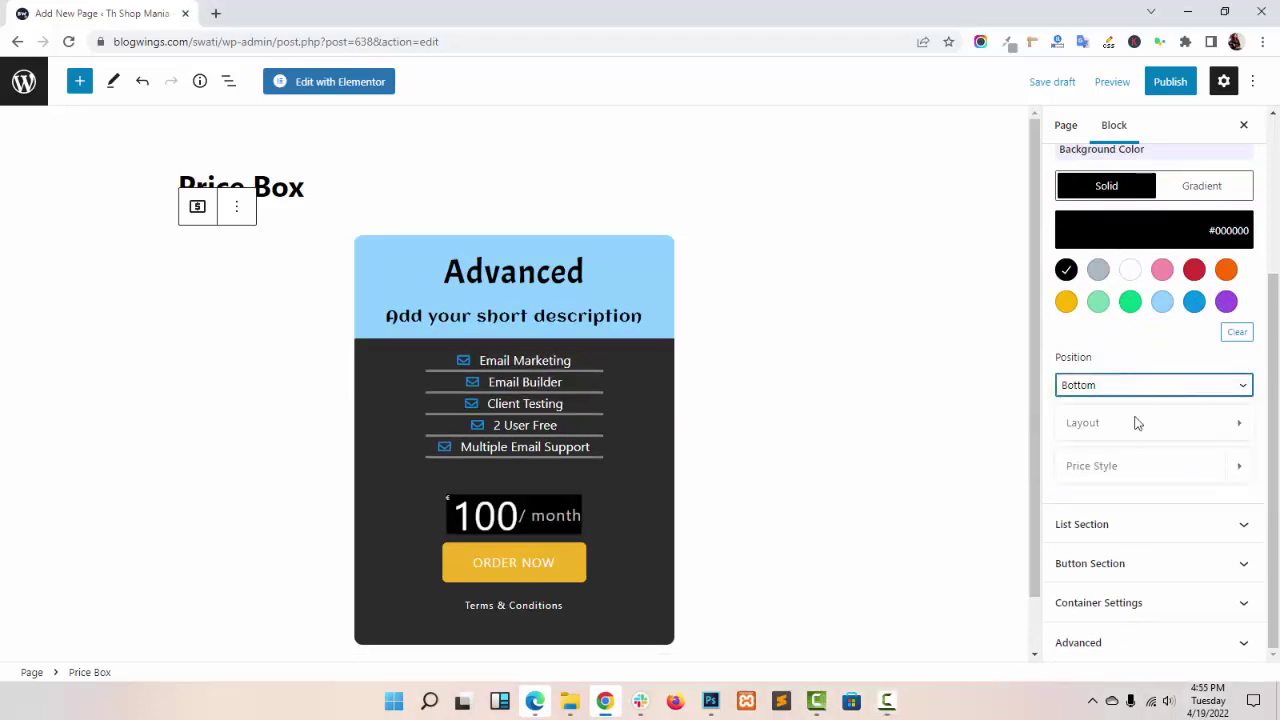
pyautogui.click(1123, 389)
pyautogui.click(1130, 434)
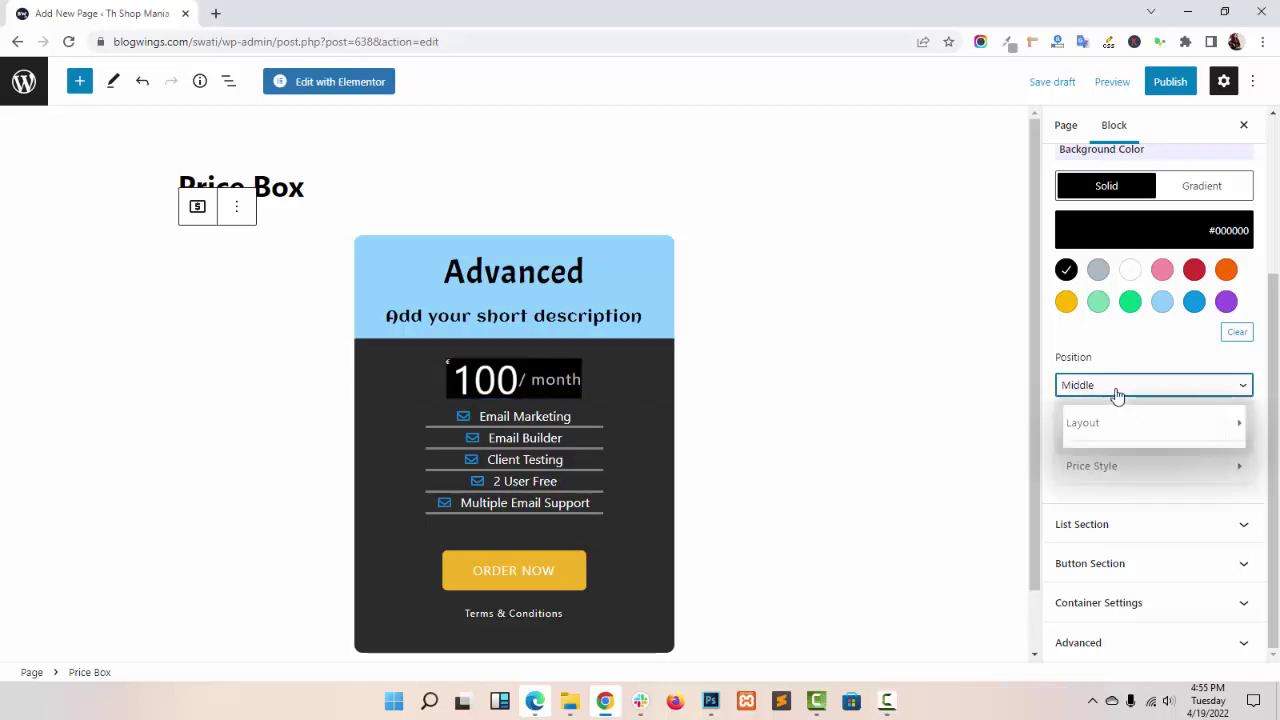
pyautogui.click(1117, 390)
pyautogui.click(1132, 447)
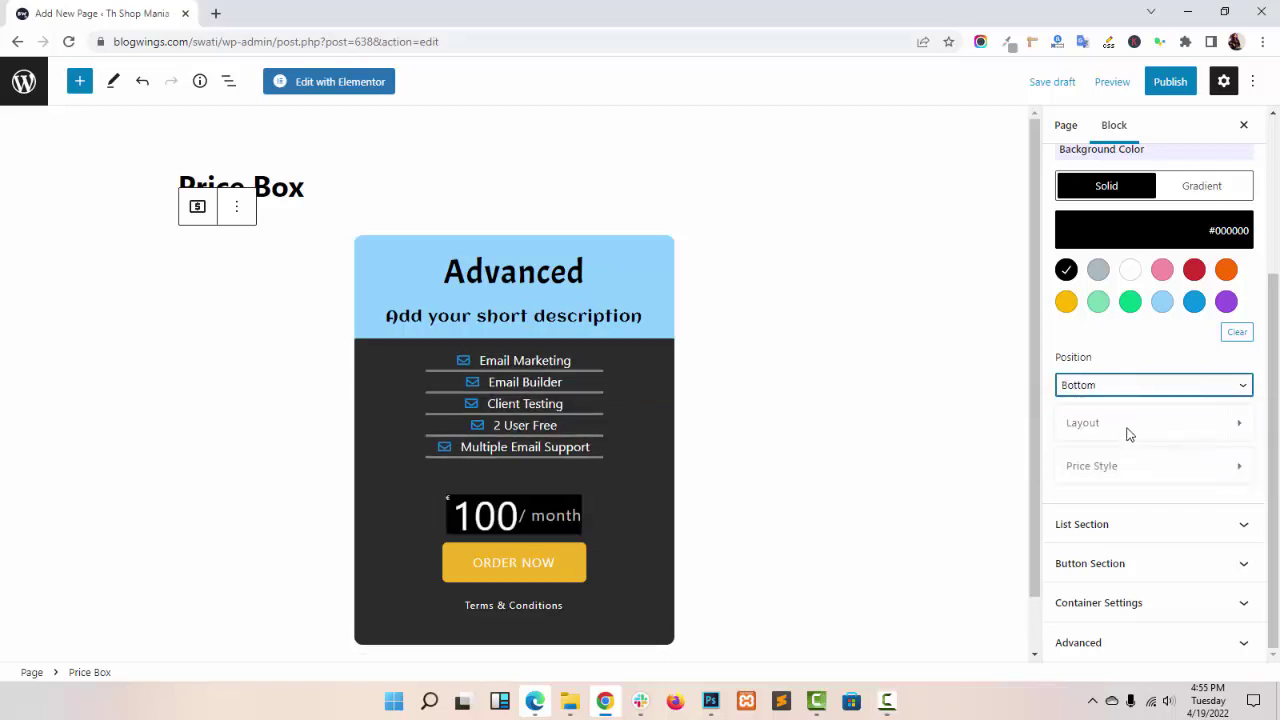
pyautogui.click(1117, 389)
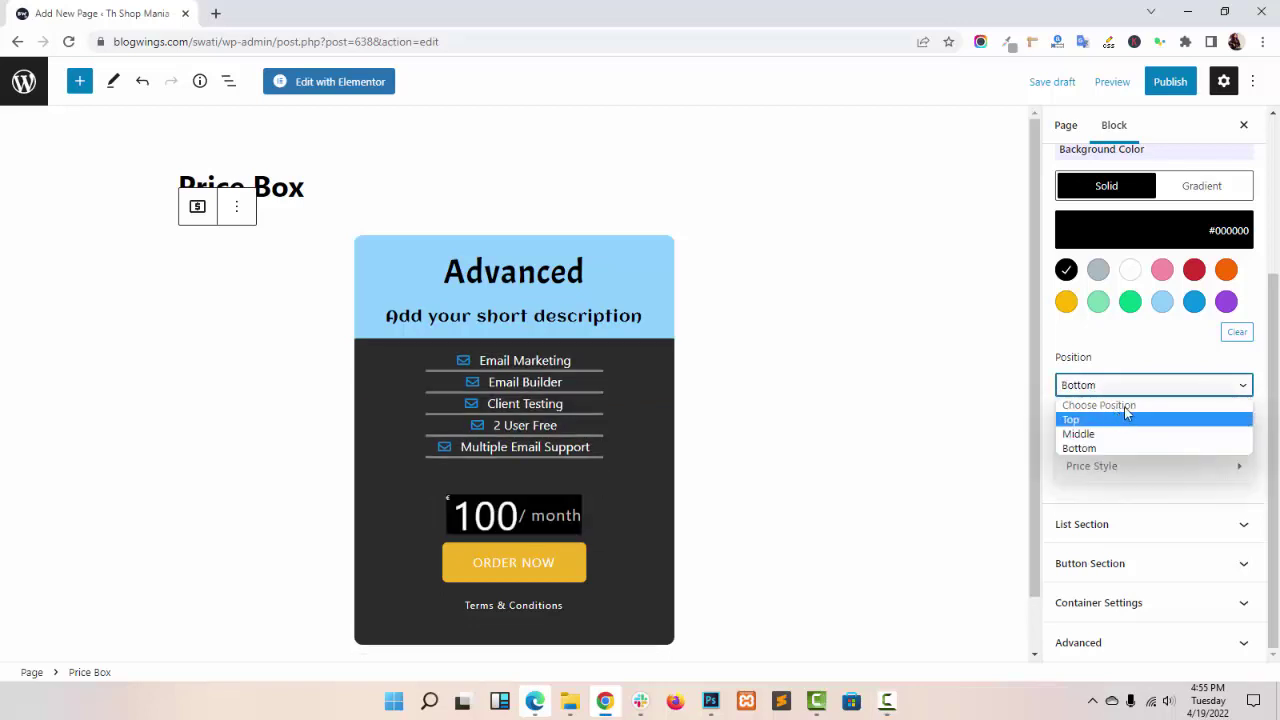
pyautogui.click(1135, 419)
# - Change the price layout to Rounded and set its Price Space to 132
pyautogui.click(1163, 434)
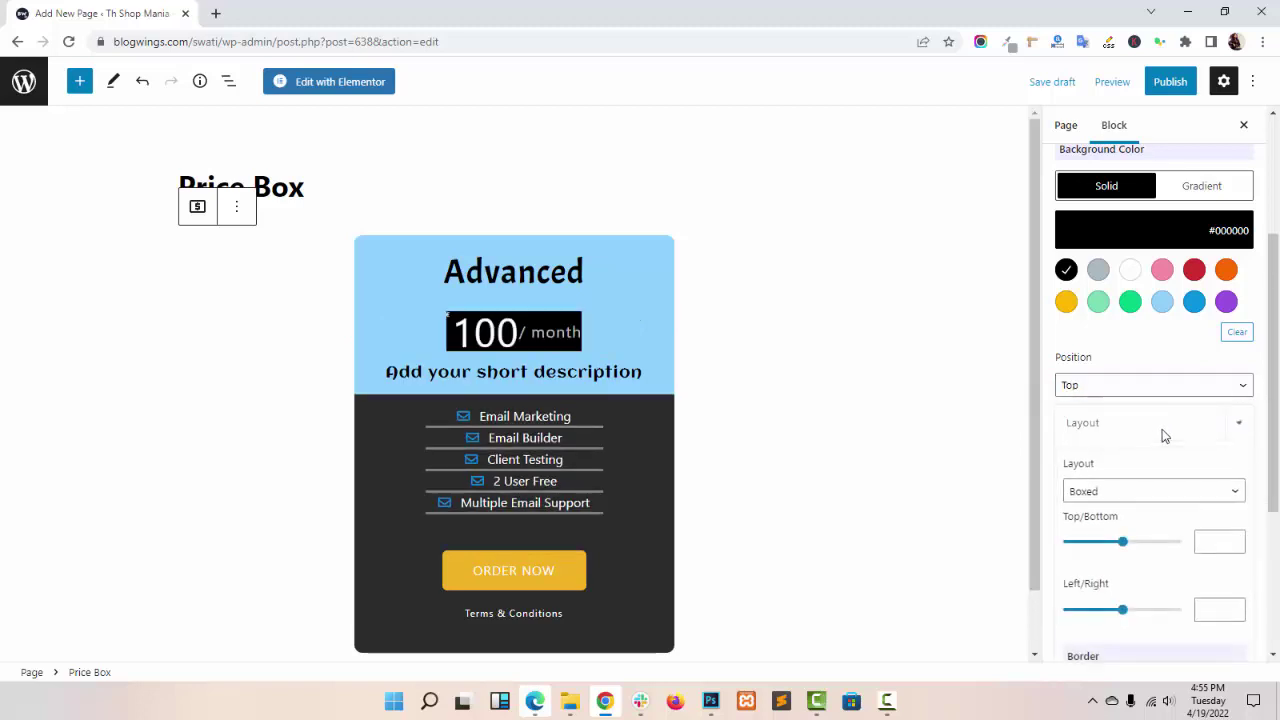
pyautogui.scroll(-3, 1163, 434)
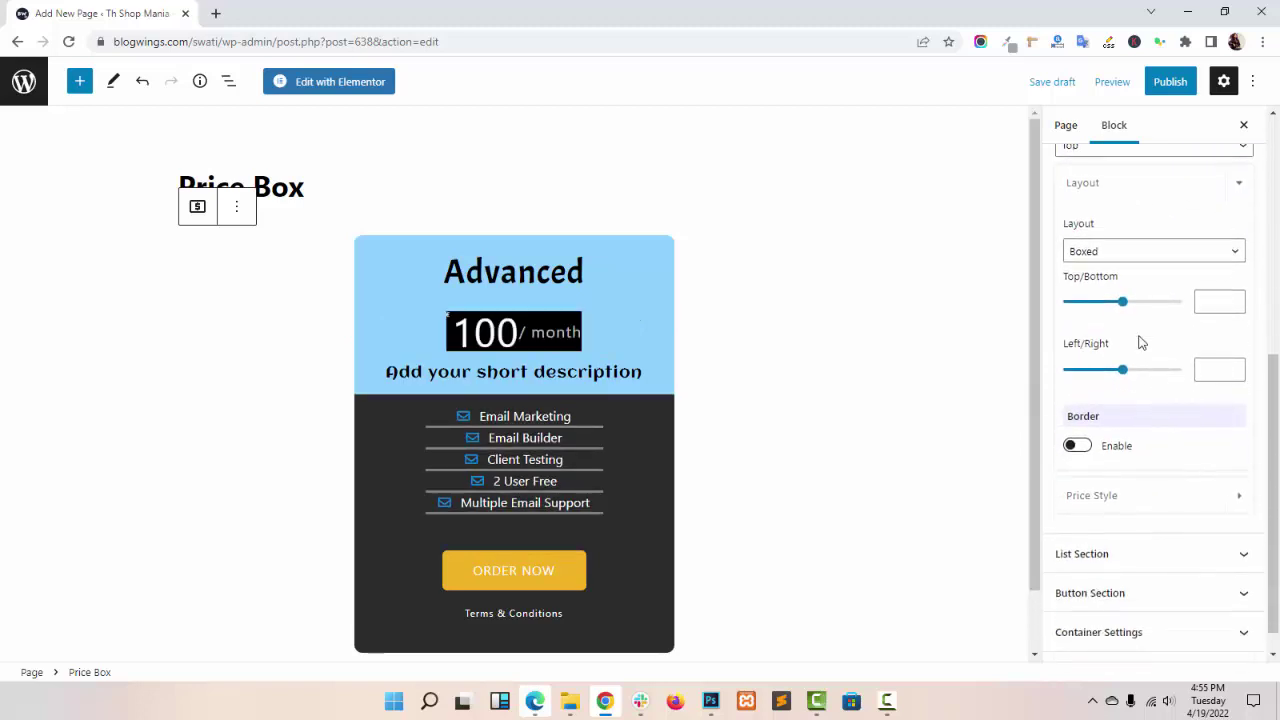
pyautogui.click(1130, 255)
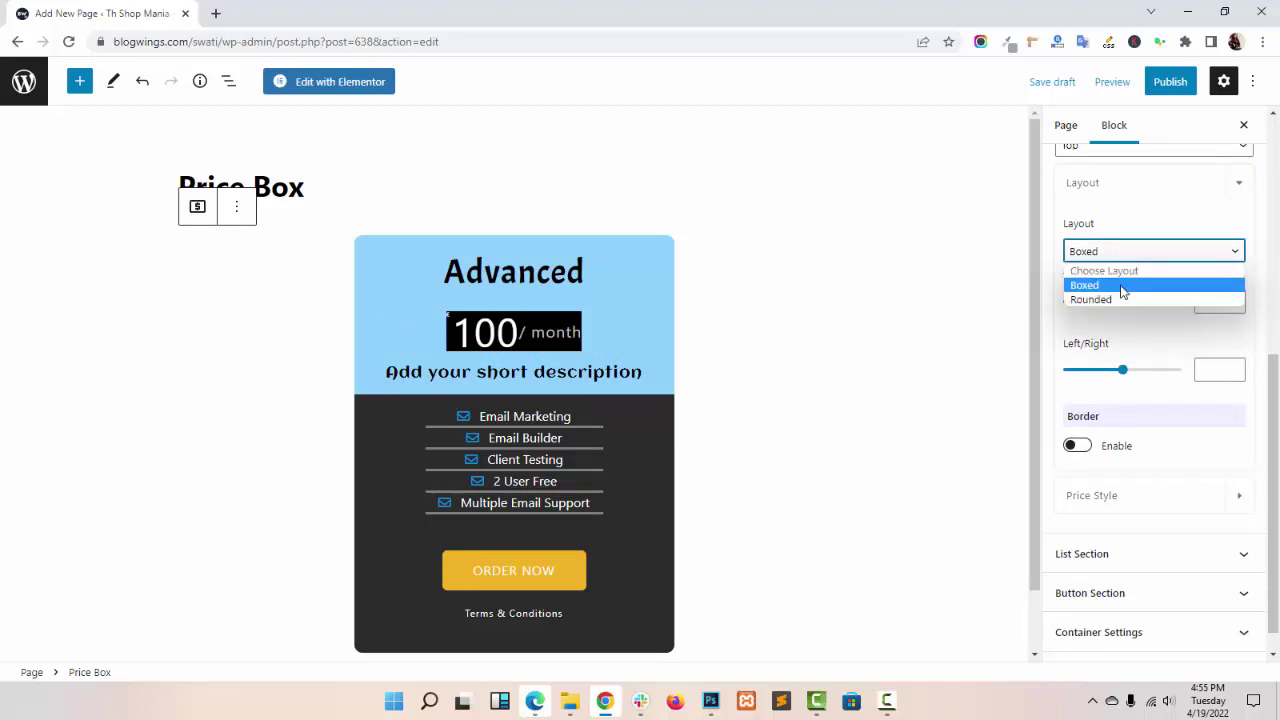
pyautogui.click(1124, 299)
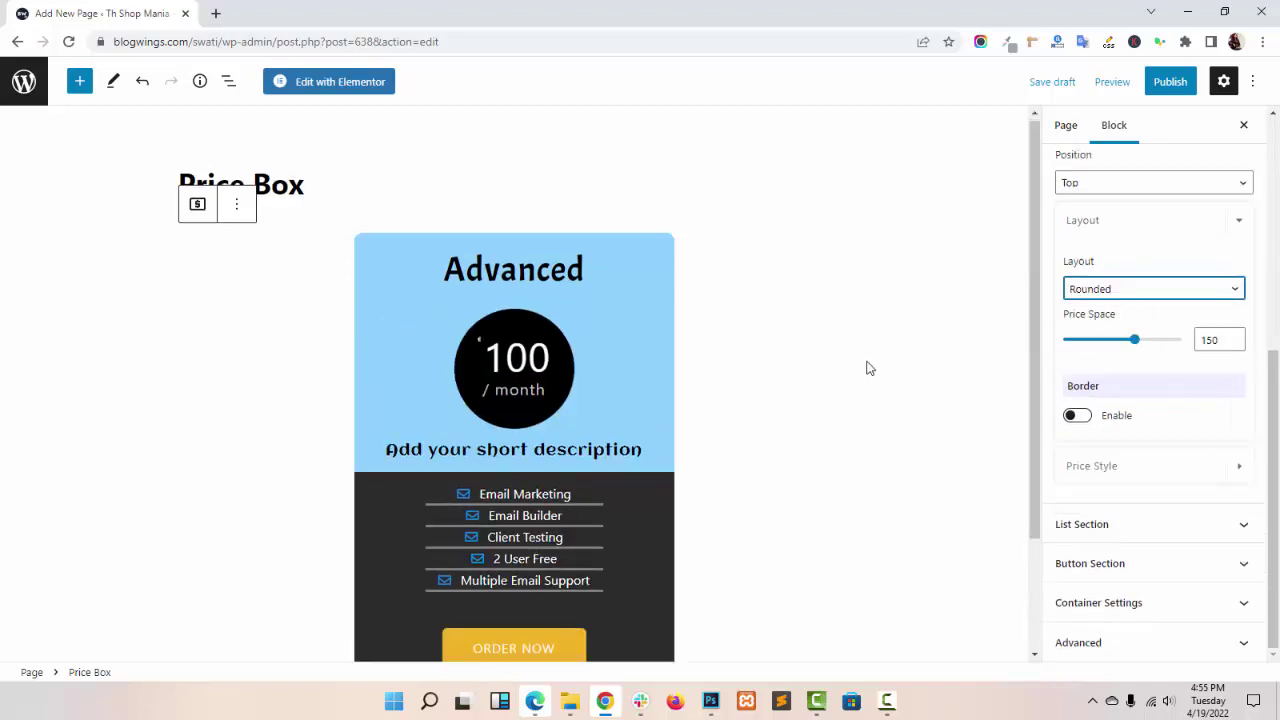
pyautogui.scroll(-2, 945, 360)
pyautogui.scroll(1, 1114, 349)
pyautogui.moveTo(1125, 428)
pyautogui.mouseDown()
pyautogui.moveTo(1104, 428)
pyautogui.moveTo(1131, 425)
pyautogui.moveTo(1123, 418)
pyautogui.mouseUp()
pyautogui.scroll(-1, 1120, 418)
# - Enable the price border and set its width to 6 and its radius to 34
pyautogui.click(1080, 416)
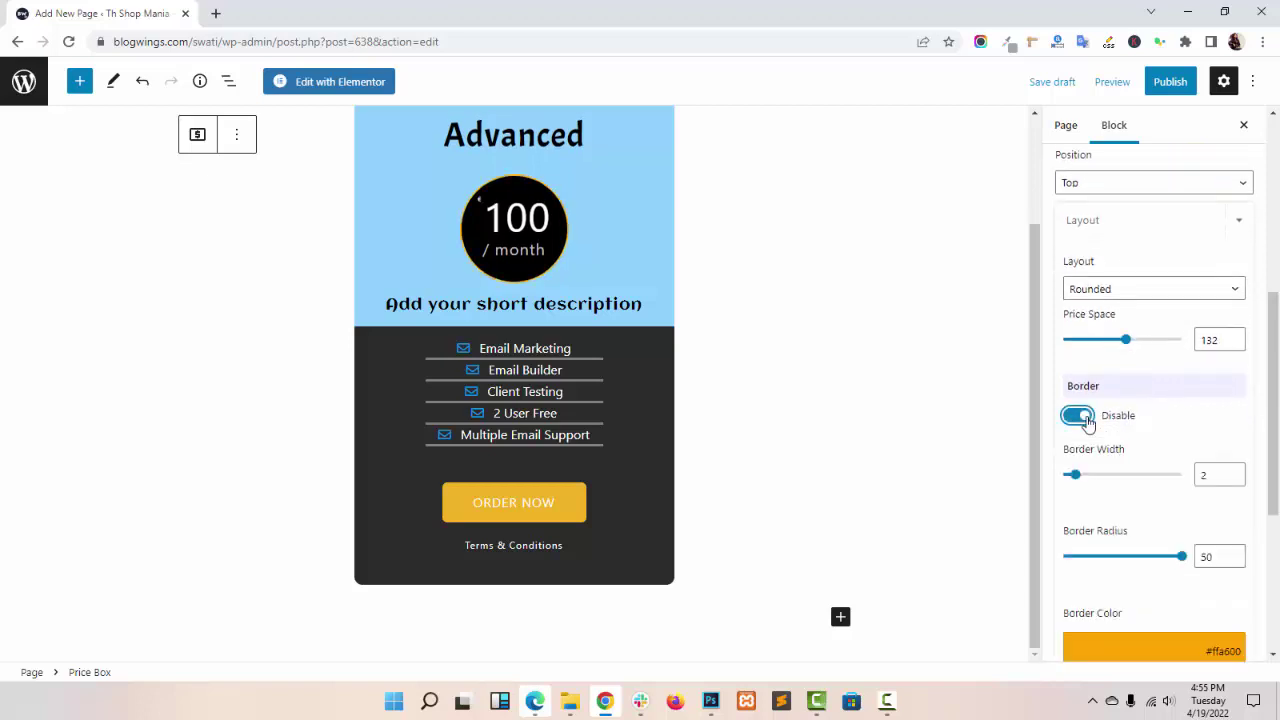
pyautogui.moveTo(1075, 474)
pyautogui.mouseDown()
pyautogui.moveTo(1113, 472)
pyautogui.moveTo(1100, 477)
pyautogui.mouseUp()
pyautogui.scroll(-3, 1110, 480)
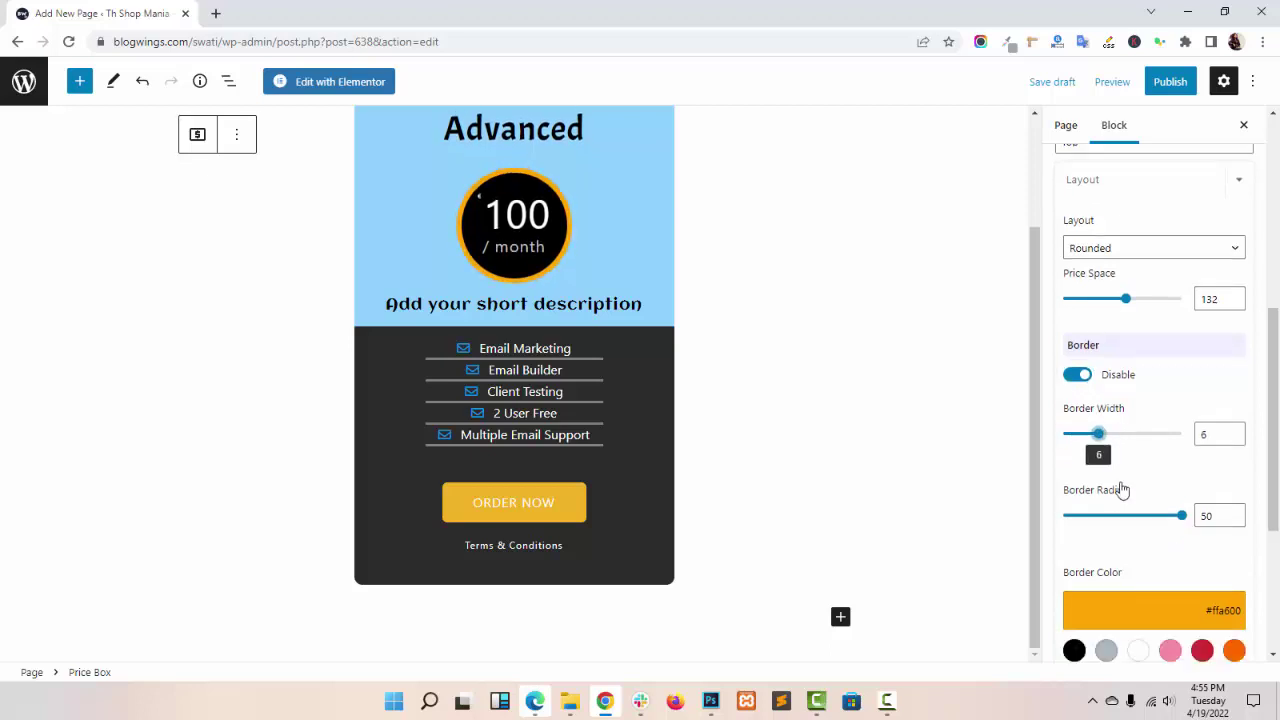
pyautogui.moveTo(1127, 317)
pyautogui.mouseDown()
pyautogui.moveTo(1108, 318)
pyautogui.moveTo(1143, 316)
pyautogui.mouseUp()
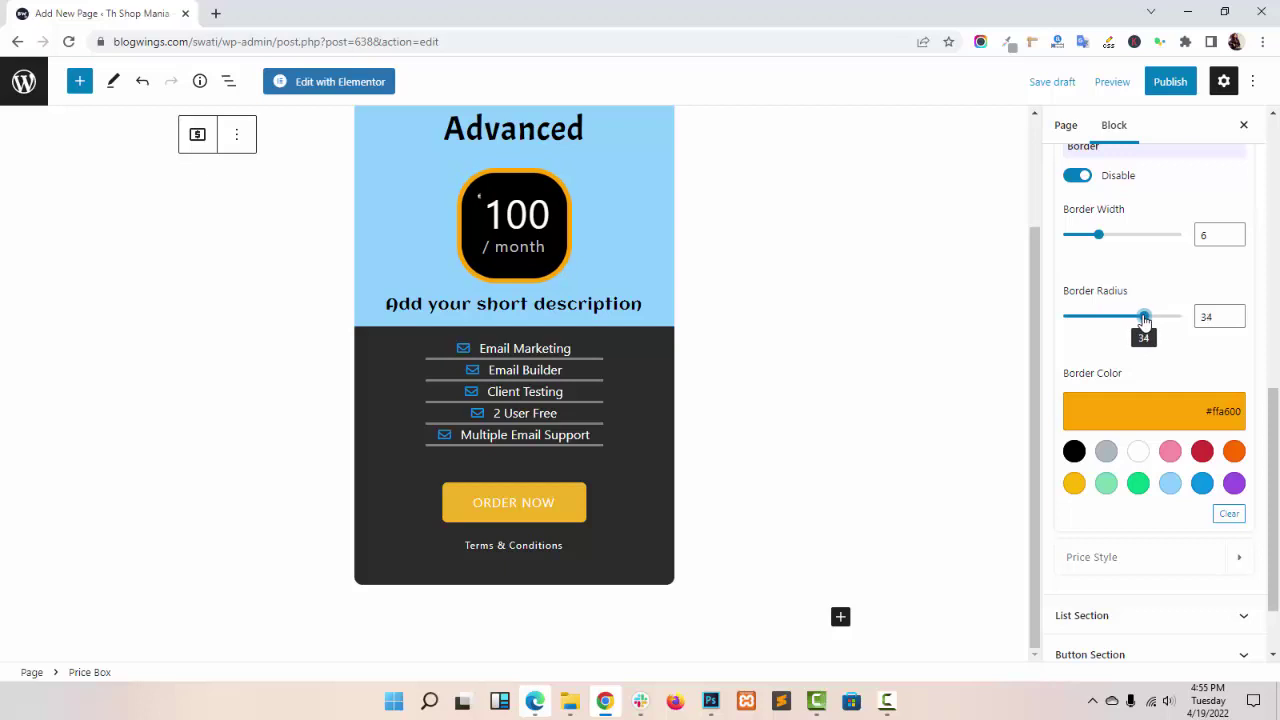
# - Try grey, green and light blue shades for the price border color and settle on blue (#0693e3)
pyautogui.click(1106, 451)
pyautogui.click(1106, 484)
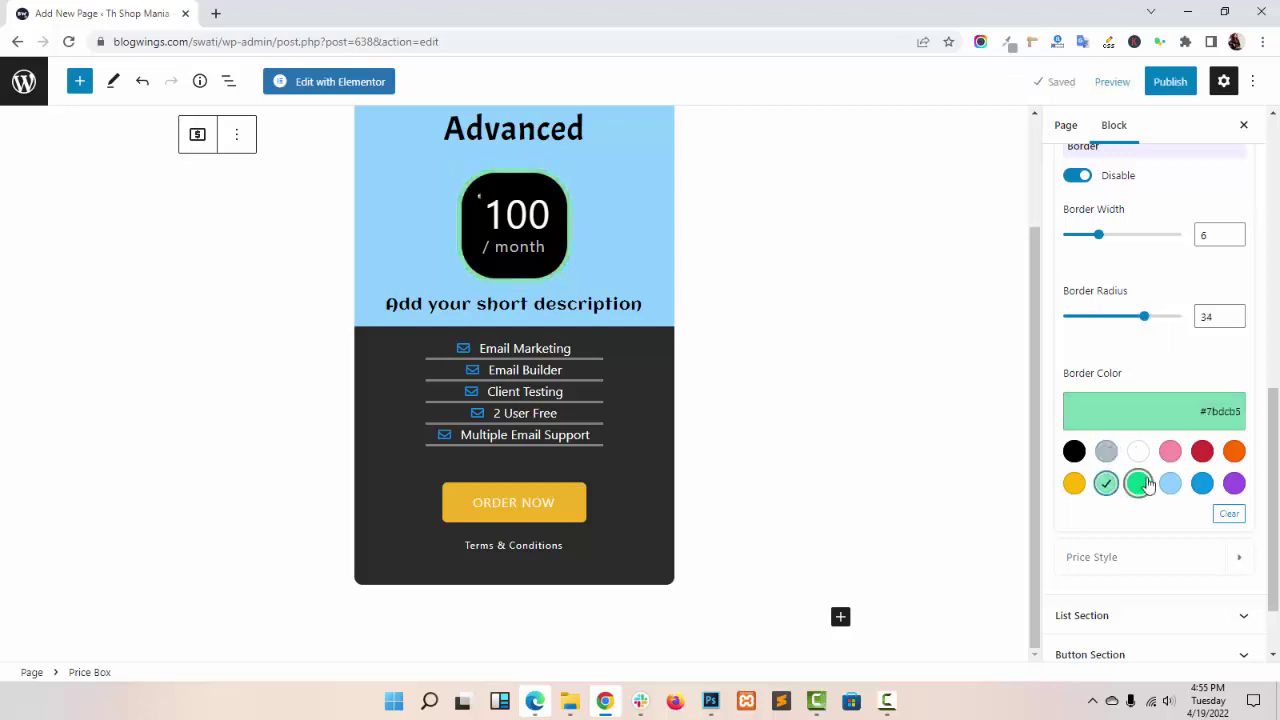
pyautogui.click(1138, 484)
pyautogui.click(1170, 484)
pyautogui.click(1200, 484)
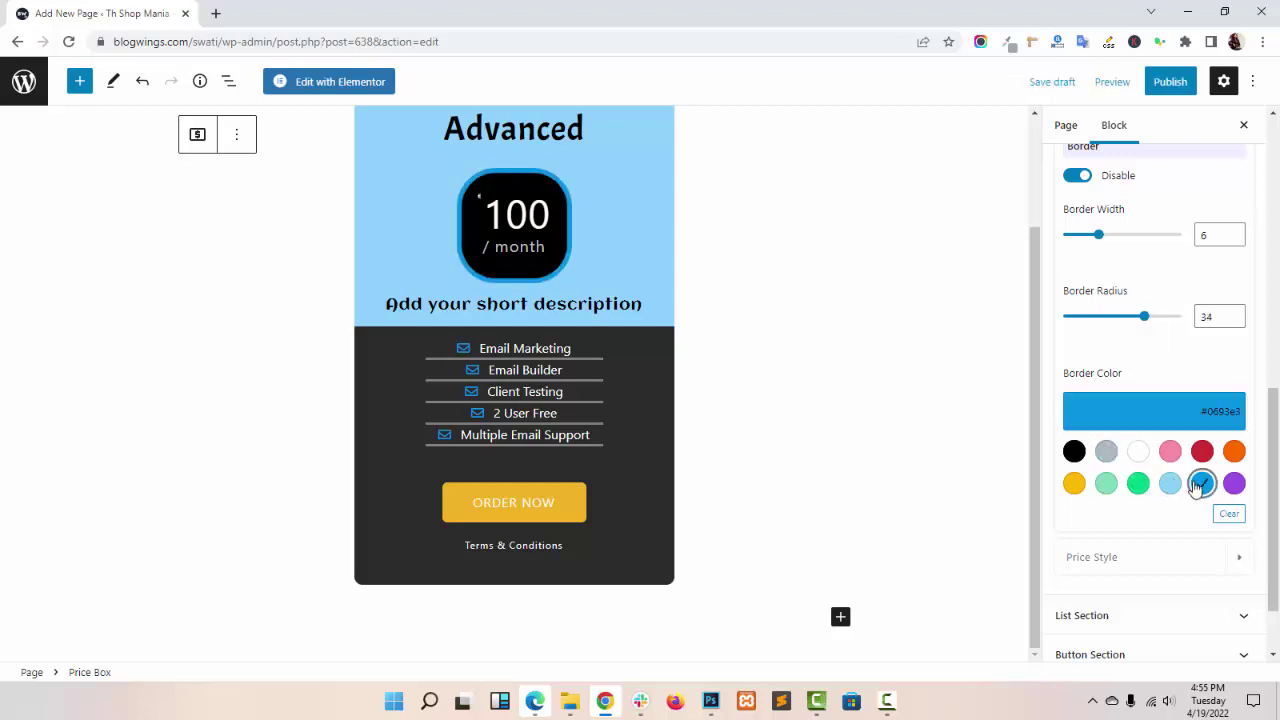
# - Switch the price layout to Boxed and collapse the layout settings
pyautogui.scroll(4, 1150, 360)
pyautogui.click(1124, 370)
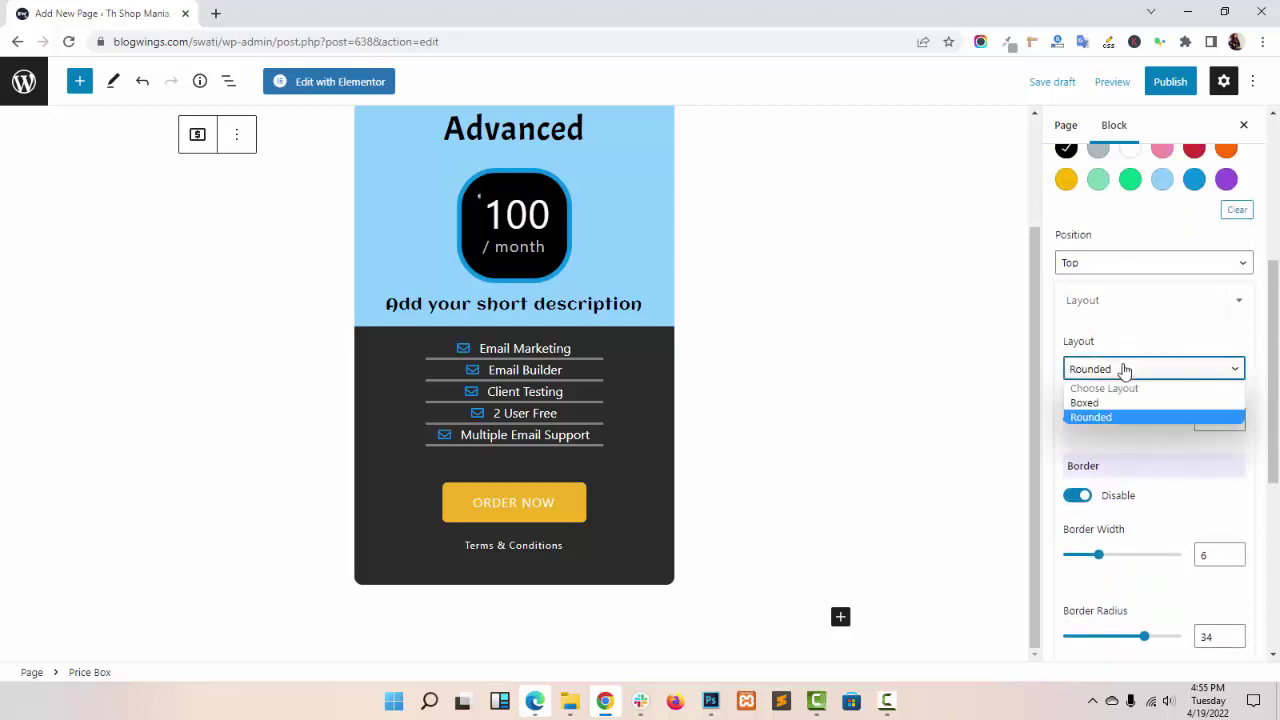
pyautogui.click(1128, 402)
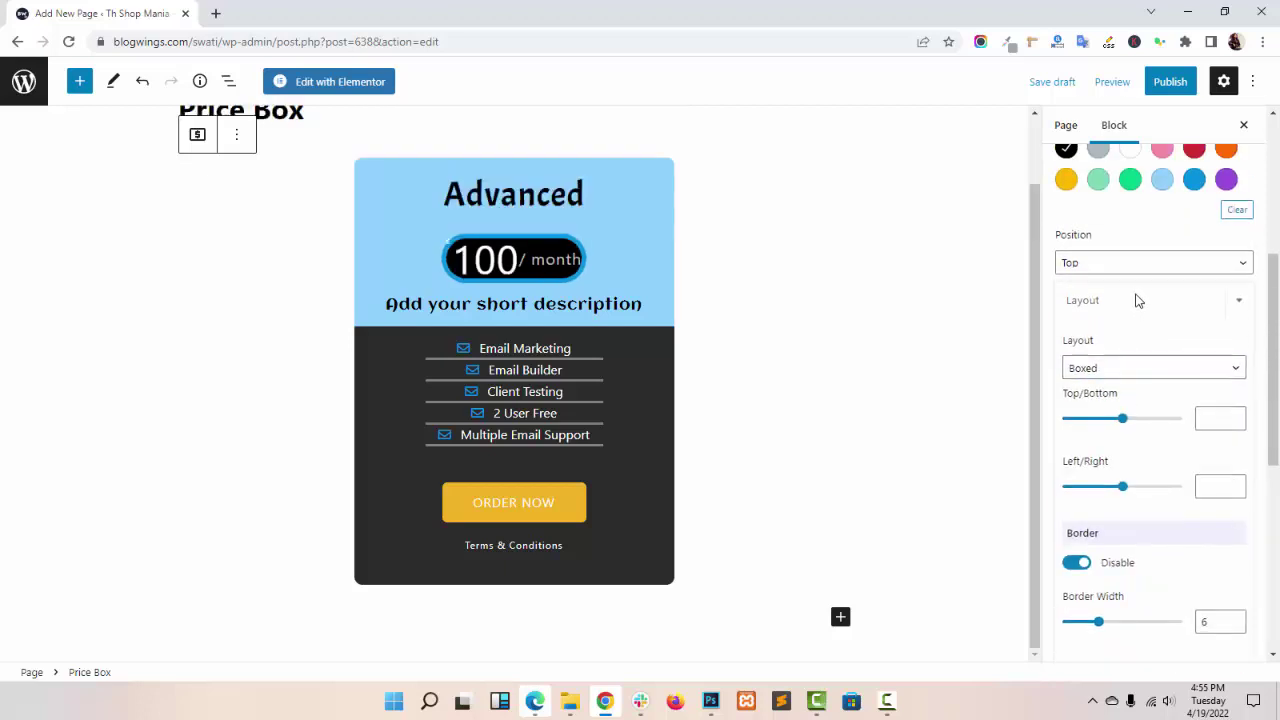
pyautogui.click(1134, 298)
# - Try the Abel font for the price, settle on Aclonica and set the font weight to 500
pyautogui.click(1136, 468)
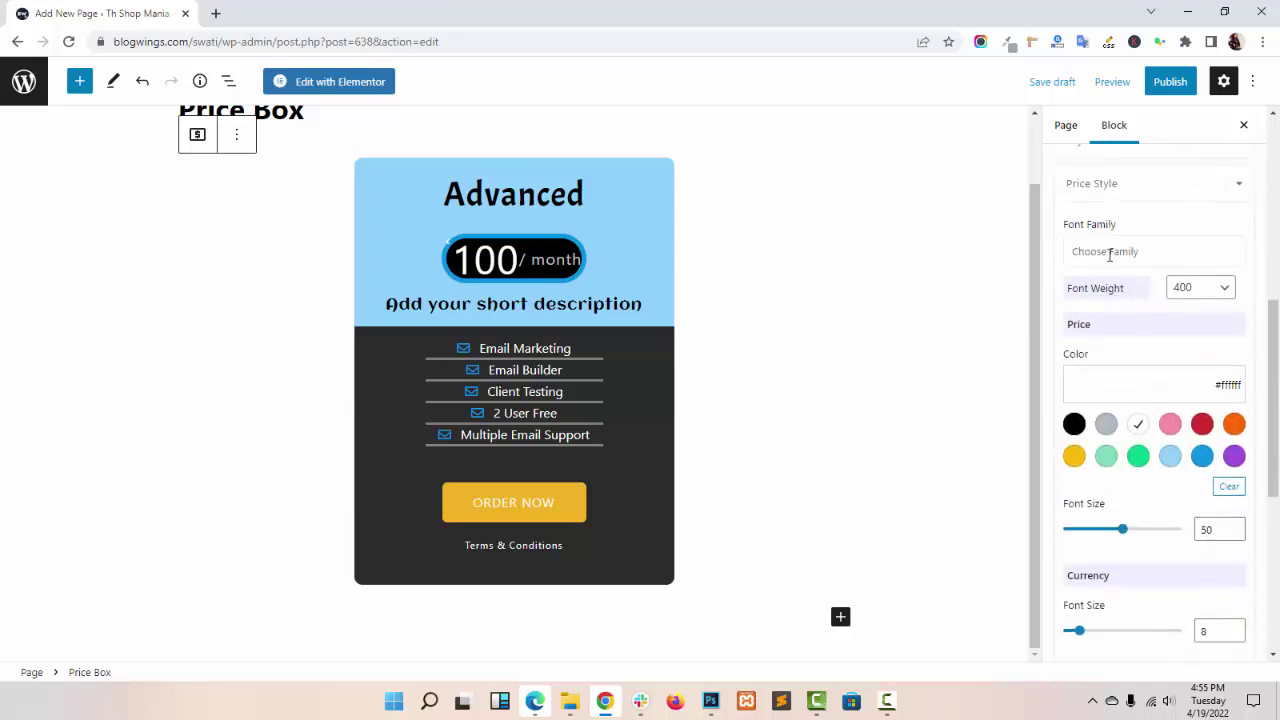
pyautogui.click(1109, 255)
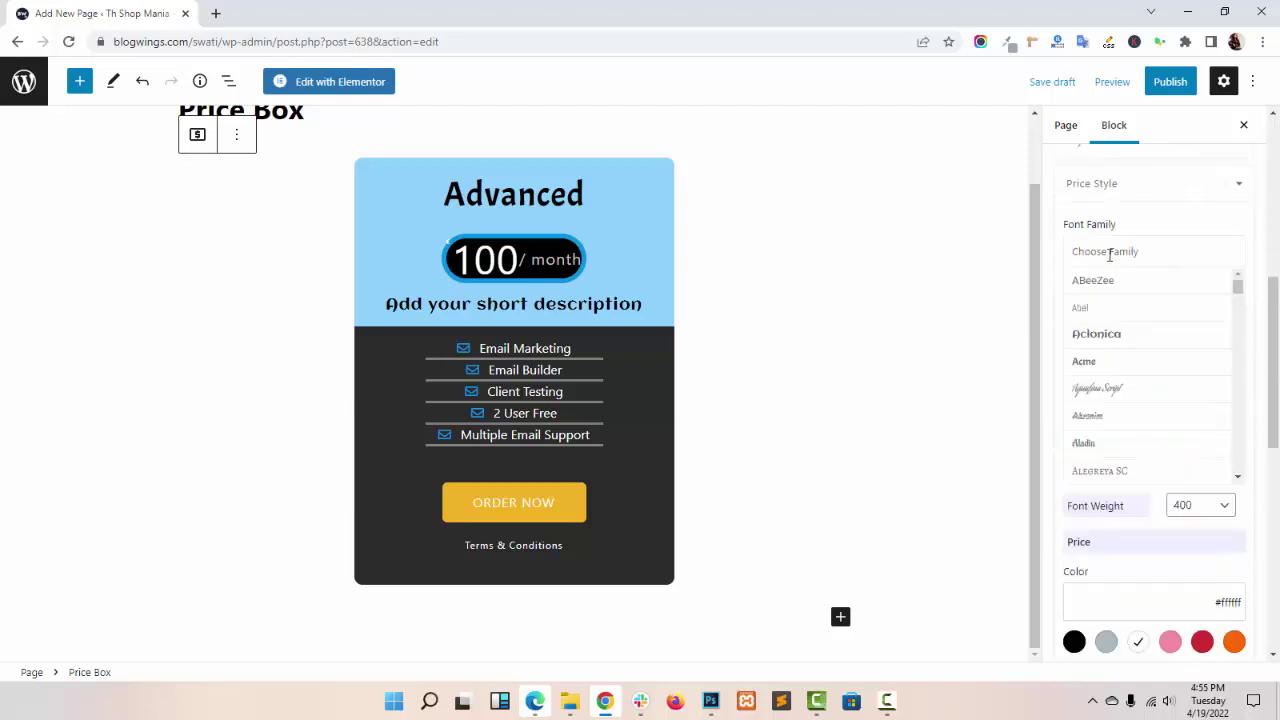
pyautogui.click(1106, 311)
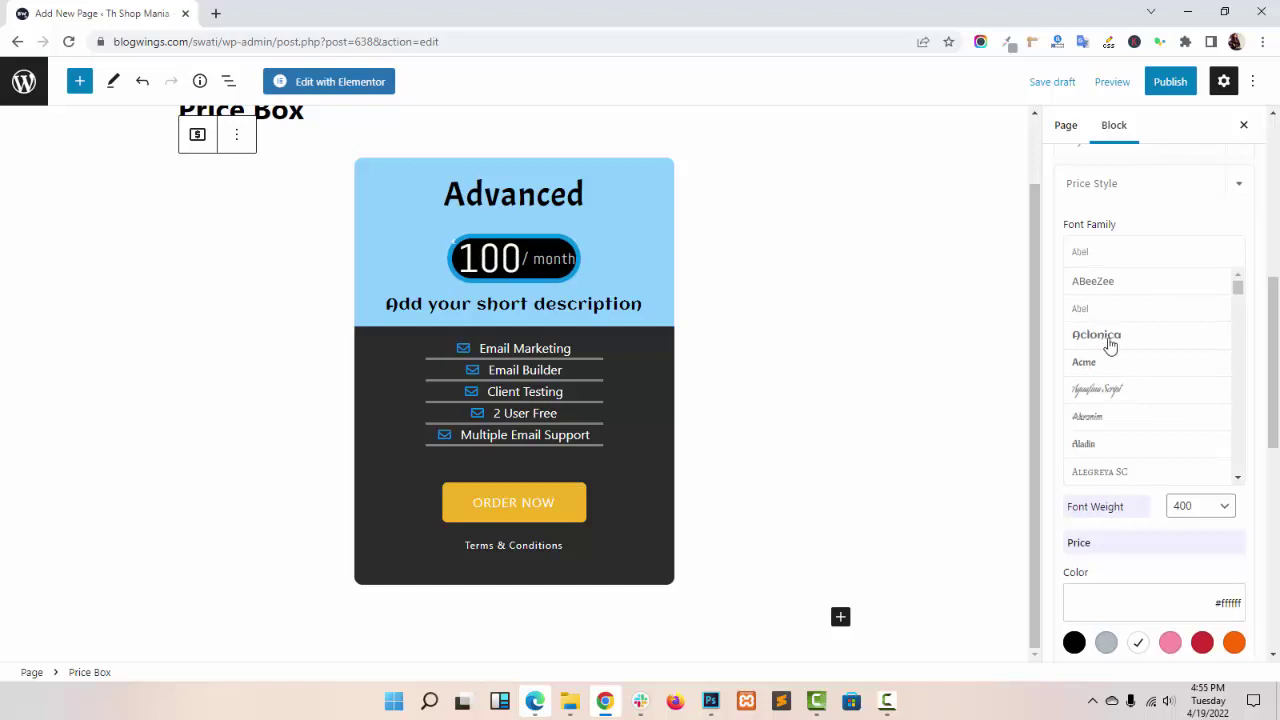
pyautogui.click(1109, 337)
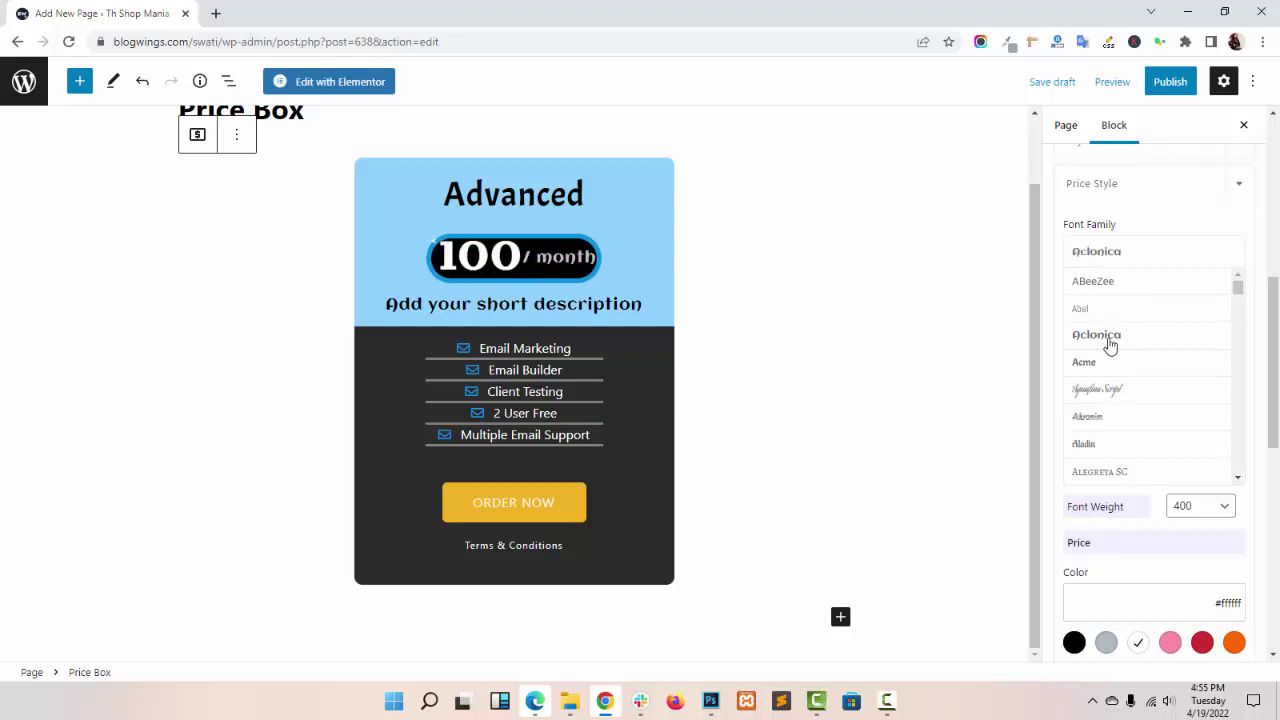
pyautogui.click(1112, 251)
pyautogui.click(1205, 299)
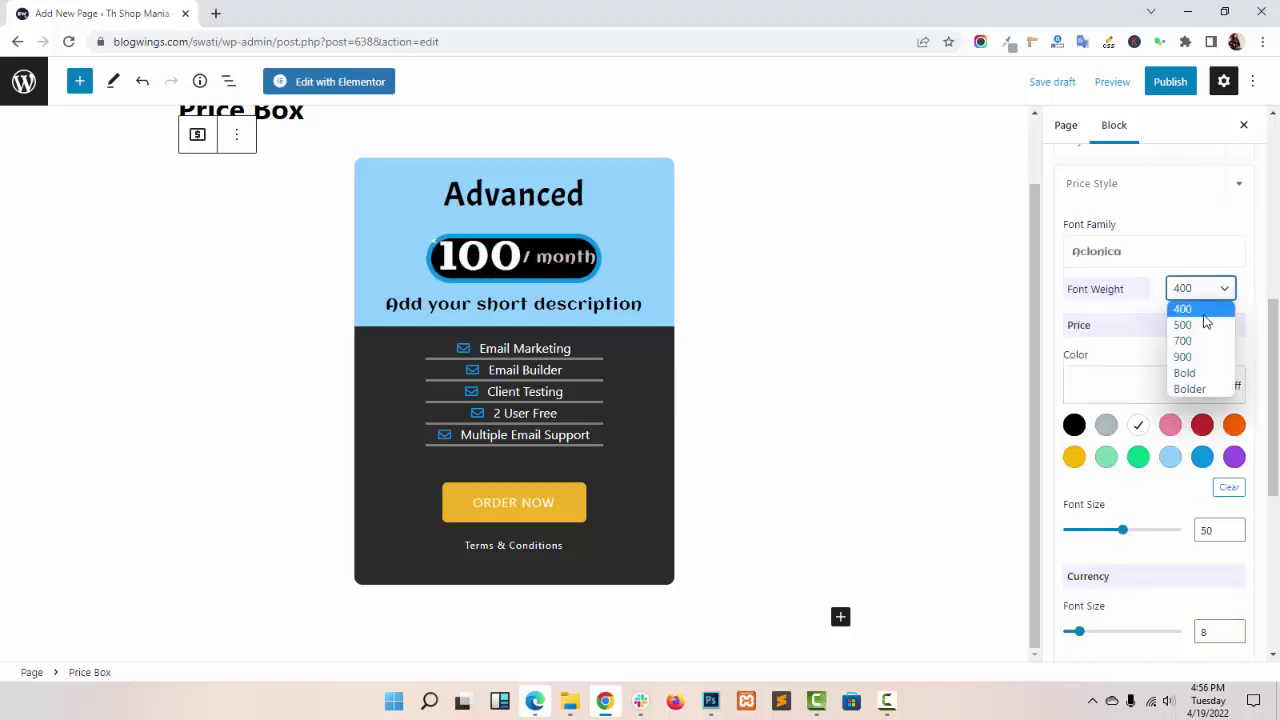
pyautogui.click(1184, 325)
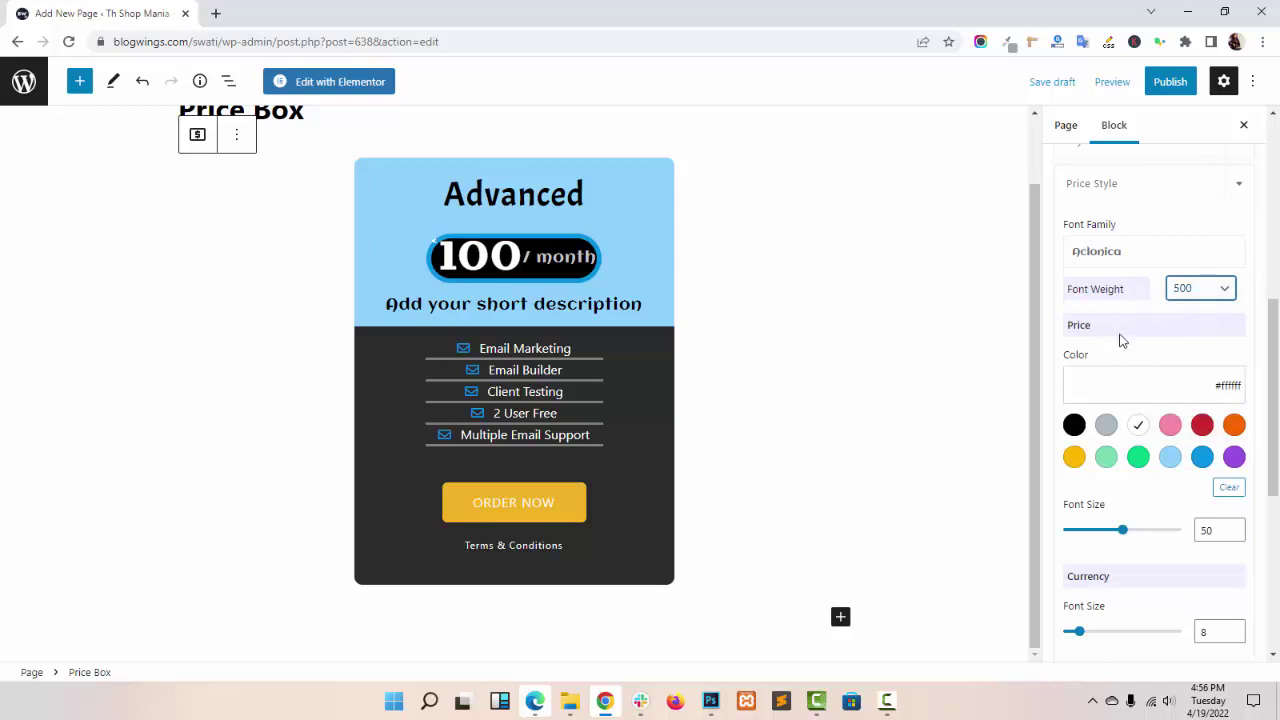
# - Try black and light green as the price color and return to white (#ffffff)
pyautogui.click(1074, 425)
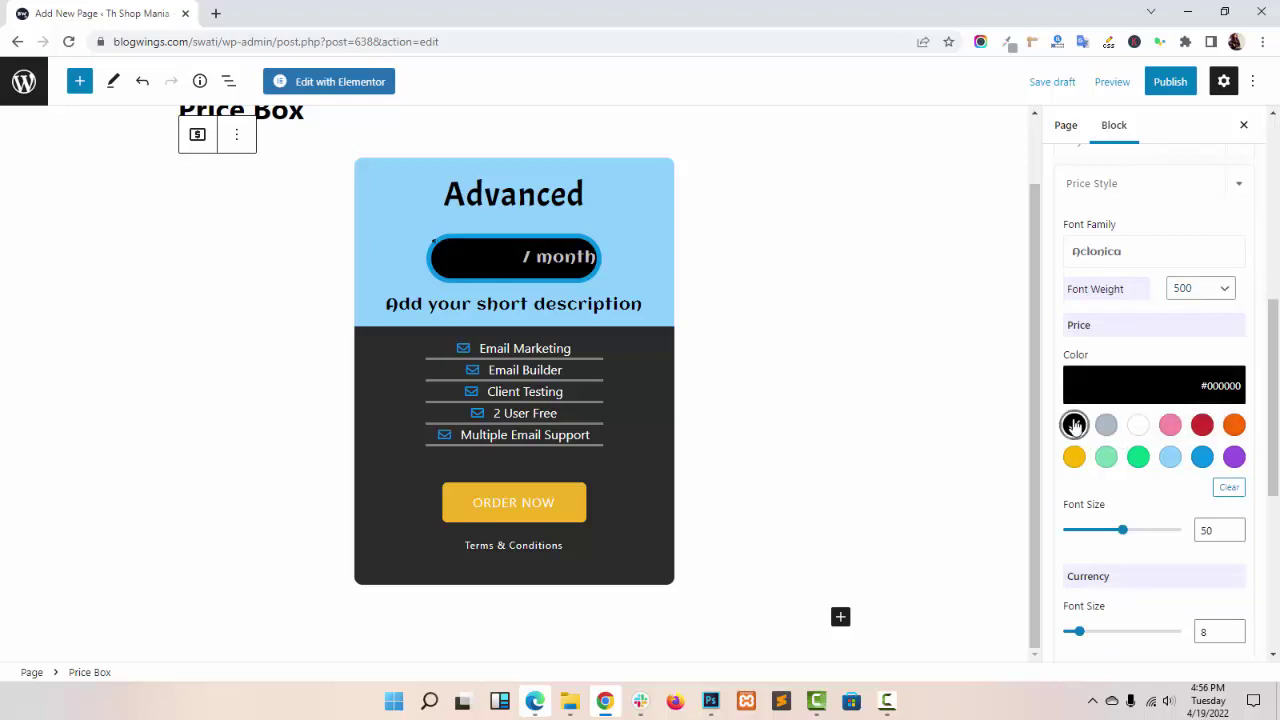
pyautogui.click(1106, 457)
pyautogui.click(1138, 425)
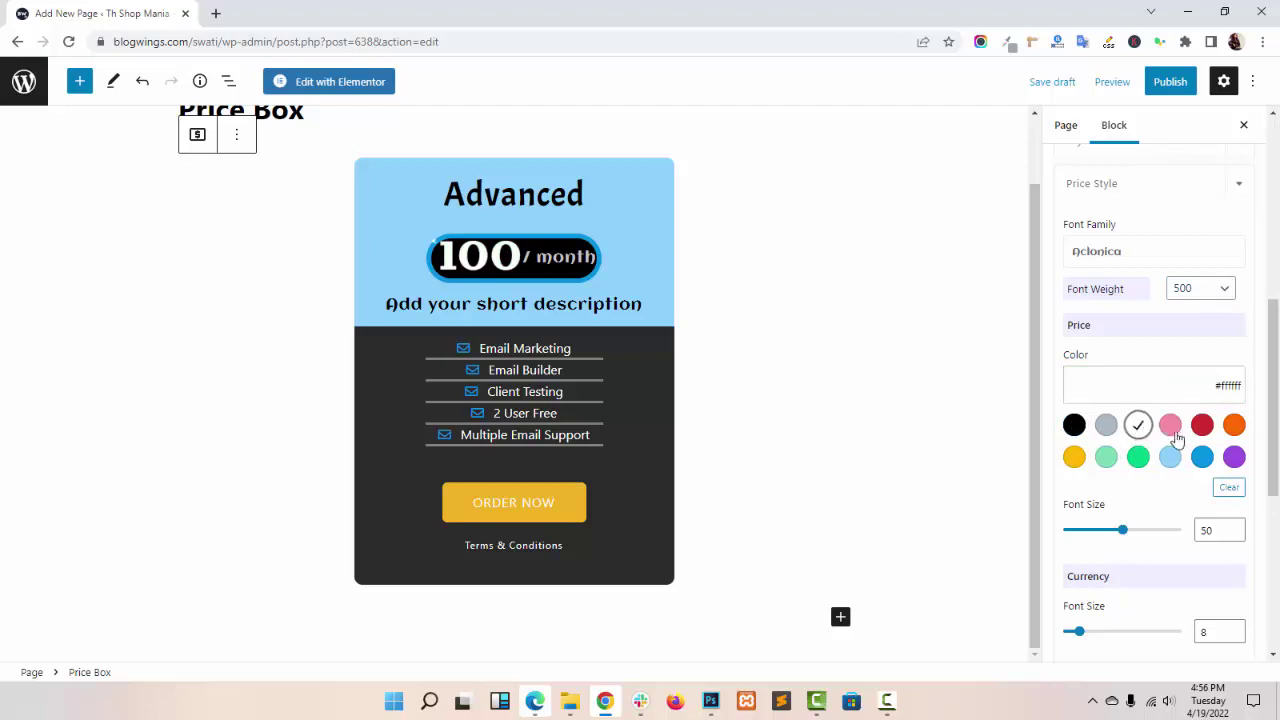
# - Set the price font size to 44 and the currency font size to 27
pyautogui.scroll(3, 1181, 395)
pyautogui.scroll(-6, 1178, 405)
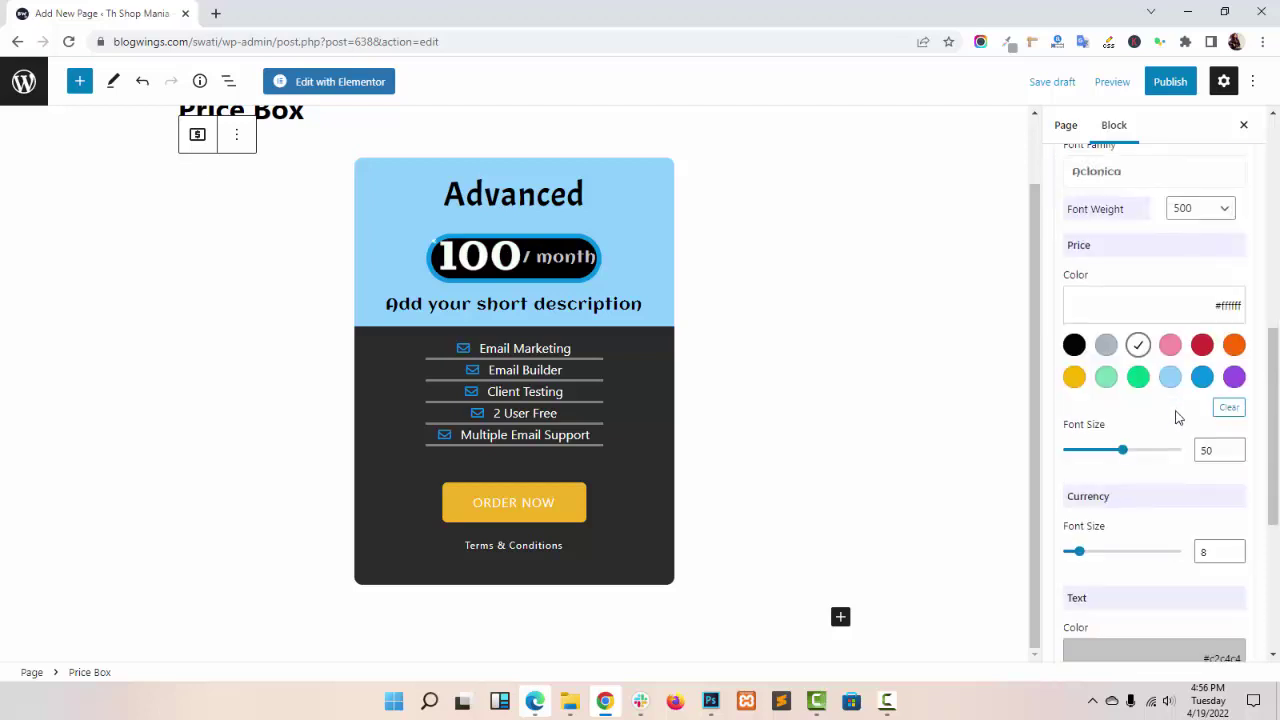
pyautogui.moveTo(1115, 215)
pyautogui.mouseDown()
pyautogui.moveTo(1104, 219)
pyautogui.moveTo(1115, 215)
pyautogui.mouseUp()
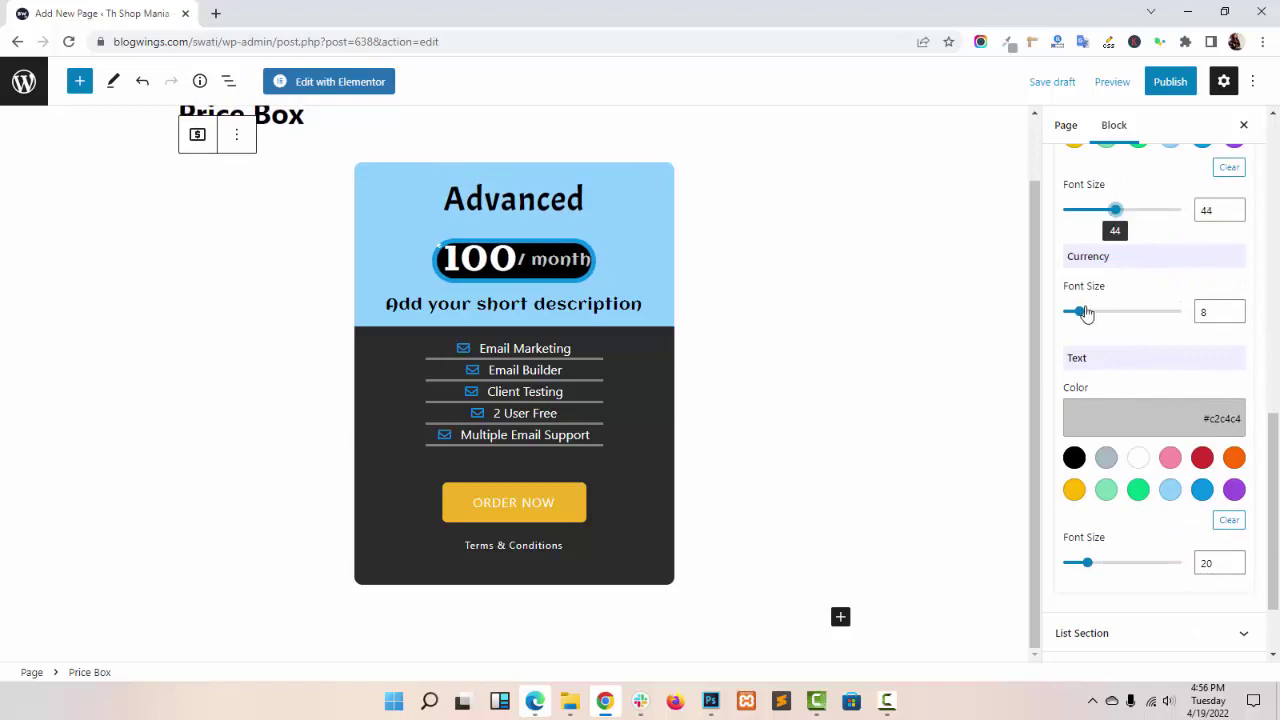
pyautogui.moveTo(1086, 313); pyautogui.dragTo(1118, 313)
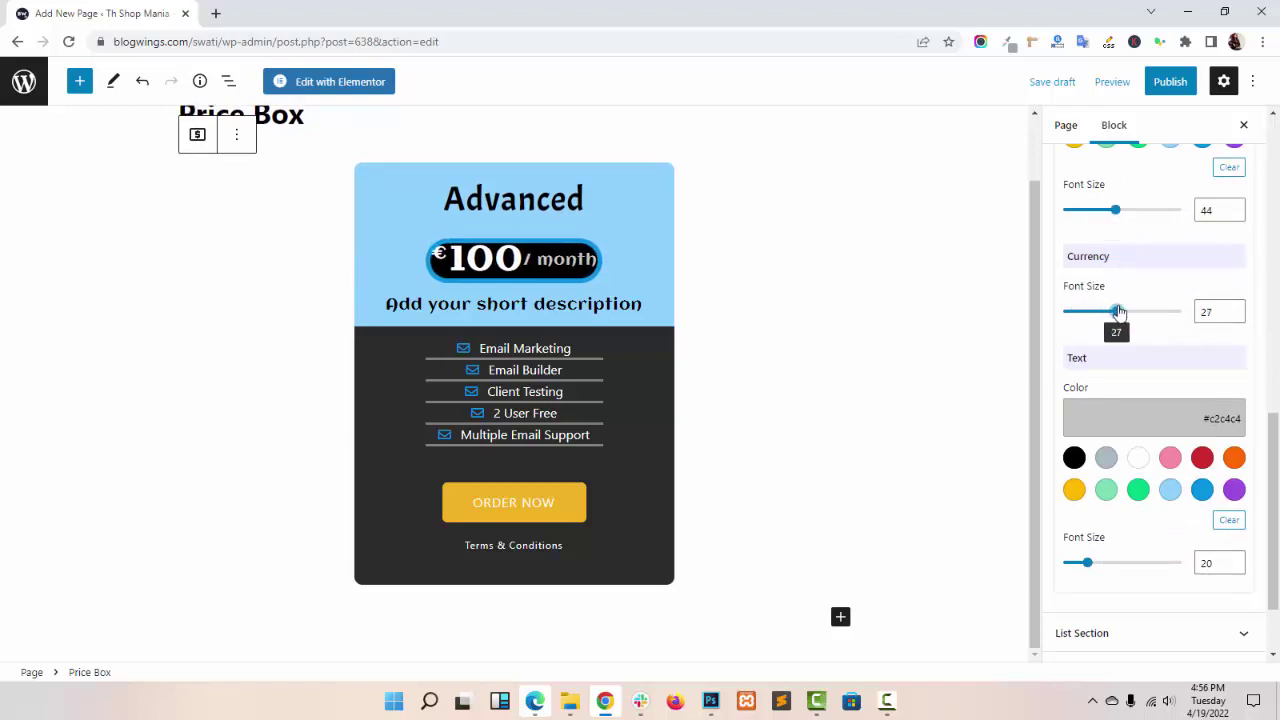
# - Try green and light blue for the price's period text, settle on white (#ffffff) and set its font size to 22
pyautogui.scroll(-1, 1129, 356)
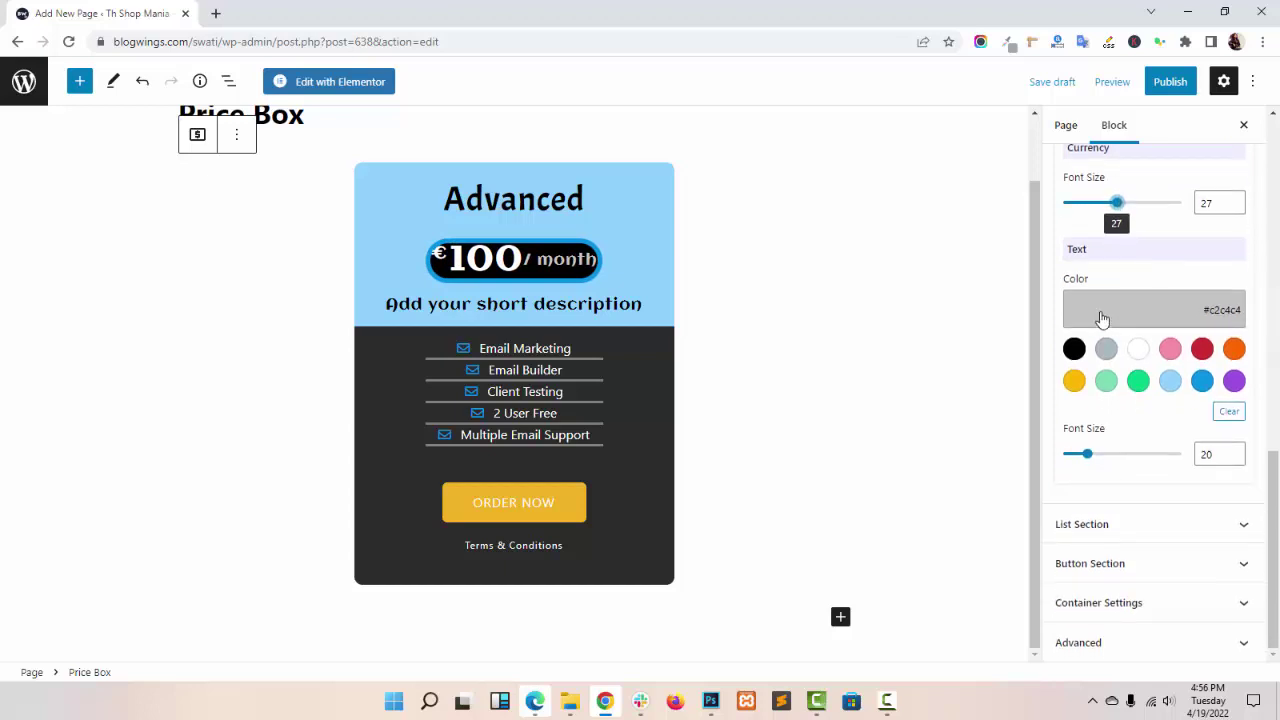
pyautogui.click(1136, 386)
pyautogui.click(1171, 382)
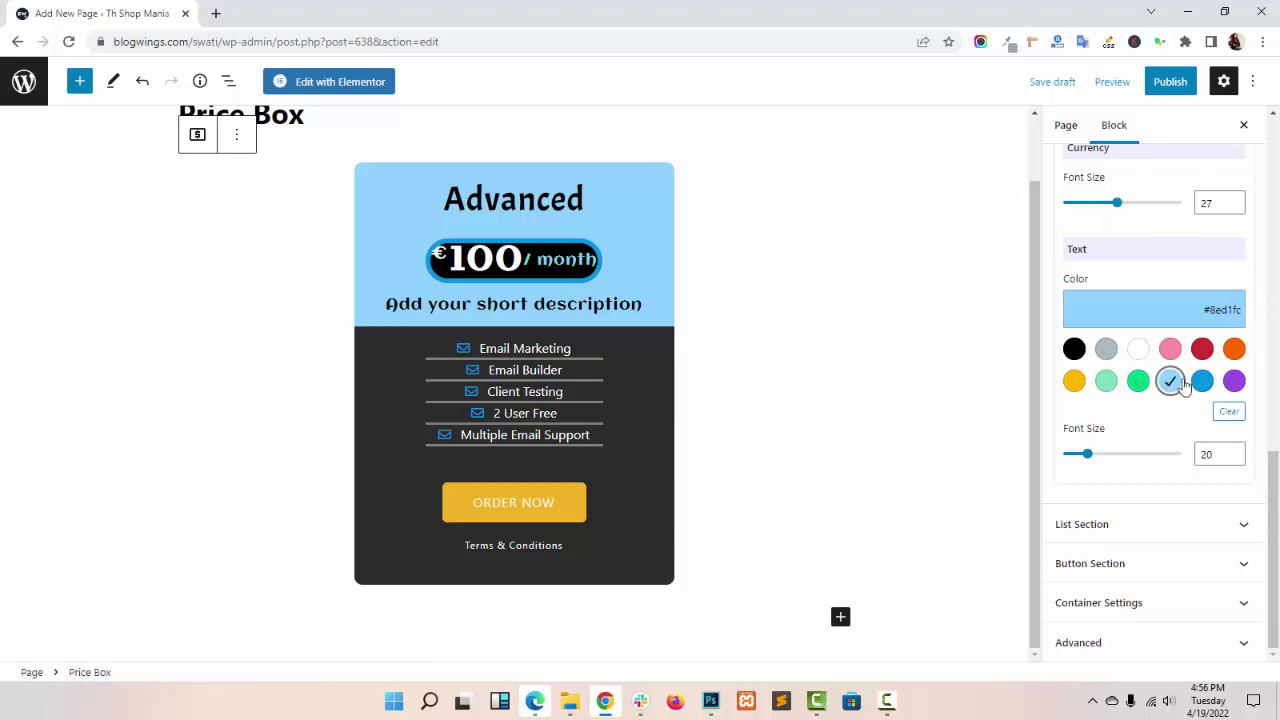
pyautogui.click(1138, 348)
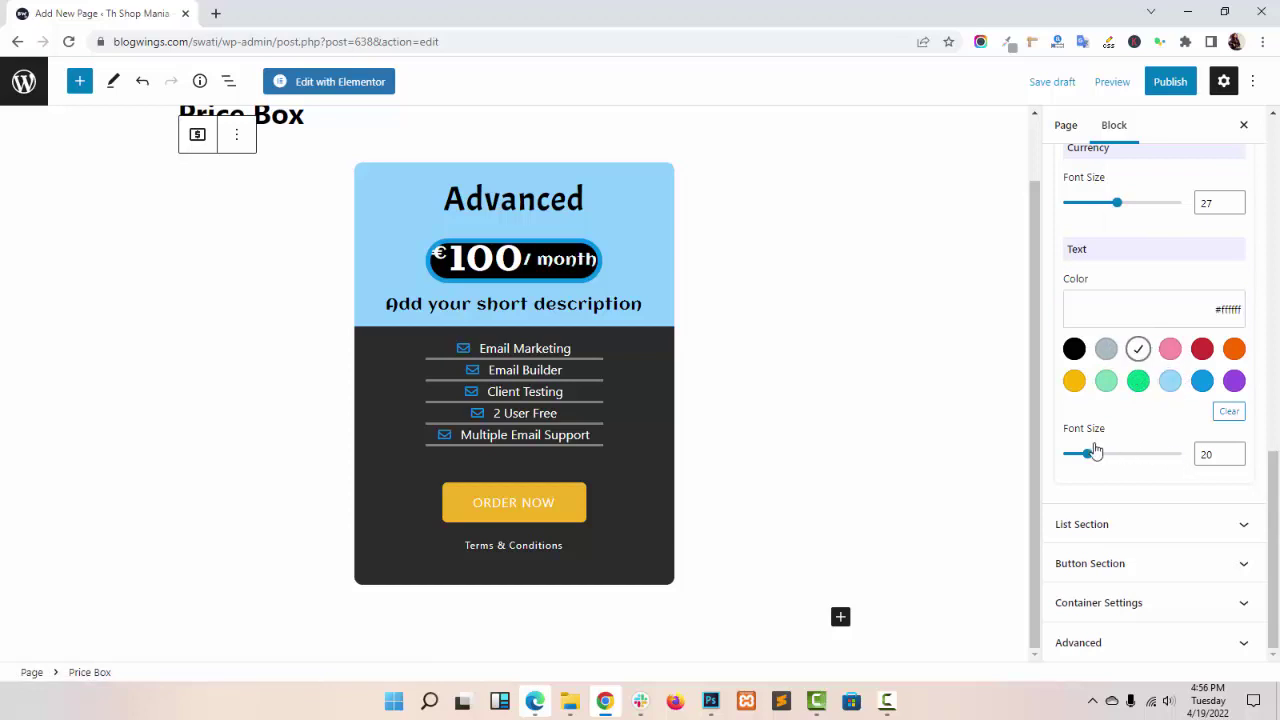
pyautogui.moveTo(1088, 453)
pyautogui.mouseDown()
pyautogui.moveTo(1103, 454)
pyautogui.moveTo(1091, 458)
pyautogui.mouseUp()
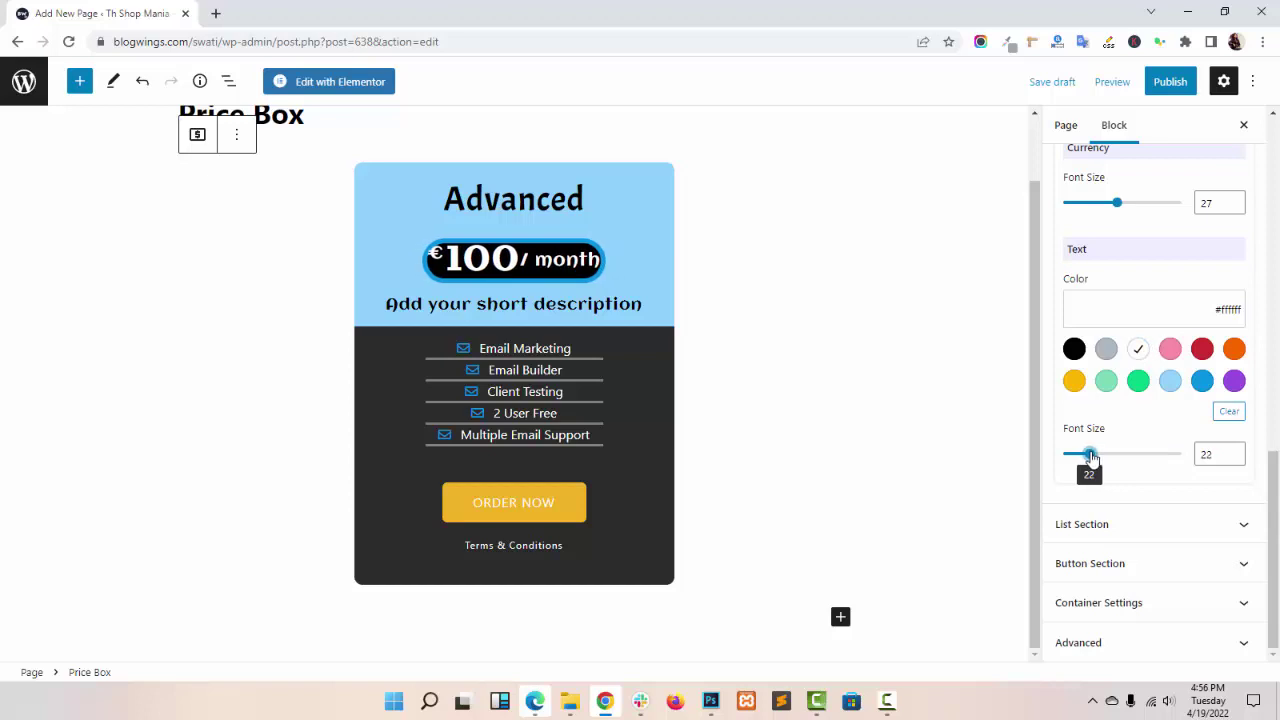
# - Reopen the price's layout settings and change the layout to Rounded
pyautogui.scroll(5, 1157, 465)
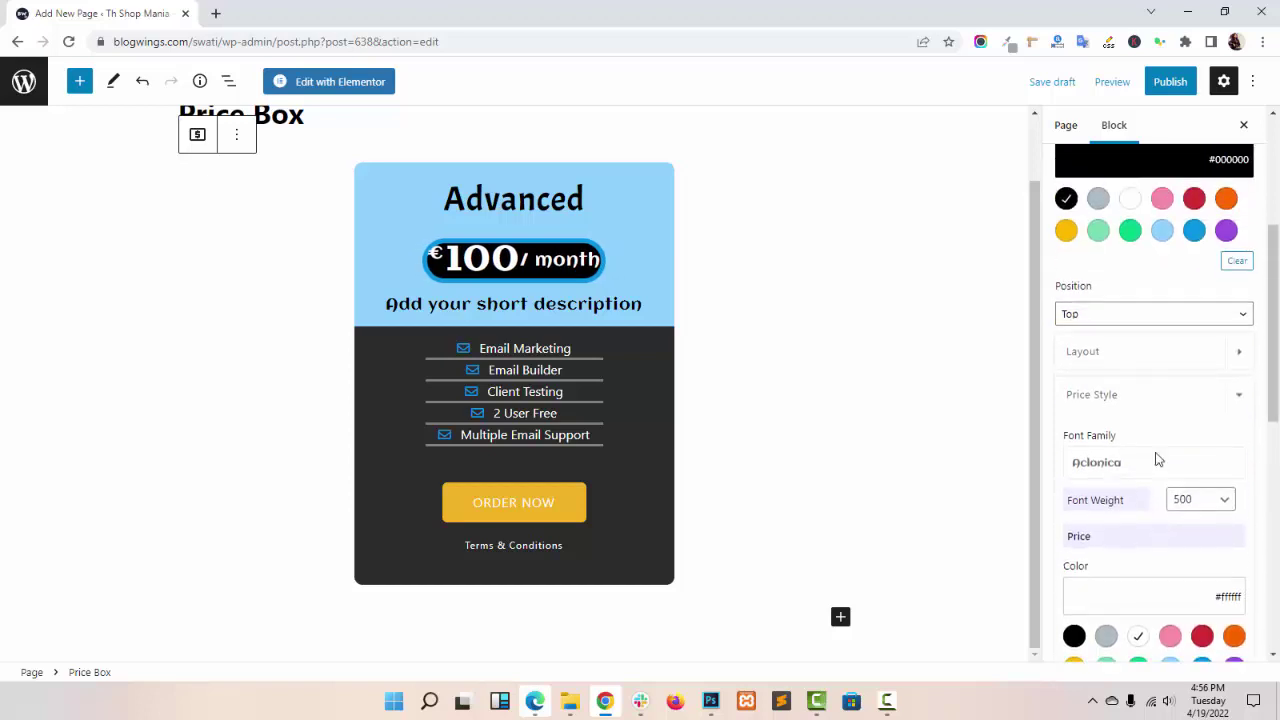
pyautogui.scroll(1, 1157, 465)
pyautogui.click(1127, 438)
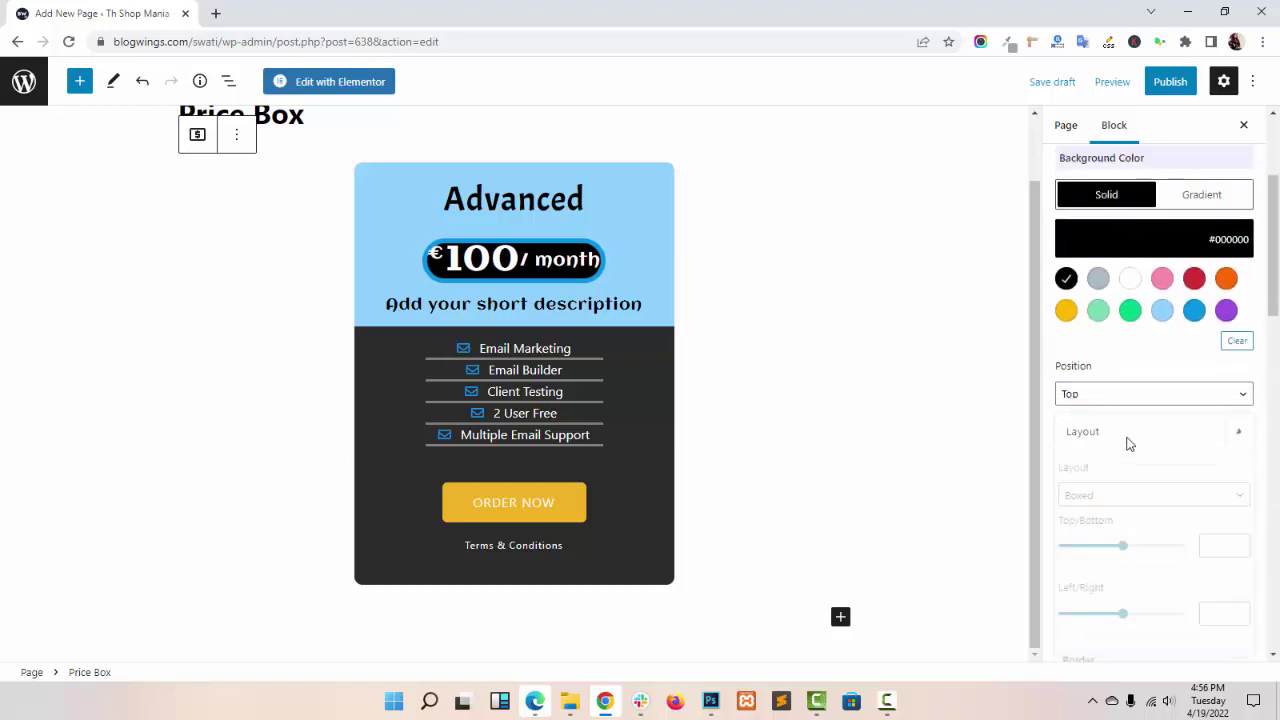
pyautogui.click(1136, 502)
pyautogui.click(1123, 548)
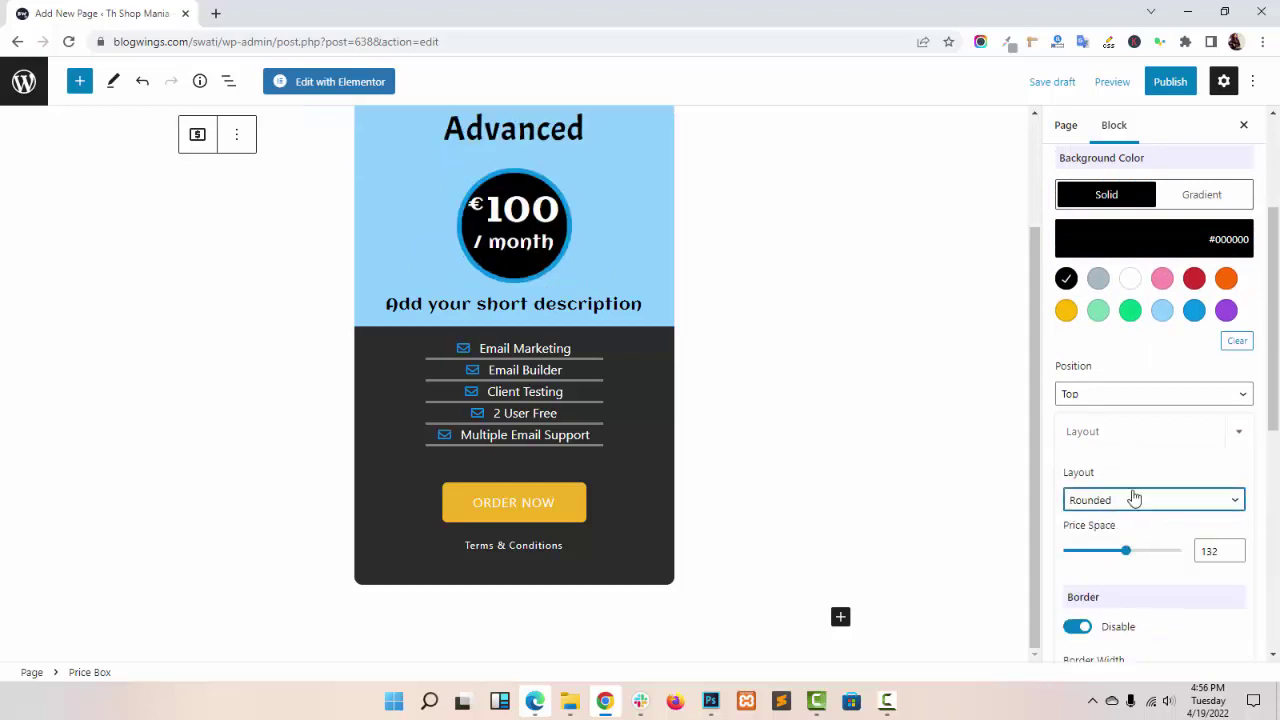
pyautogui.scroll(3, 1157, 465)
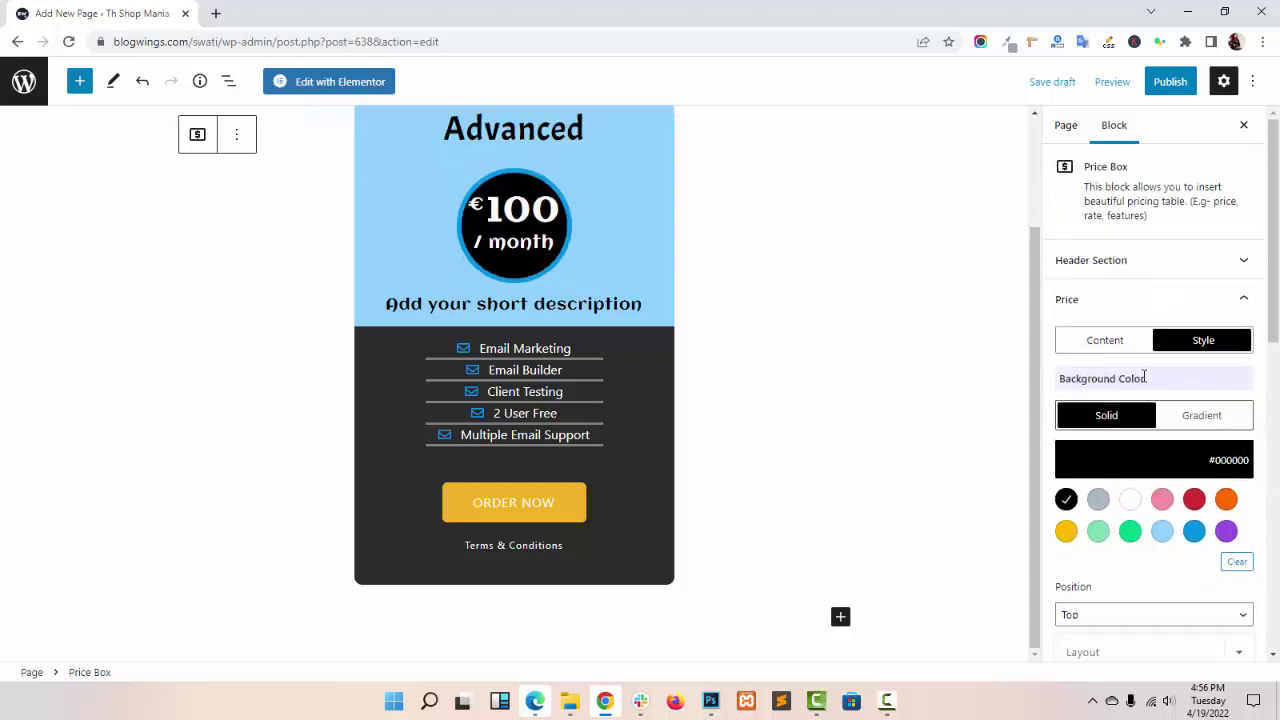
# - Open the list section's Email Marketing item, try the ambulance icon and settle on the double down-chevron icon
pyautogui.click(1140, 299)
pyautogui.click(1149, 344)
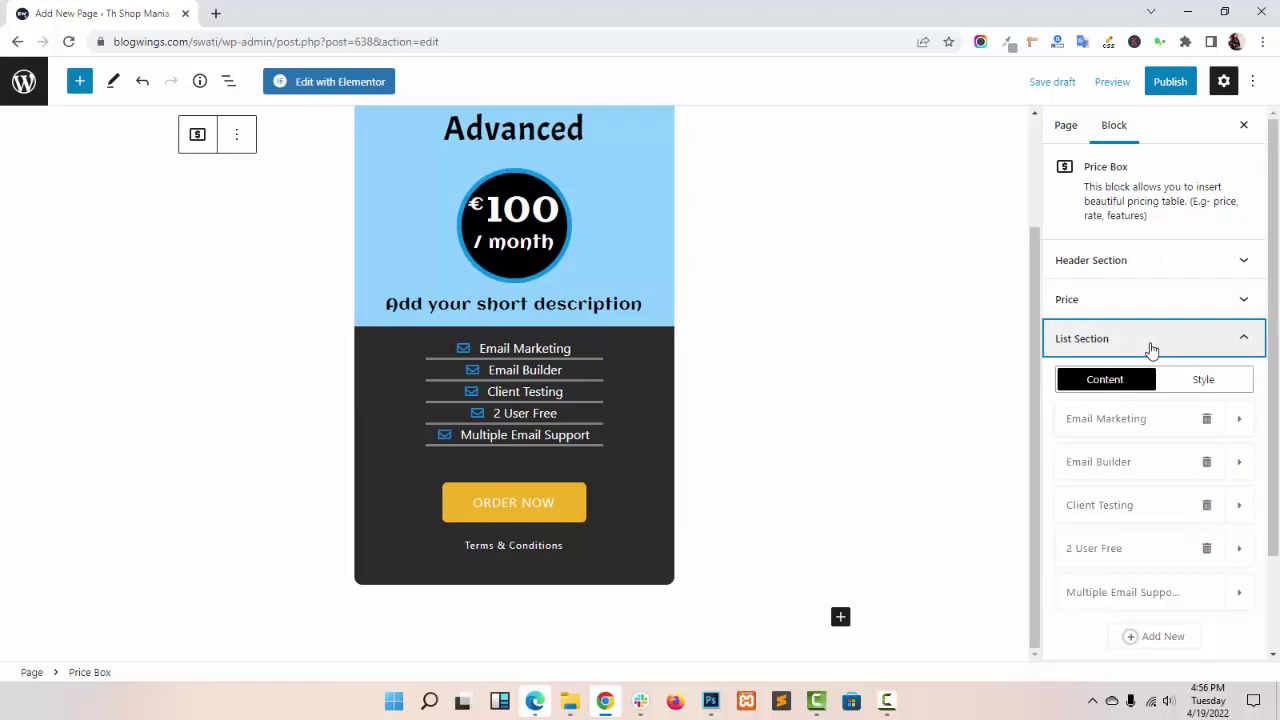
pyautogui.scroll(-2, 1151, 348)
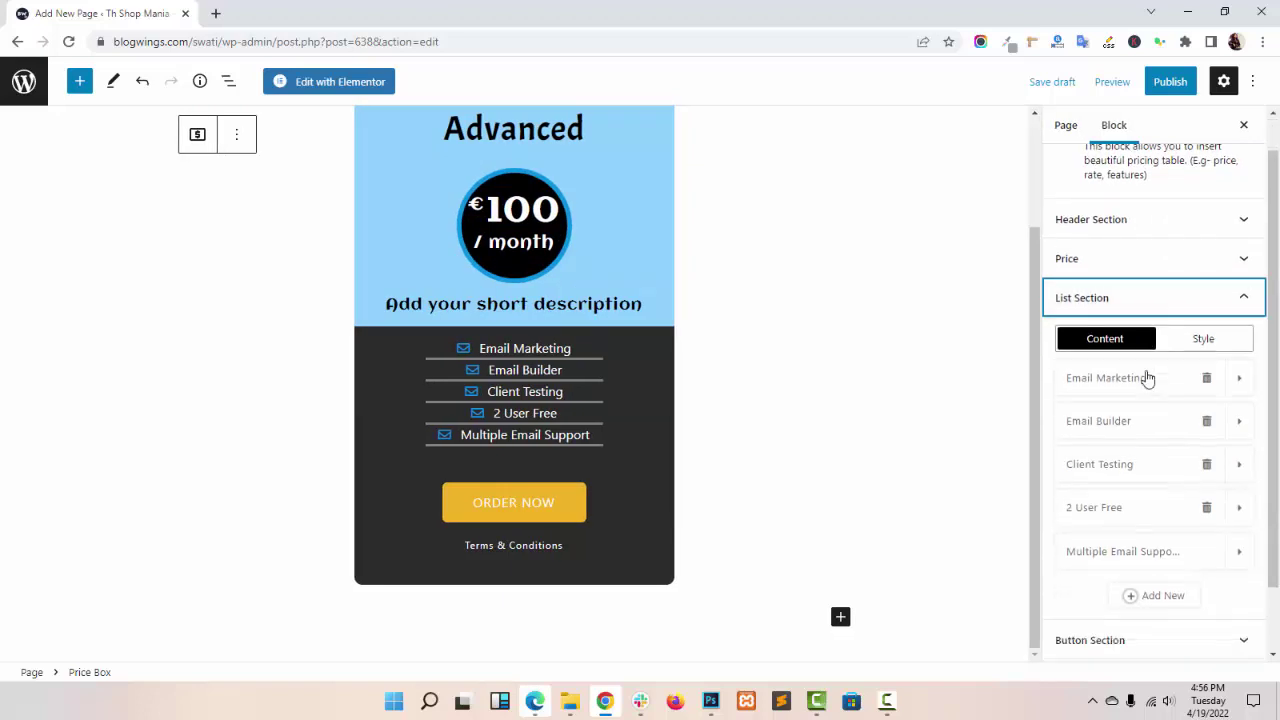
pyautogui.click(1137, 350)
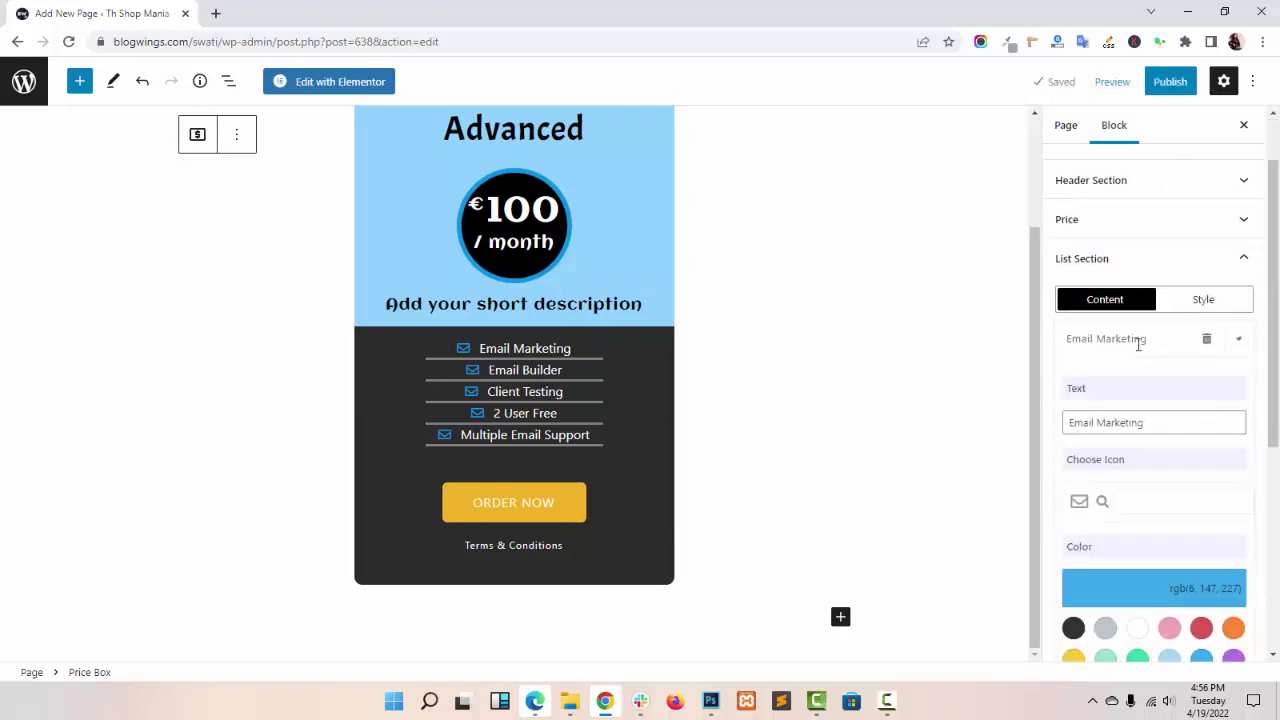
pyautogui.scroll(-3, 1137, 348)
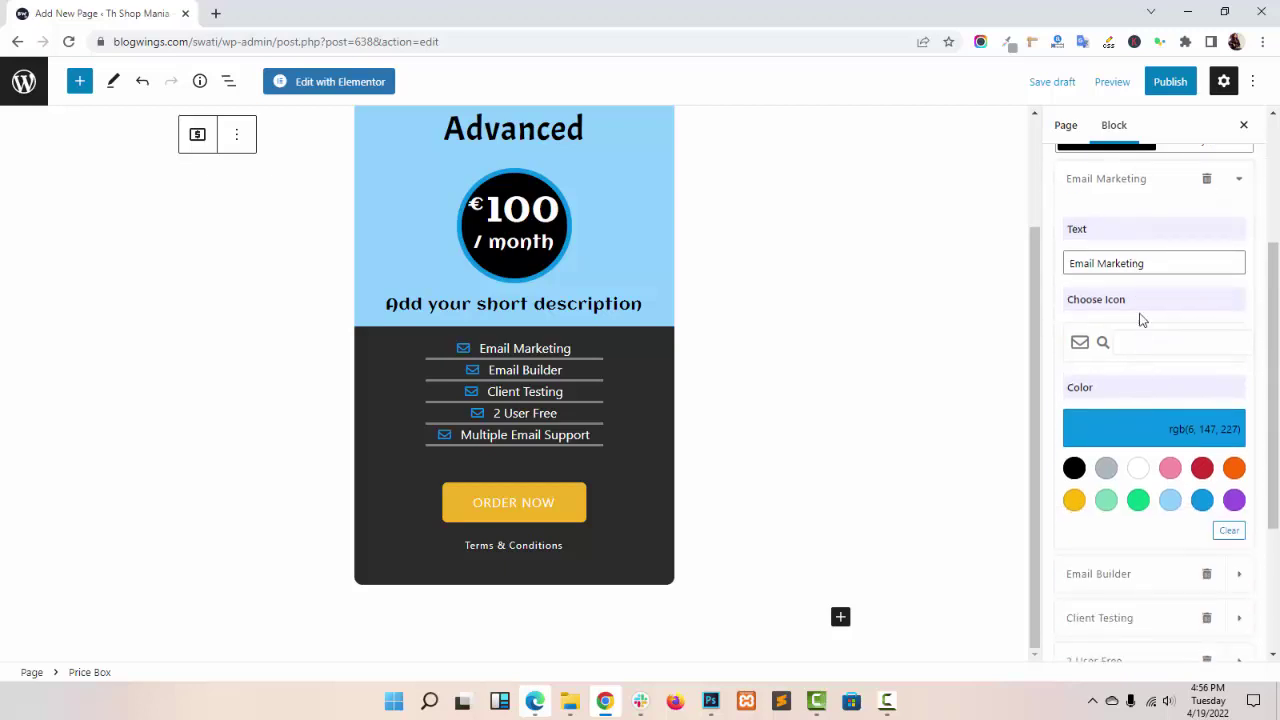
pyautogui.click(1141, 265)
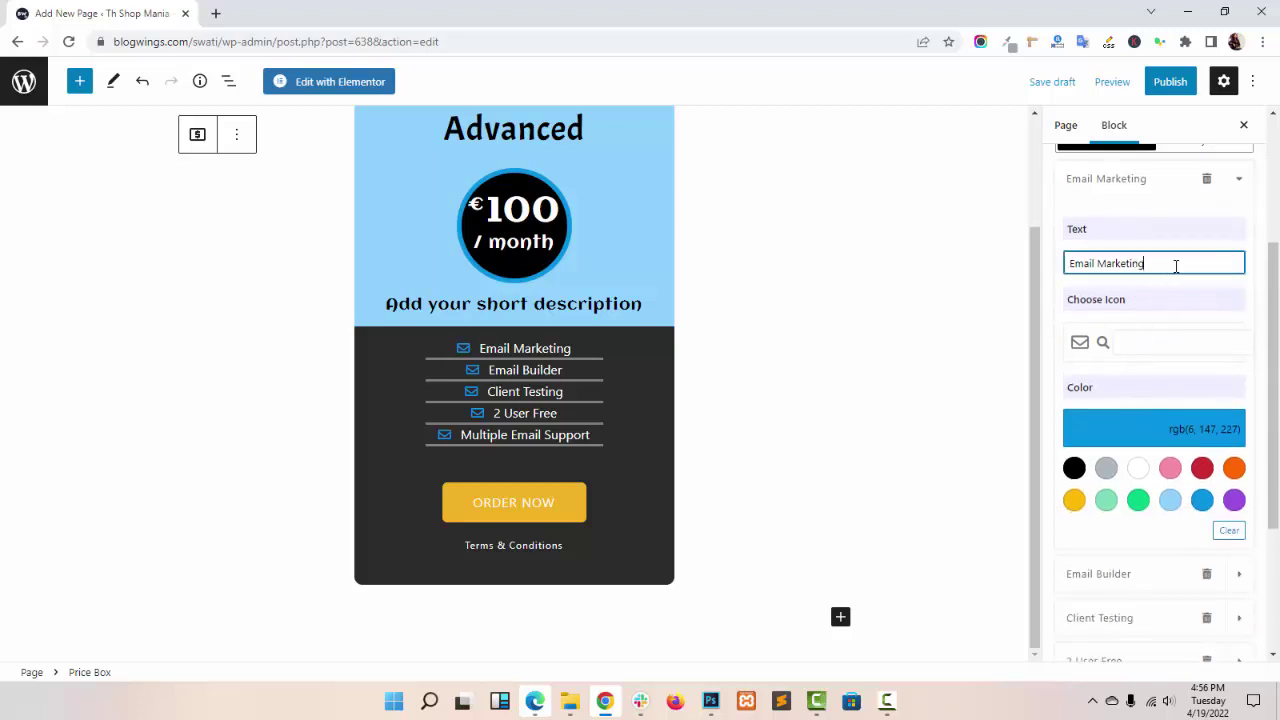
pyautogui.click(1133, 340)
pyautogui.click(1105, 343)
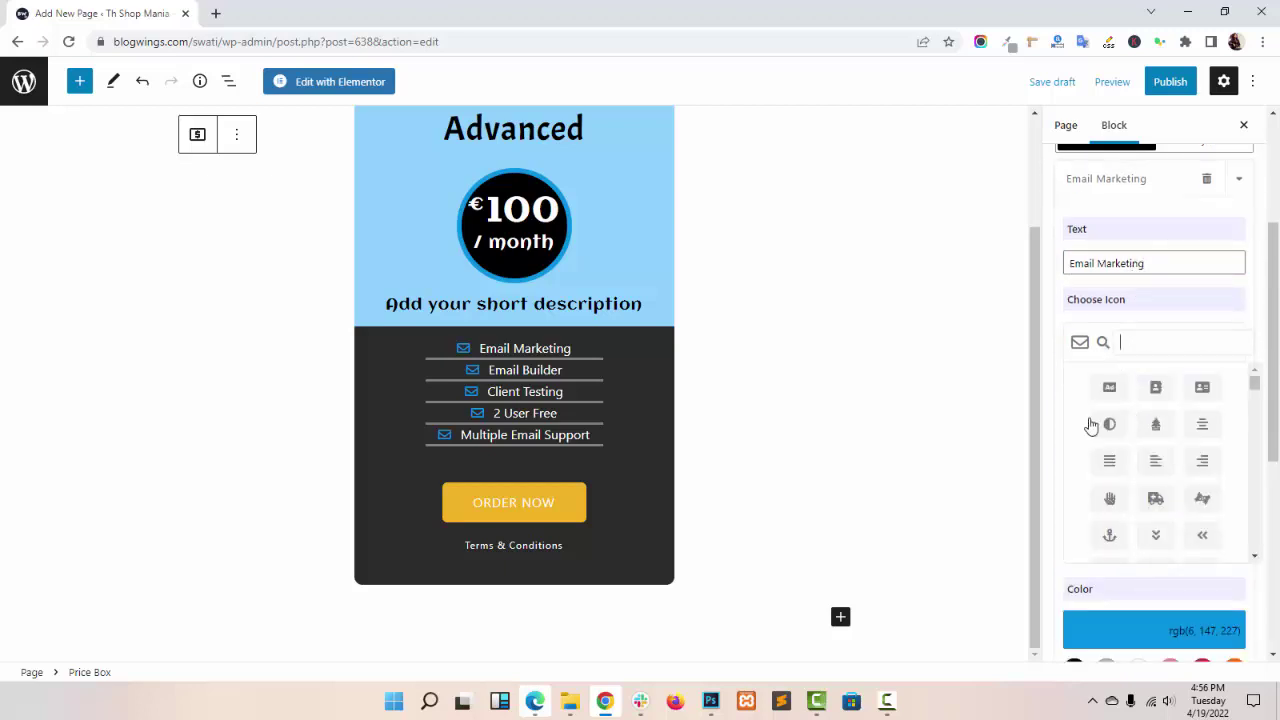
pyautogui.click(1155, 503)
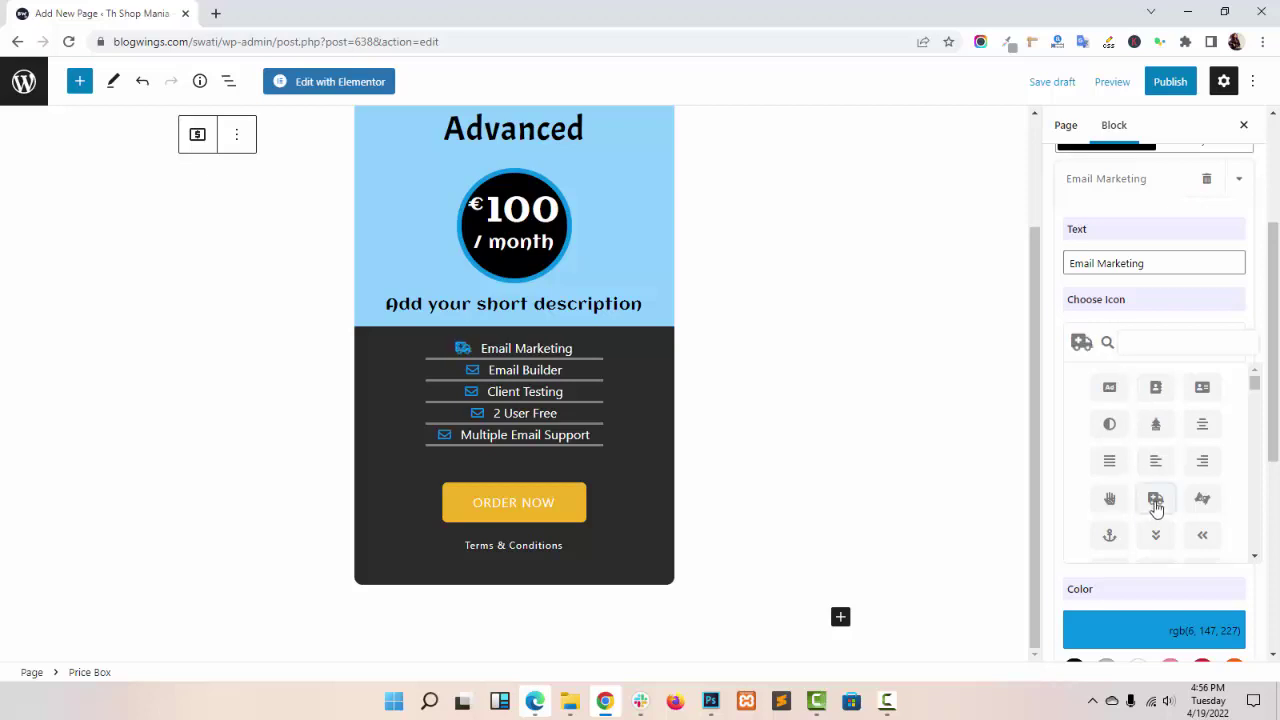
pyautogui.click(1157, 537)
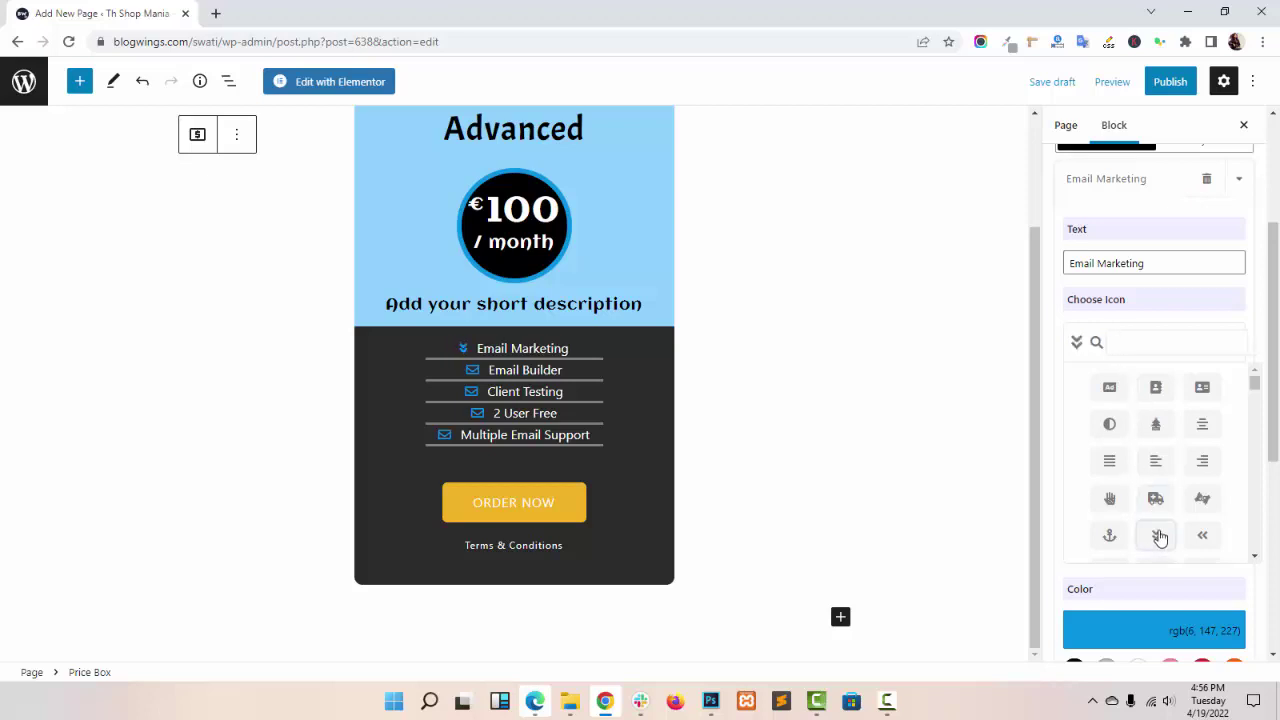
pyautogui.click(1150, 303)
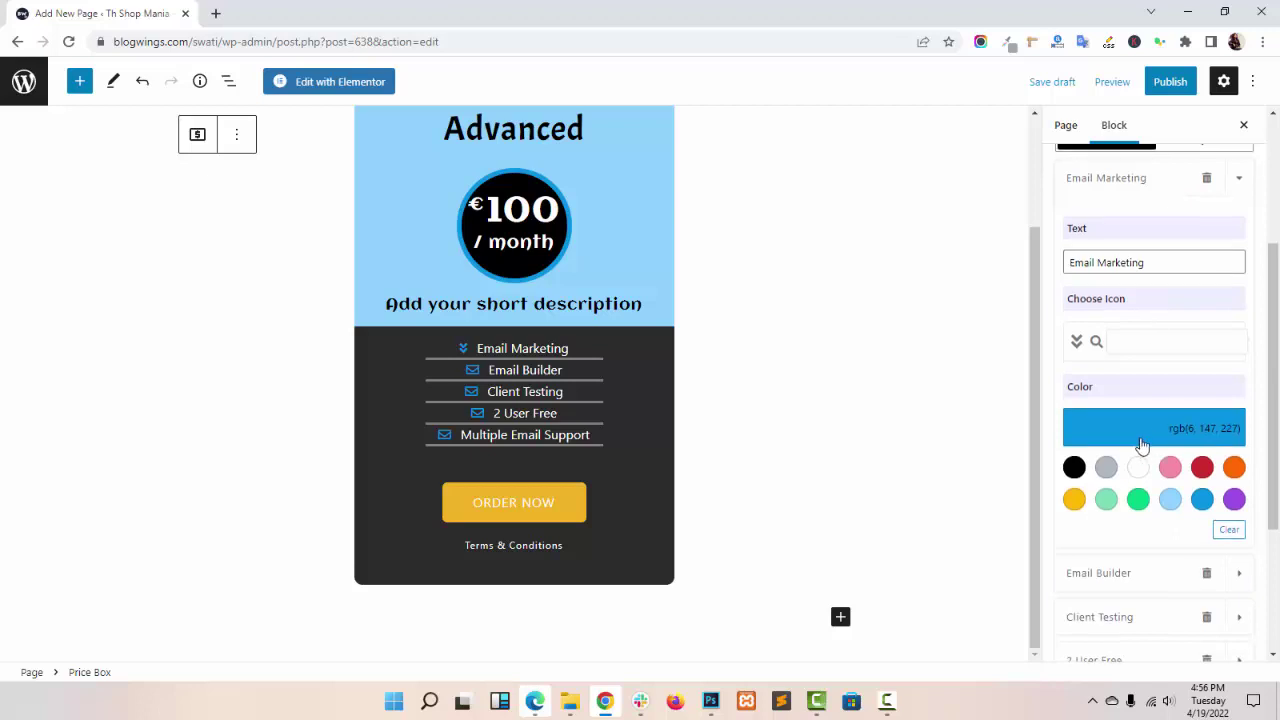
# - Try grey, black and light green for the Email Marketing item's icon and settle on white (#ffffff)
pyautogui.scroll(-3, 1140, 443)
pyautogui.click(1106, 310)
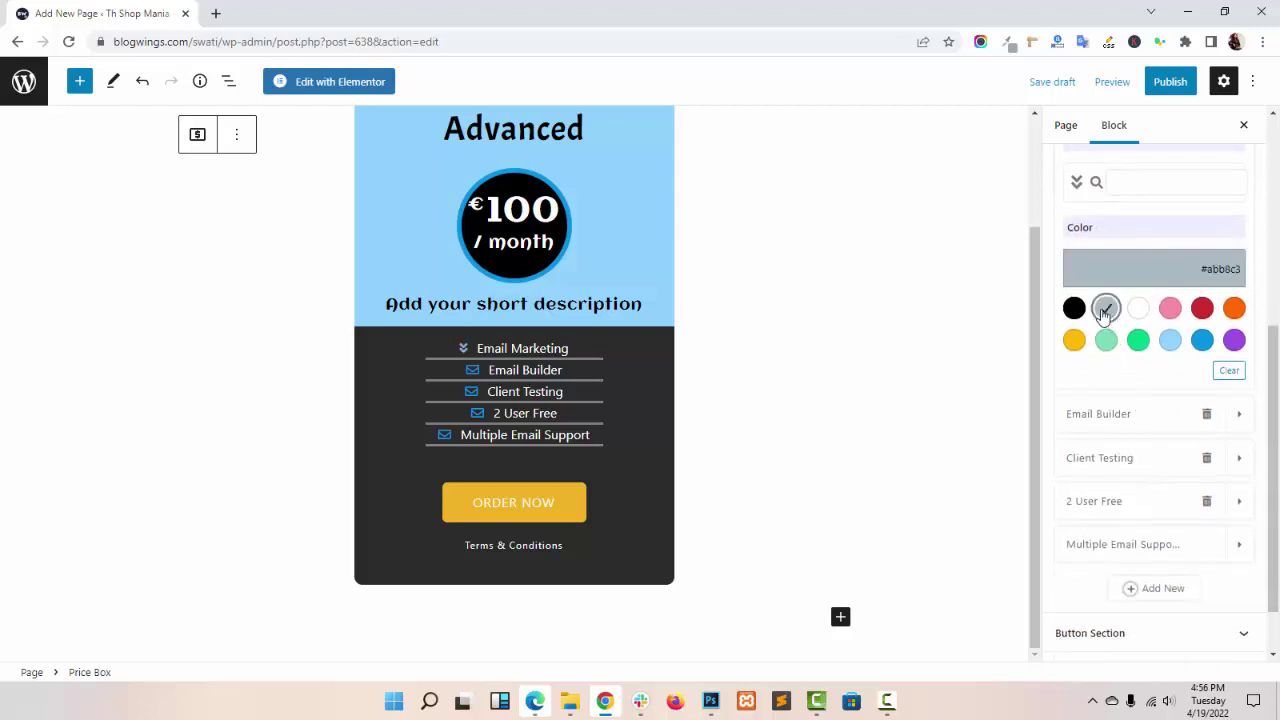
pyautogui.click(1074, 308)
pyautogui.click(1106, 340)
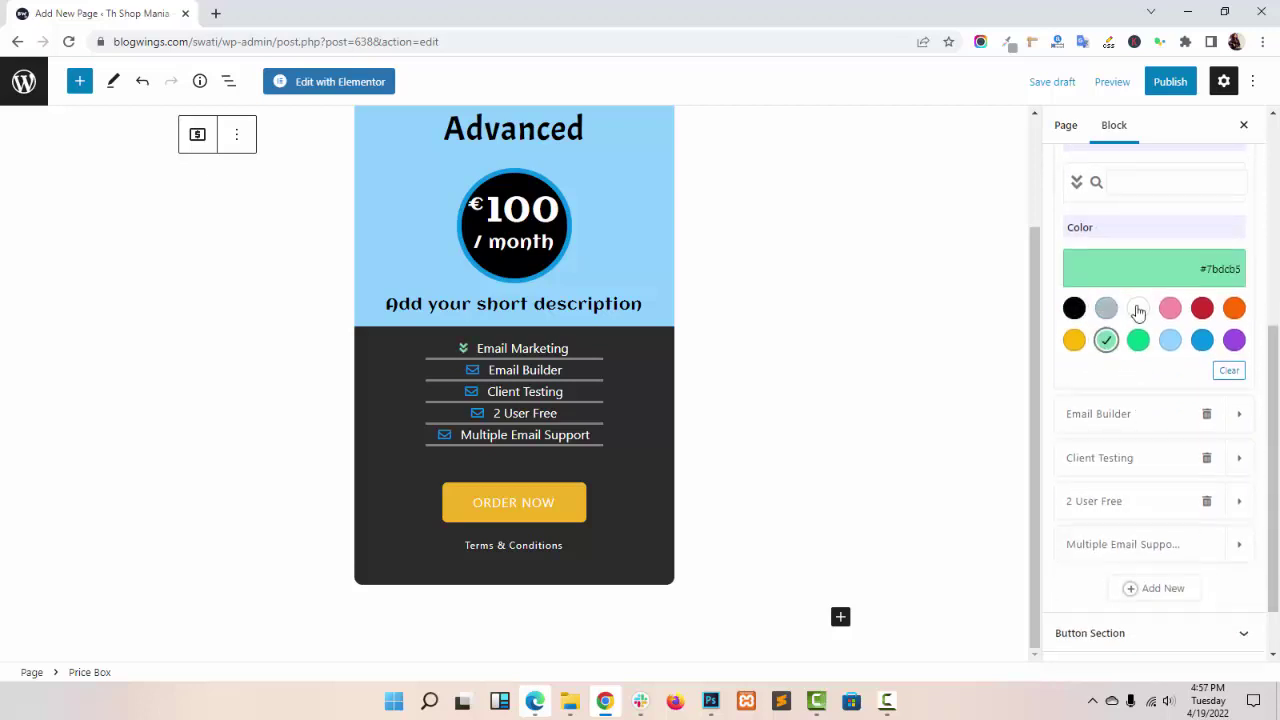
pyautogui.click(1138, 308)
# - Add a new item to the end of the feature list and open its text, icon and color settings
pyautogui.scroll(-2, 1174, 391)
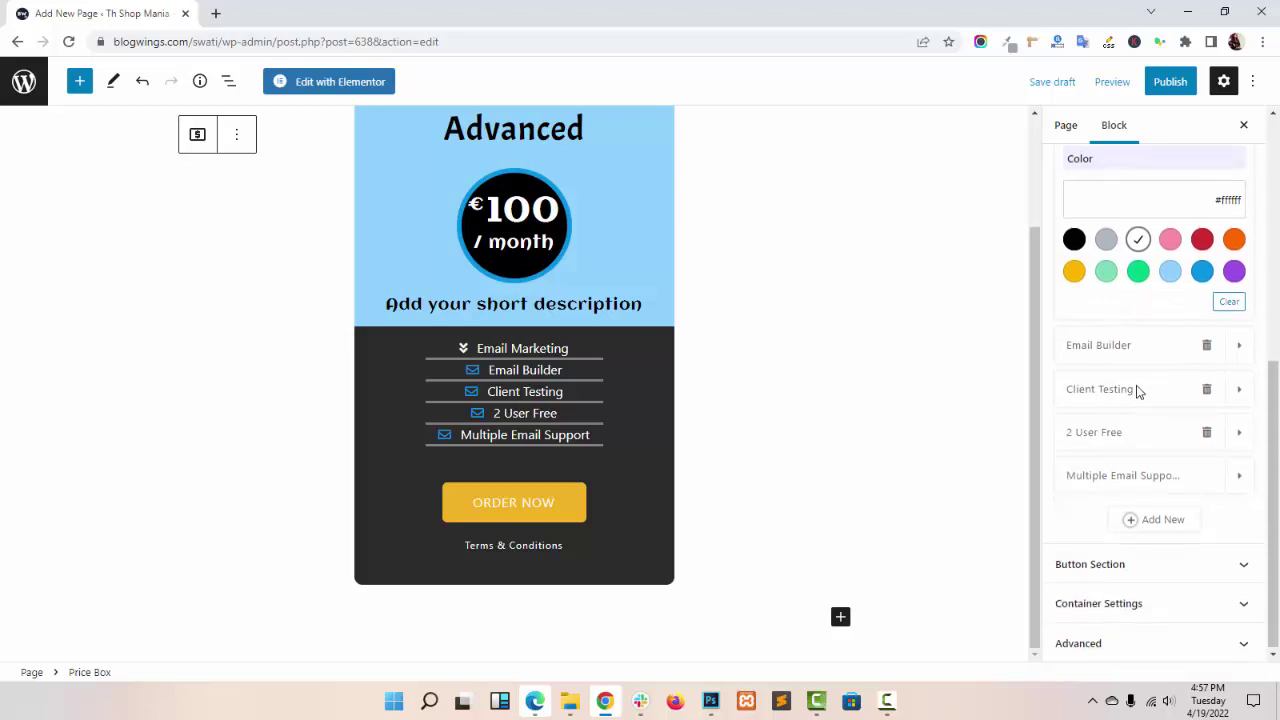
pyautogui.scroll(3, 1137, 391)
pyautogui.scroll(-3, 1137, 391)
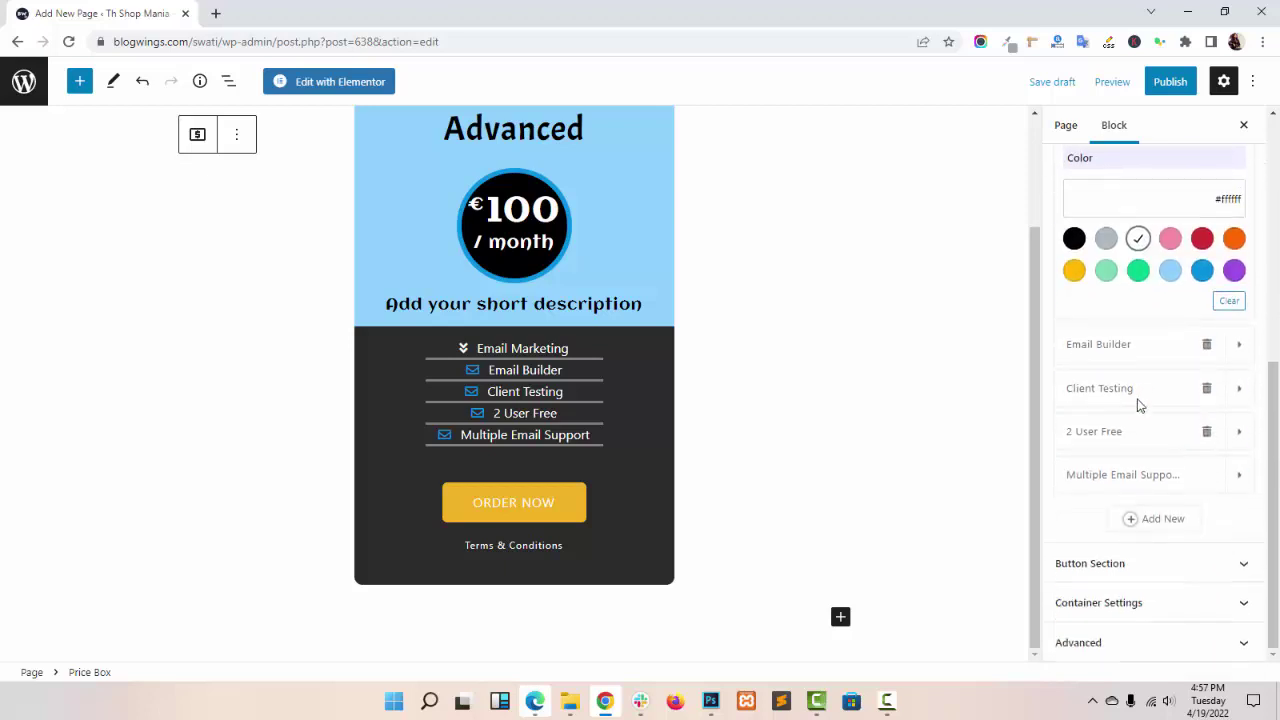
pyautogui.click(1163, 519)
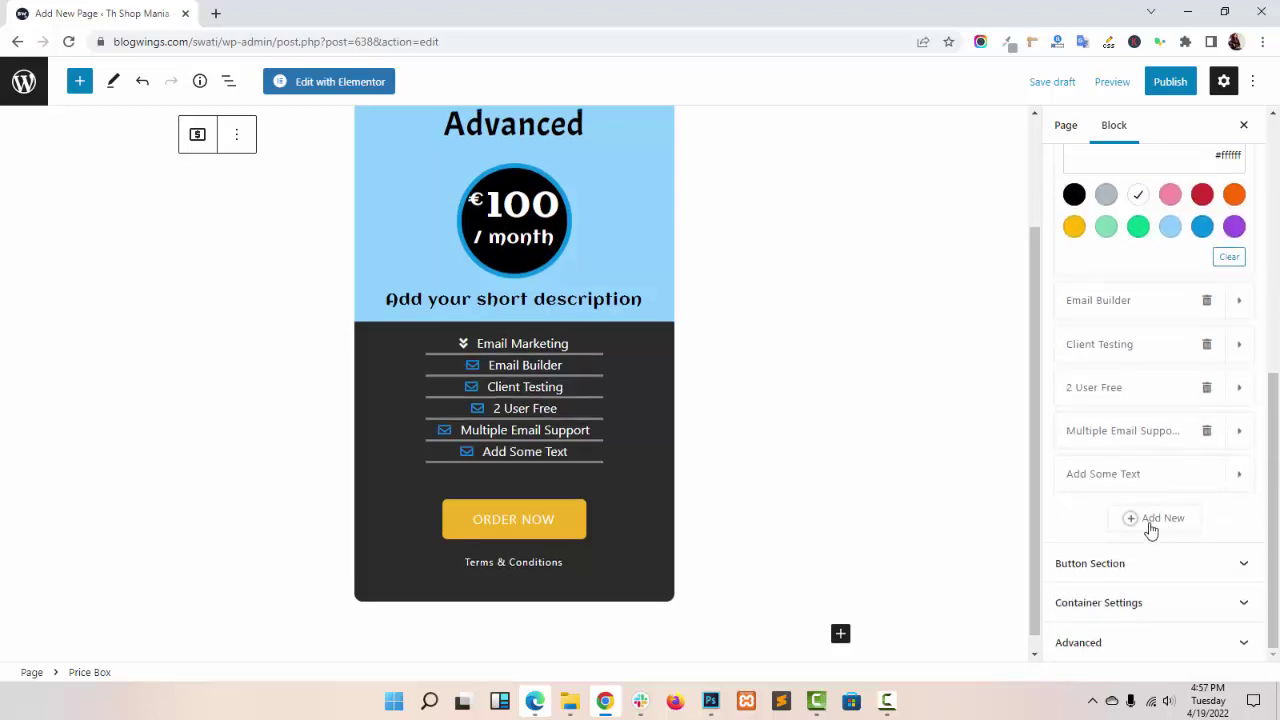
pyautogui.click(1129, 475)
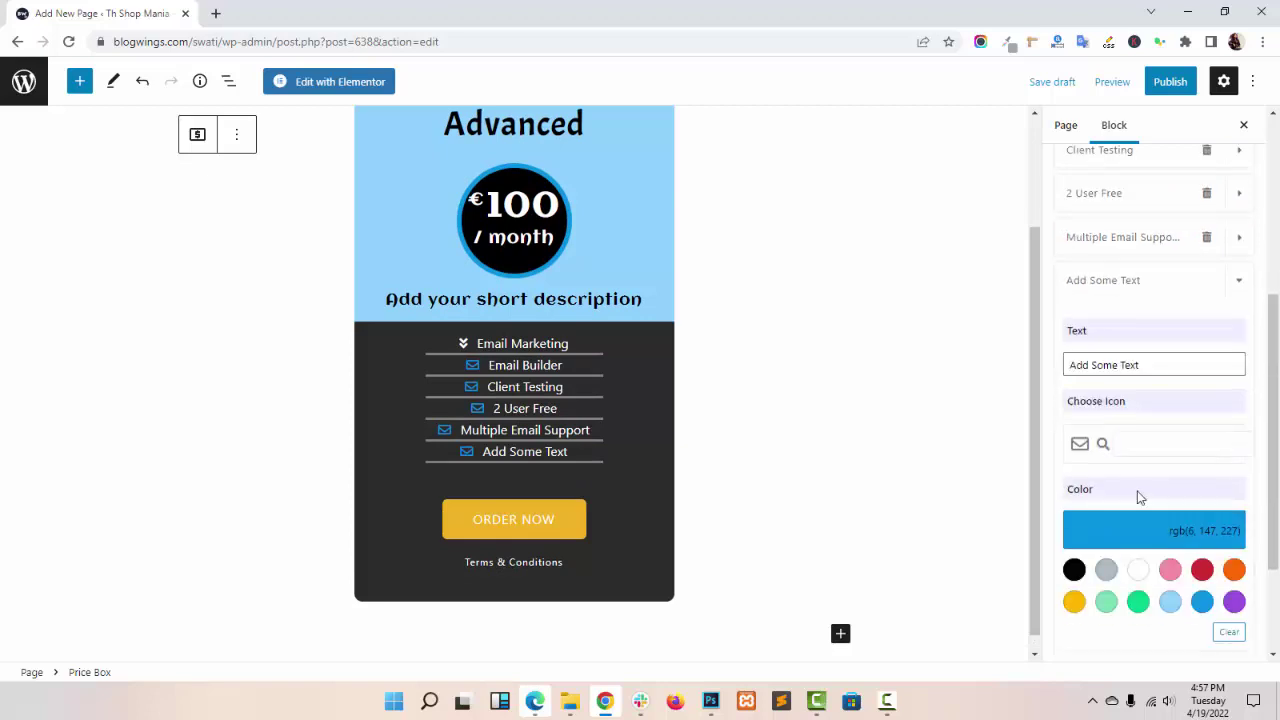
# - Examine the button section's content settings, opening the button link for editing and checking the short description field
pyautogui.click(1118, 566)
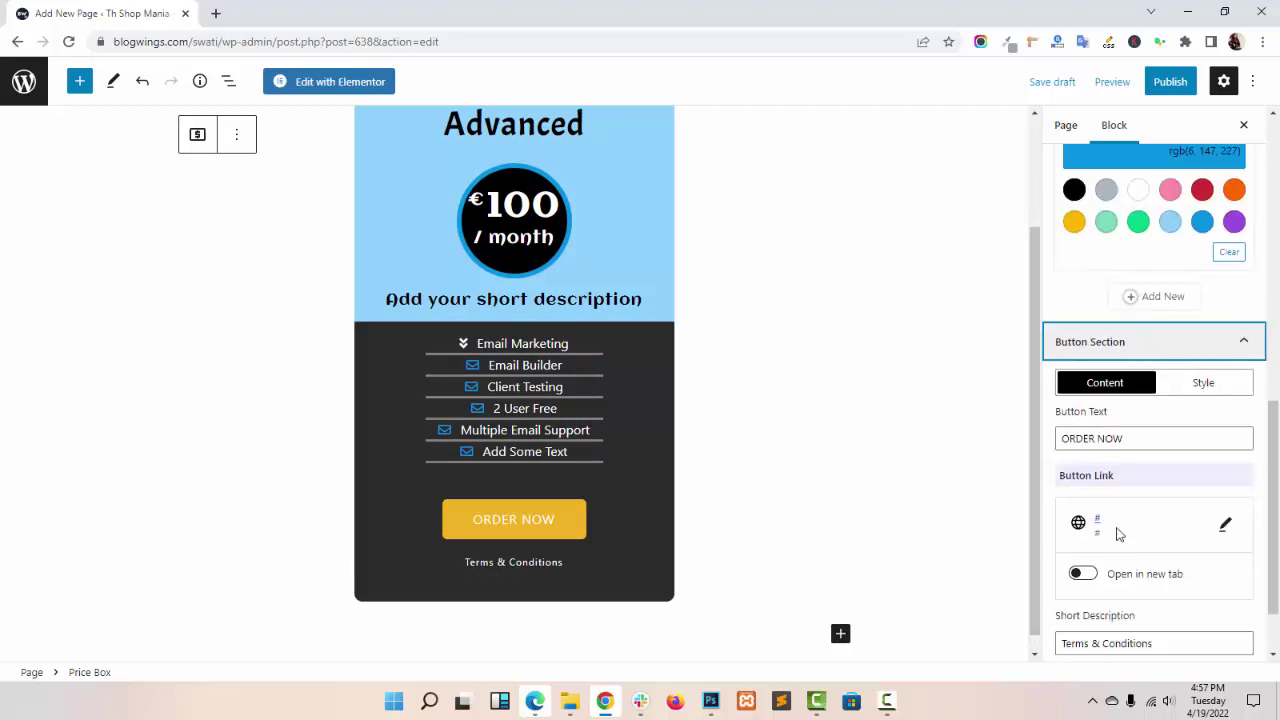
pyautogui.scroll(-1, 1190, 403)
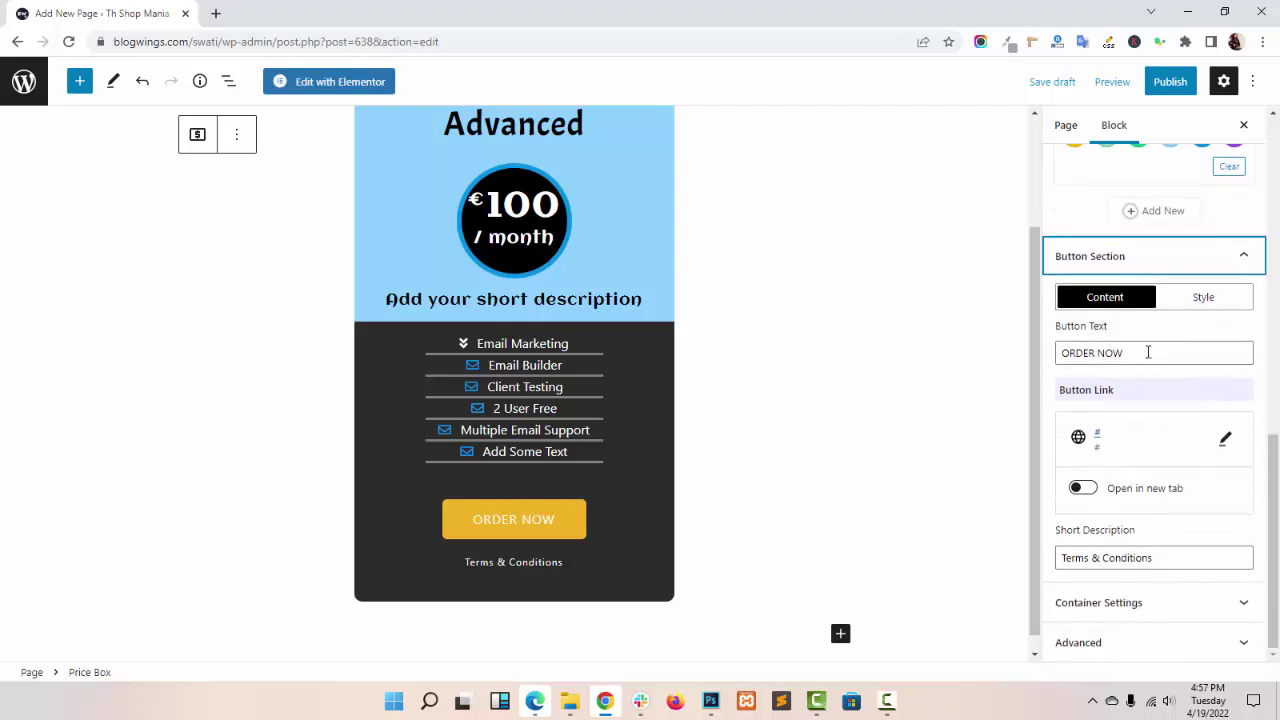
pyautogui.click(1226, 440)
pyautogui.scroll(-1, 1140, 480)
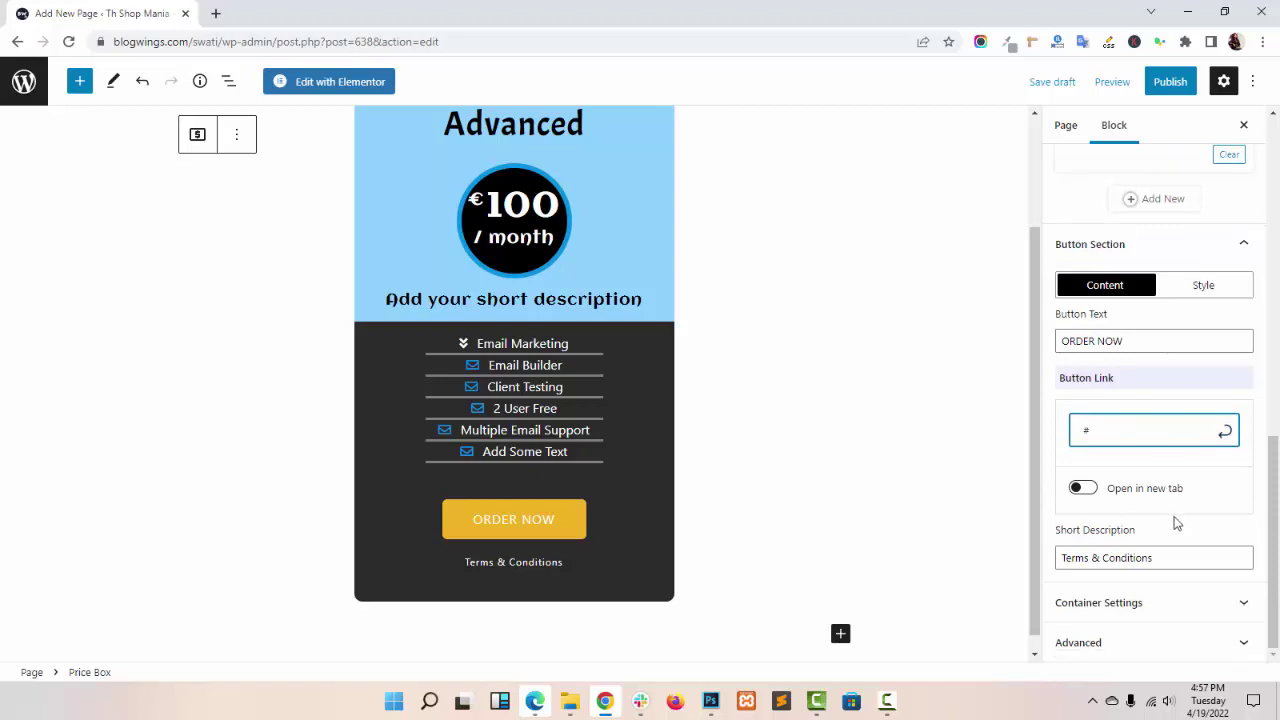
pyautogui.tripleClick(1148, 563)
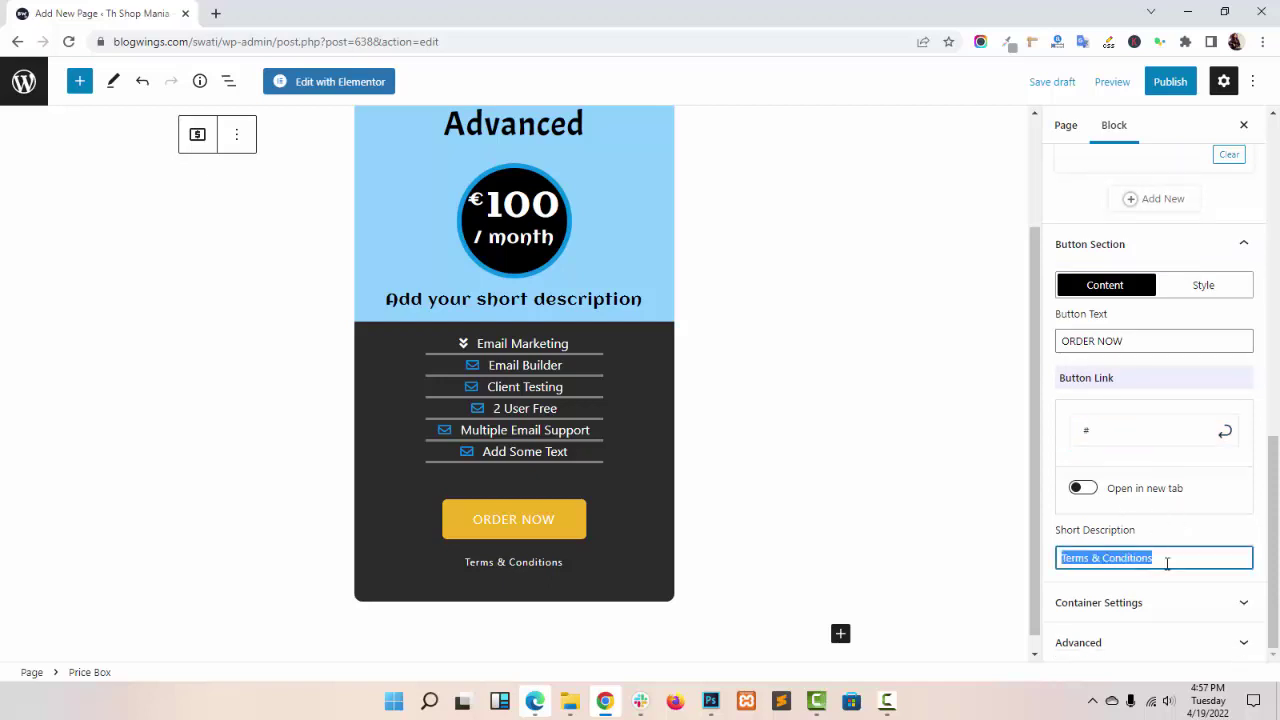
pyautogui.click(1174, 563)
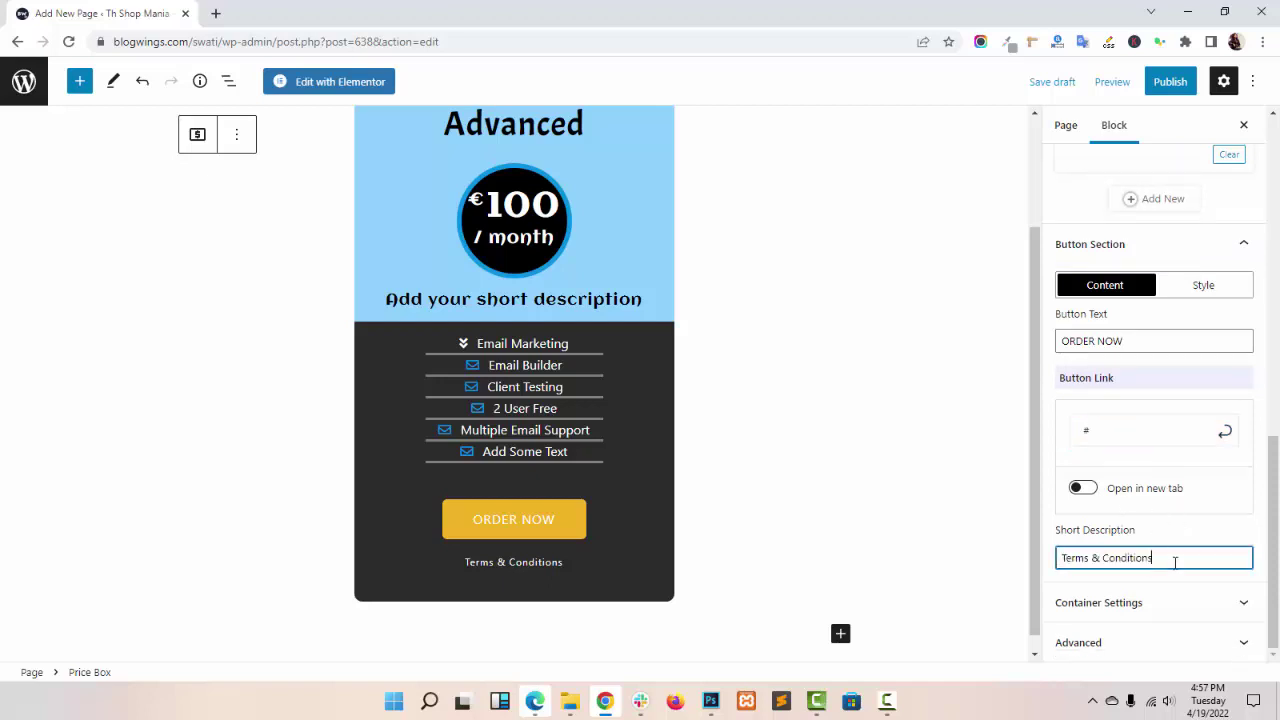
# - Set the button section's solid background color to light blue (#8ed1fc)
pyautogui.click(1197, 294)
pyautogui.scroll(-1, 1199, 360)
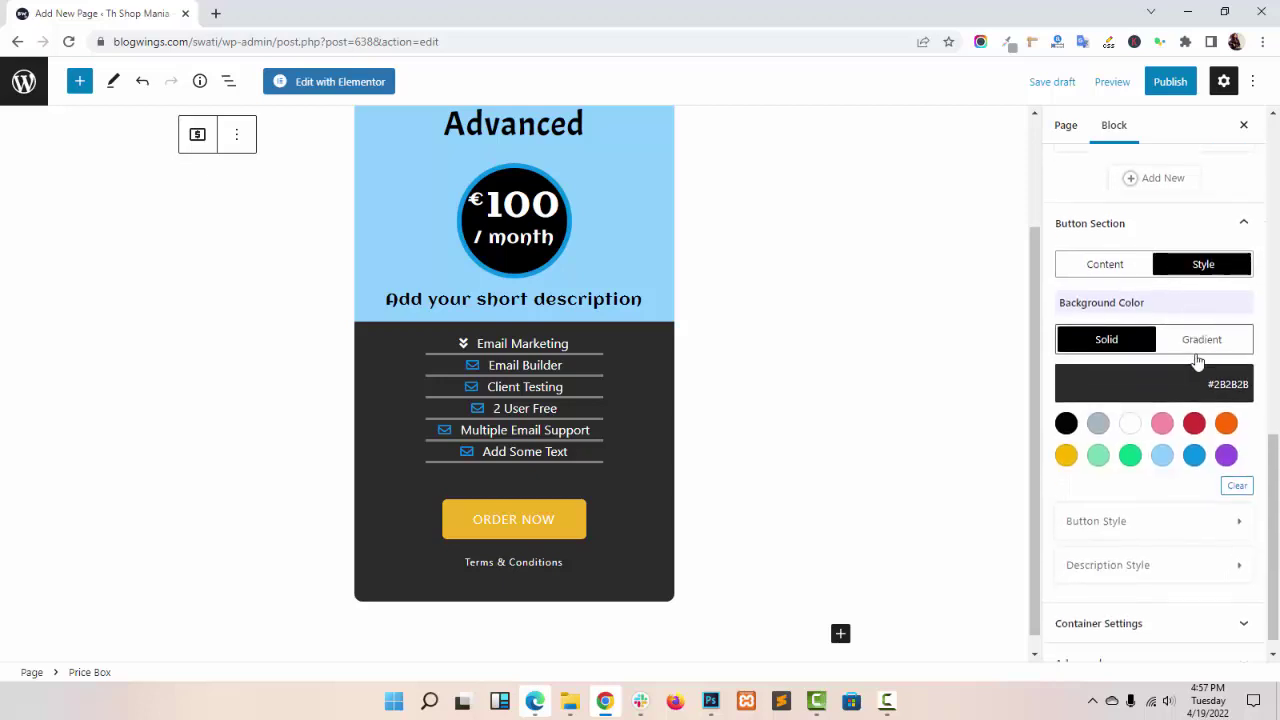
pyautogui.click(1161, 434)
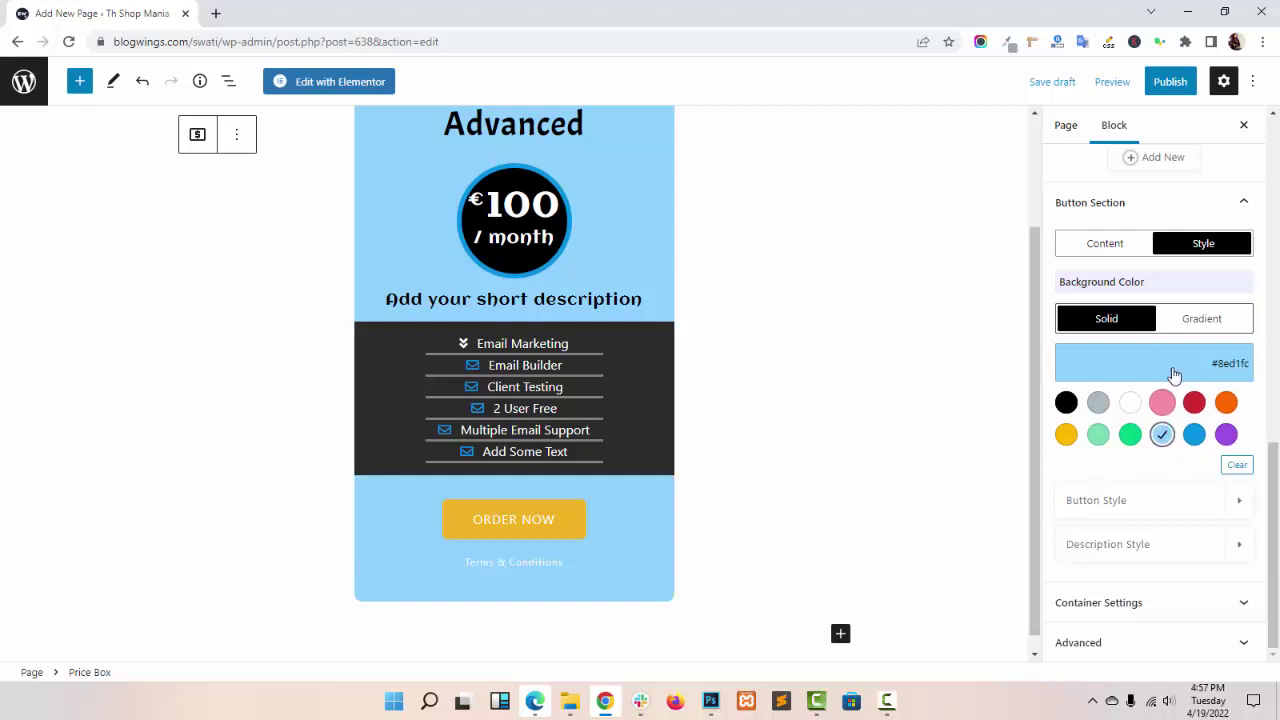
# - Set the order button's font size to 18, try grey for its text color and settle on white
pyautogui.click(1143, 501)
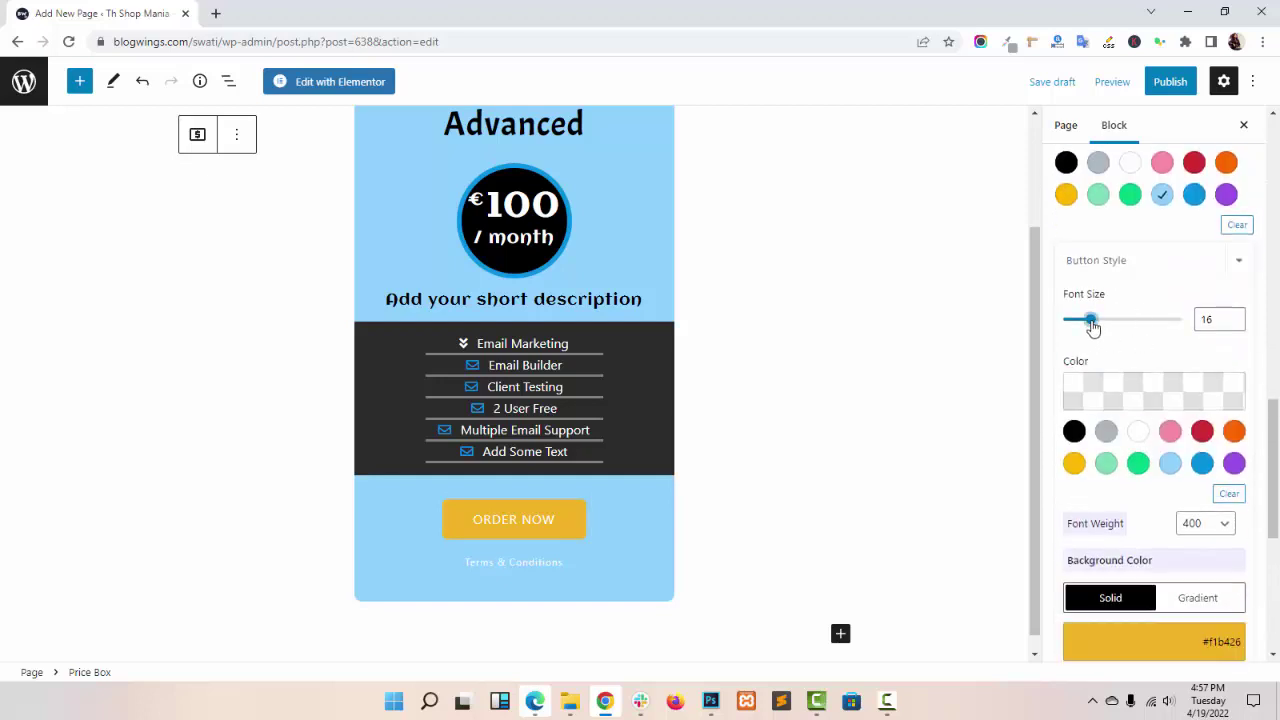
pyautogui.moveTo(1093, 326)
pyautogui.mouseDown()
pyautogui.moveTo(1109, 316)
pyautogui.moveTo(1095, 323)
pyautogui.mouseUp()
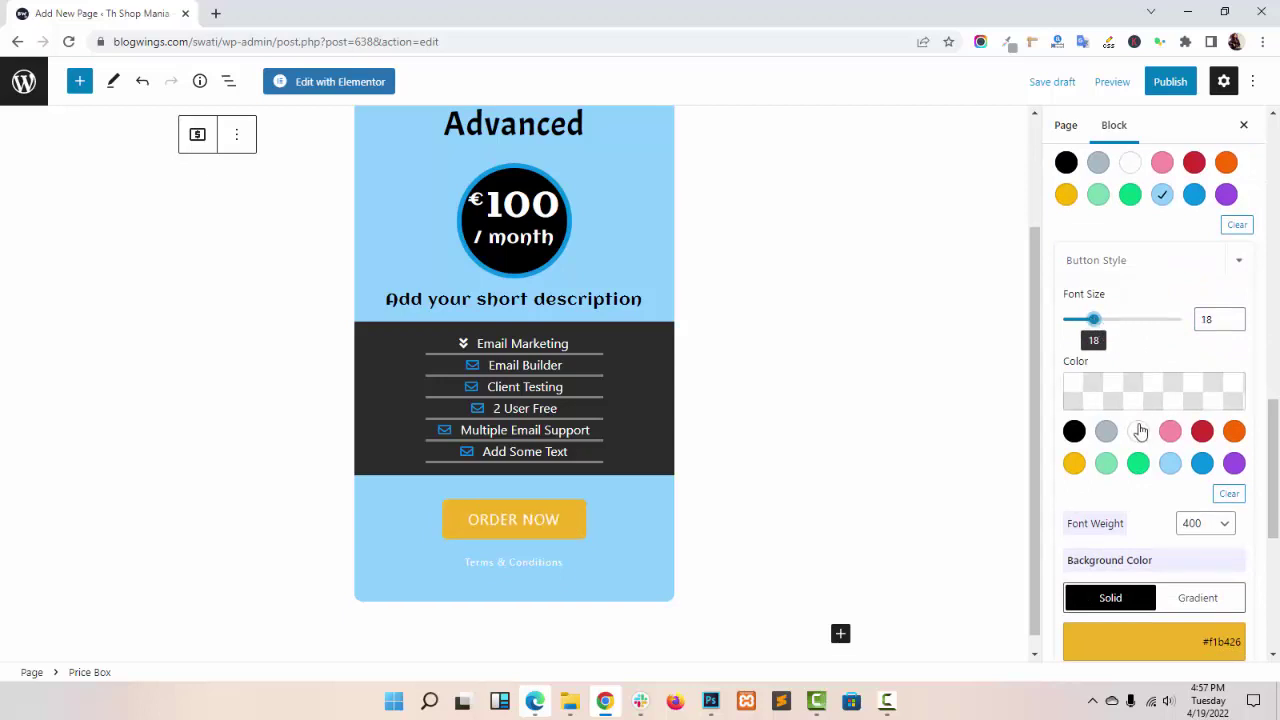
pyautogui.click(1106, 431)
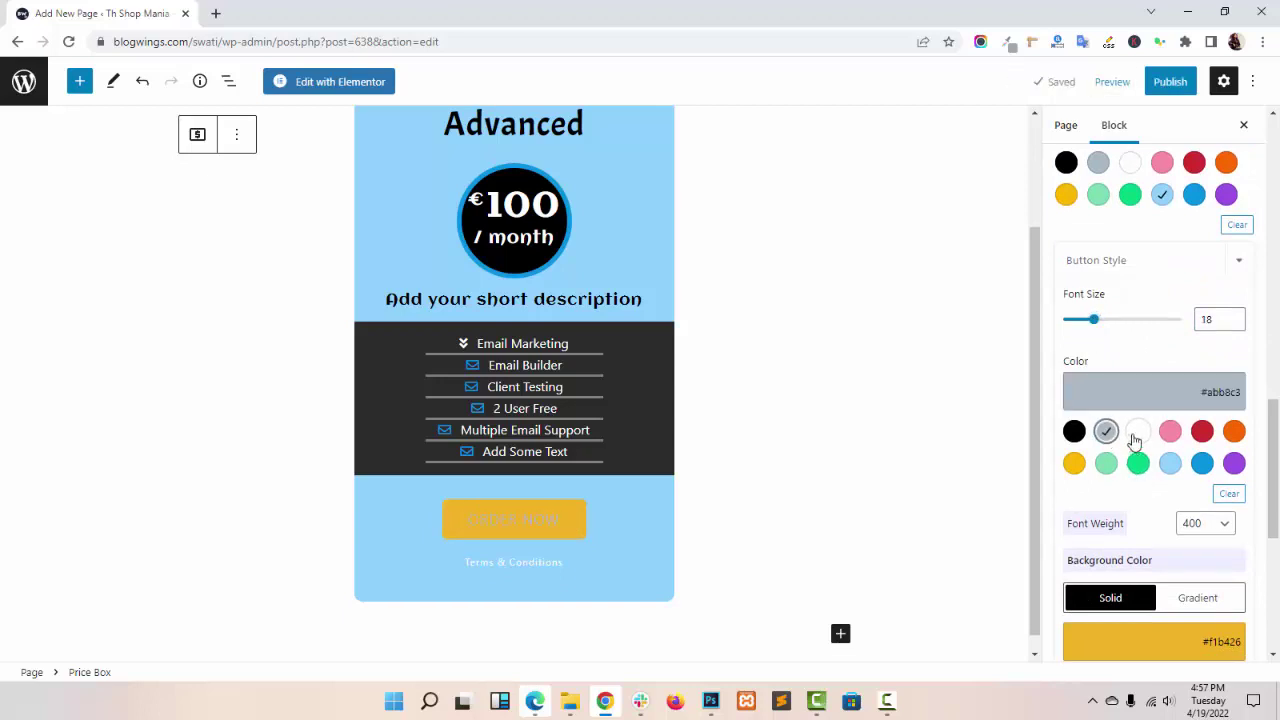
pyautogui.click(1137, 431)
# - Set the order button's background to green (#00d084), with top and bottom padding 54 and left and right padding 49
pyautogui.scroll(-3, 1160, 320)
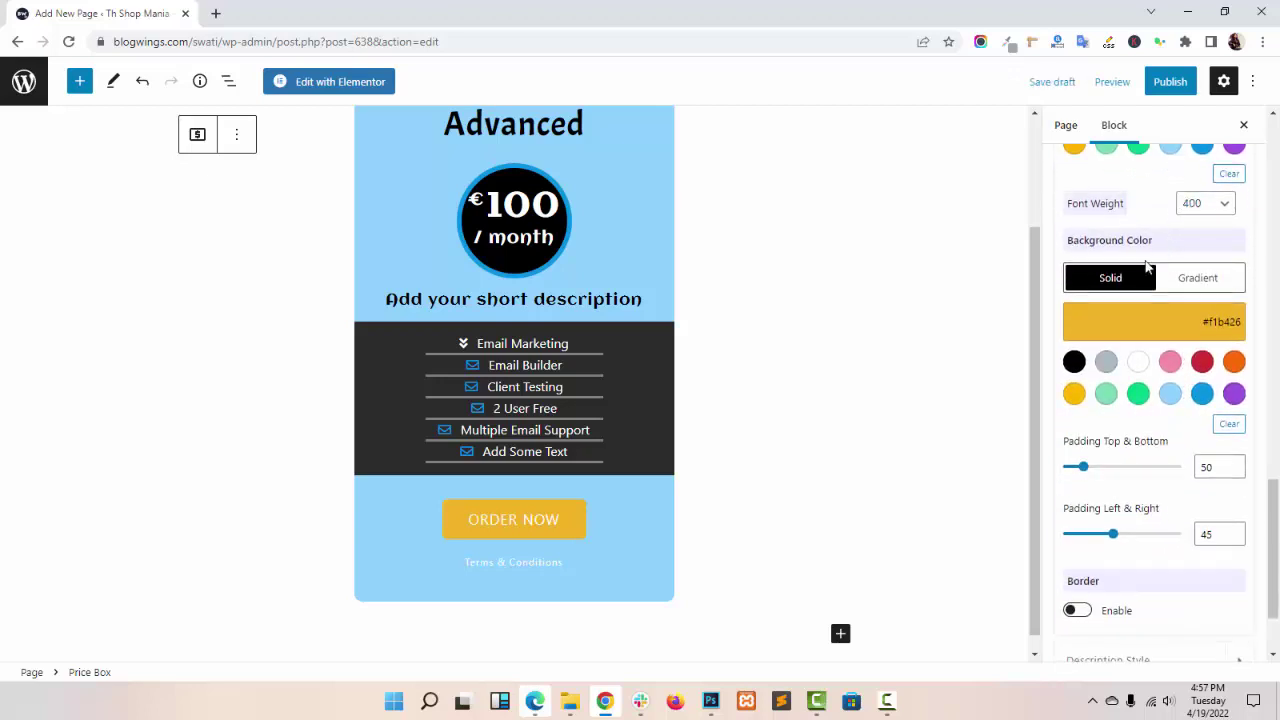
pyautogui.scroll(-1, 1166, 334)
pyautogui.click(1139, 315)
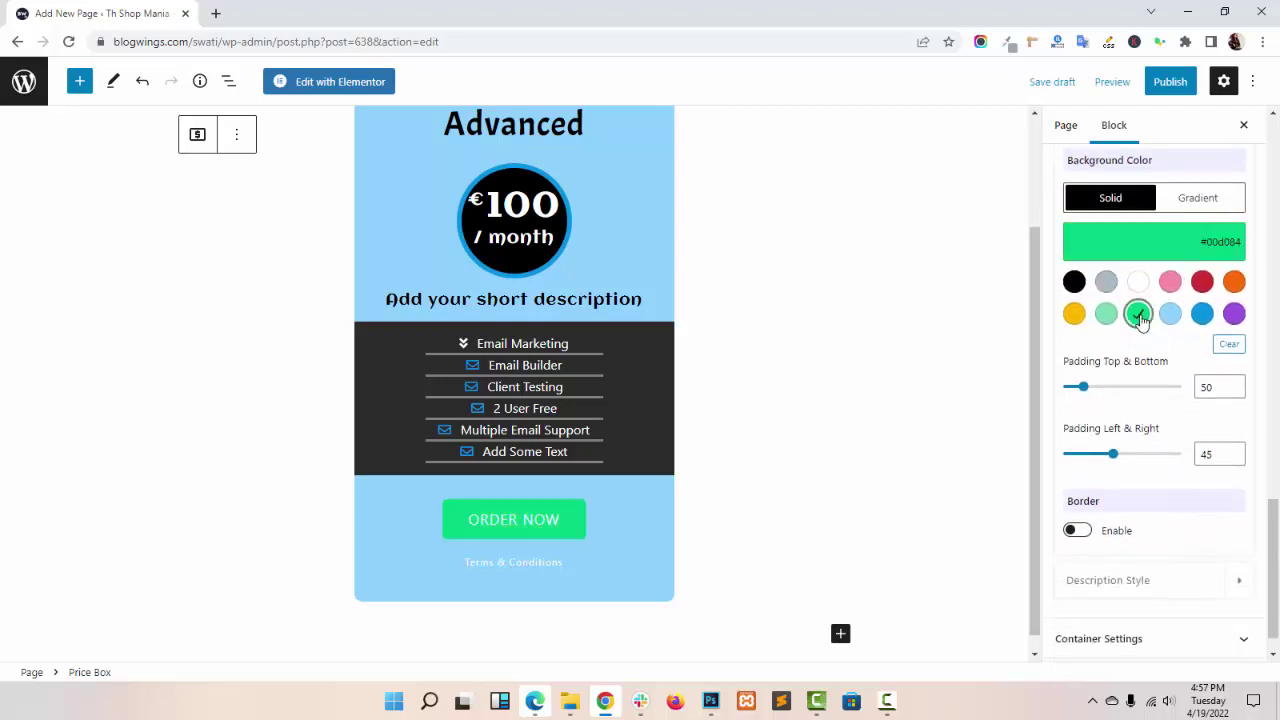
pyautogui.click(1089, 394)
pyautogui.moveTo(1086, 391); pyautogui.dragTo(1088, 393)
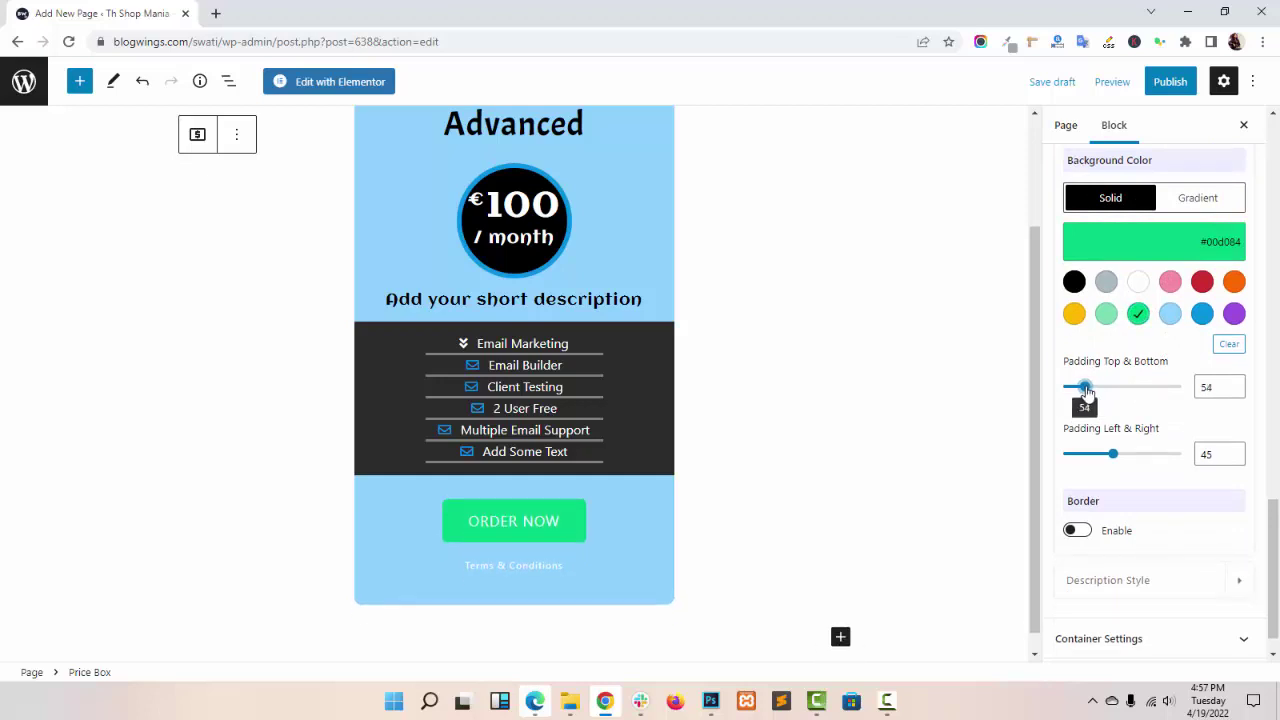
pyautogui.moveTo(1113, 454)
pyautogui.mouseDown()
pyautogui.moveTo(1095, 457)
pyautogui.moveTo(1120, 456)
pyautogui.mouseUp()
# - Try enabling the order button's border and switch it off again
pyautogui.scroll(-1, 1118, 456)
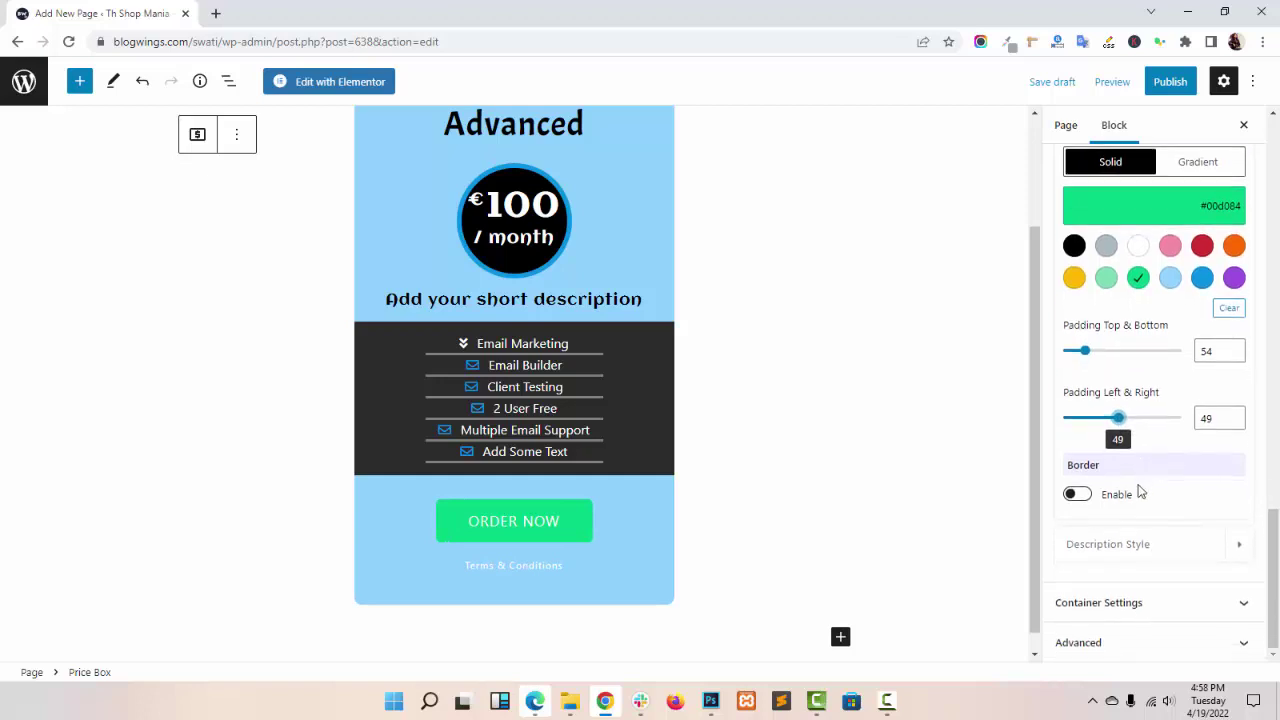
pyautogui.click(1077, 494)
pyautogui.click(1077, 498)
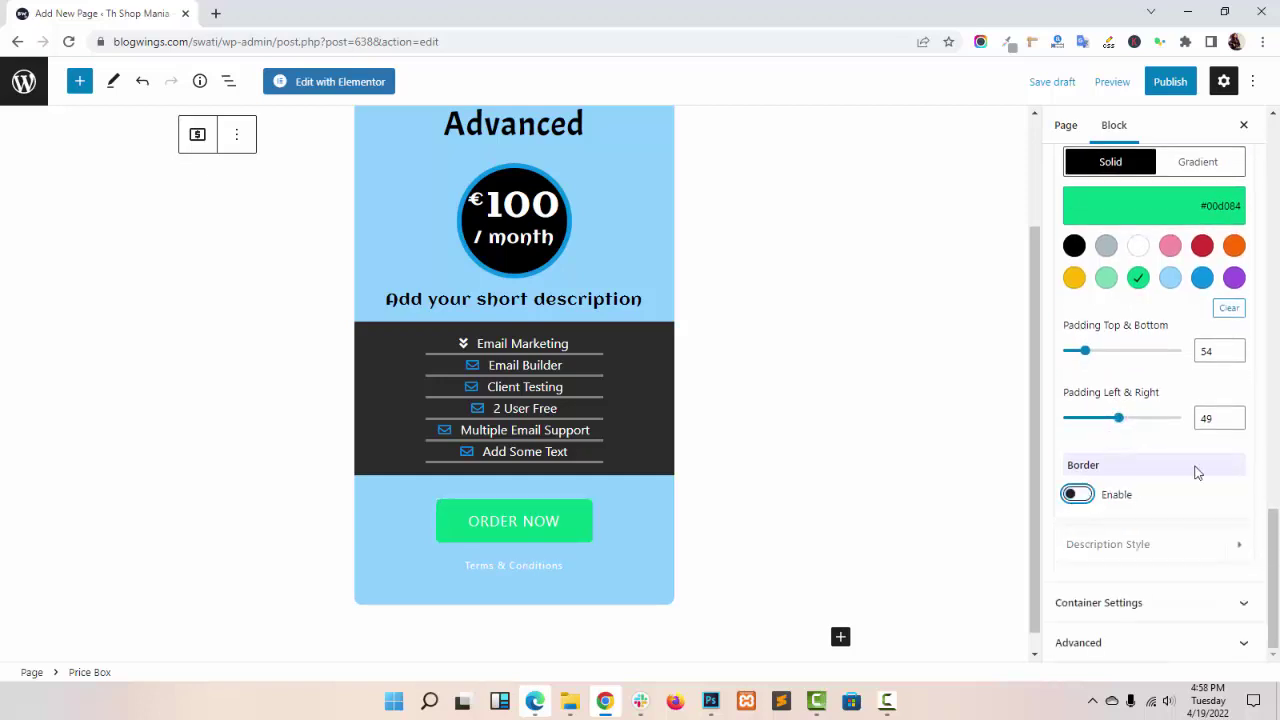
# - Set the button section description's font size to 22, try grey and green for its color and settle on white (#ffffff)
pyautogui.click(1143, 543)
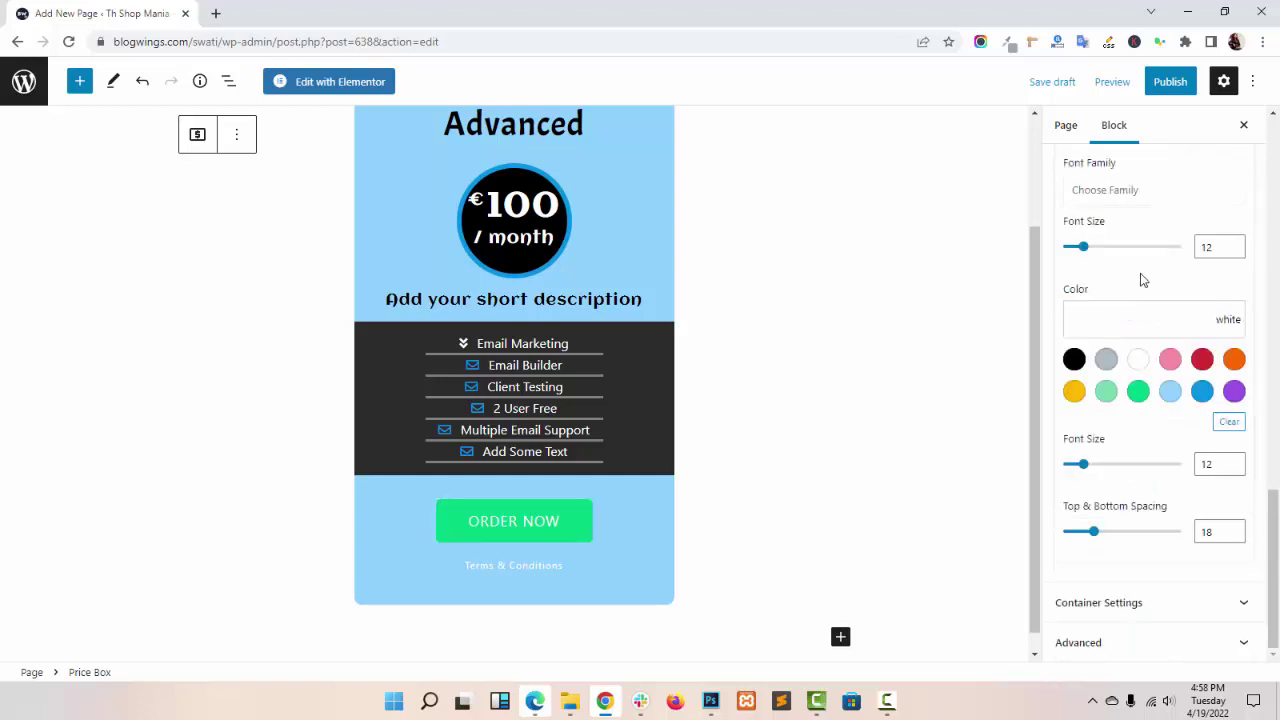
pyautogui.scroll(3, 1120, 300)
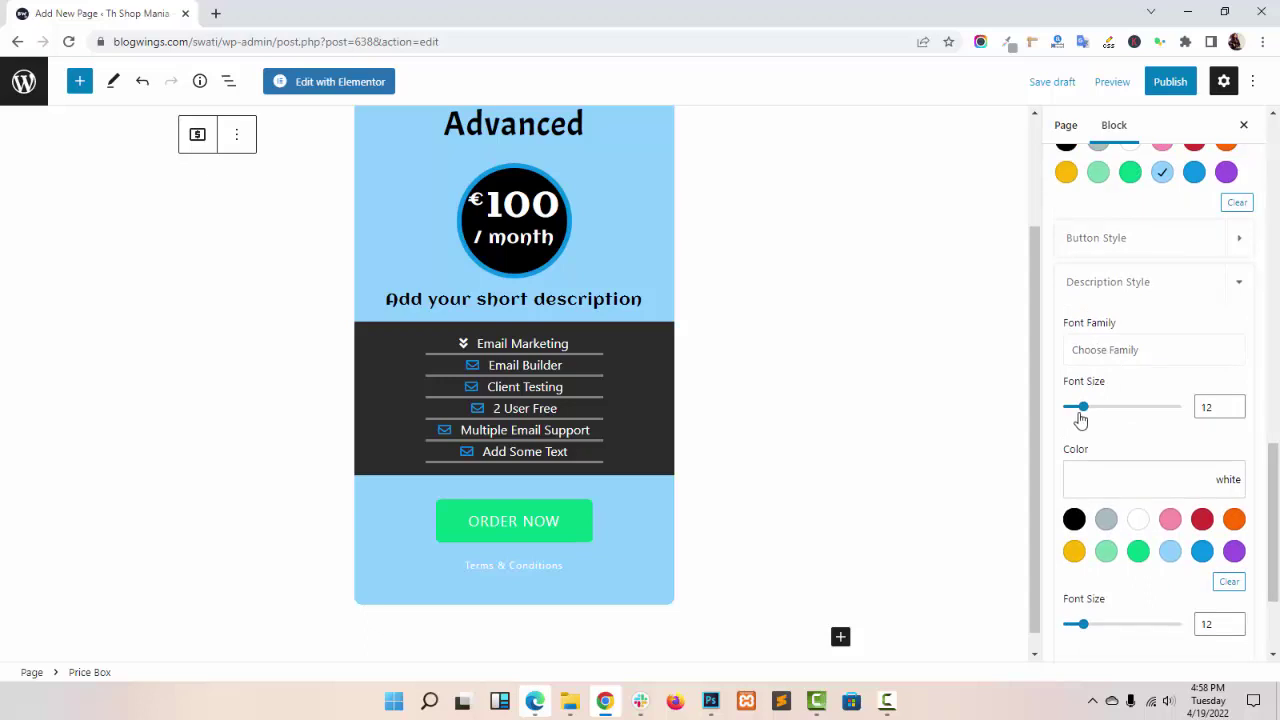
pyautogui.moveTo(1095, 410); pyautogui.dragTo(1099, 408)
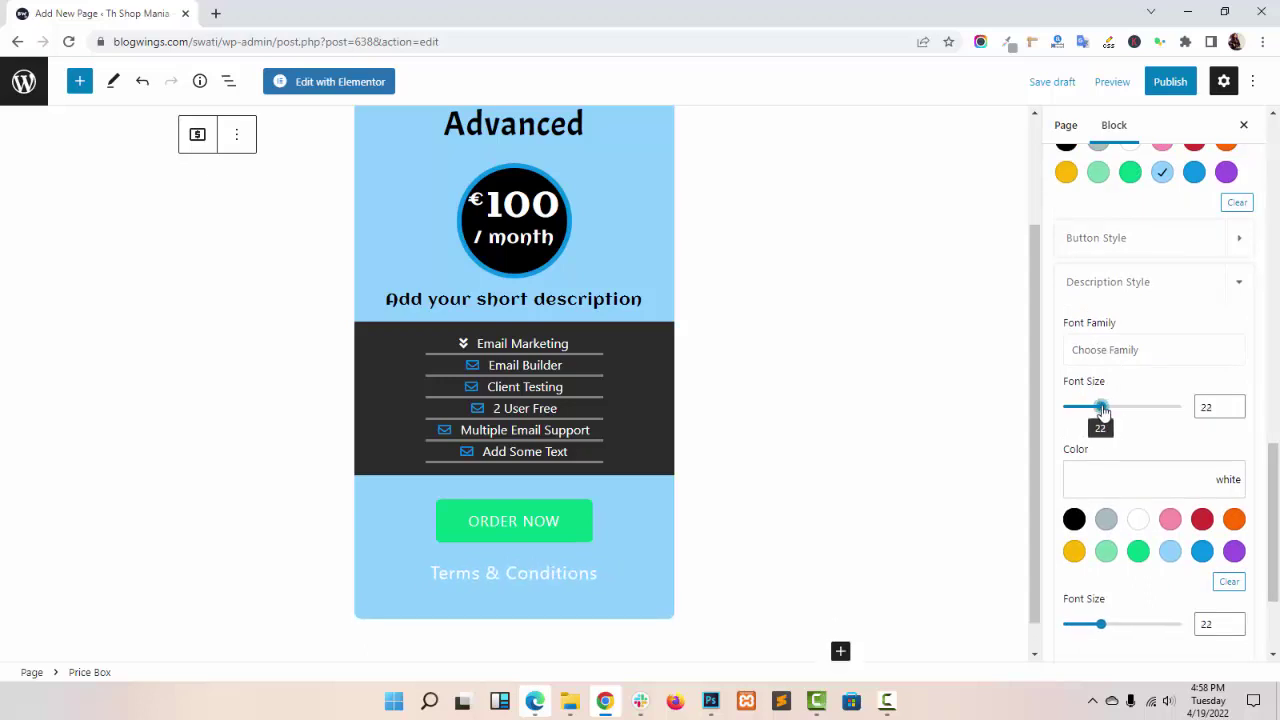
pyautogui.scroll(-3, 1134, 425)
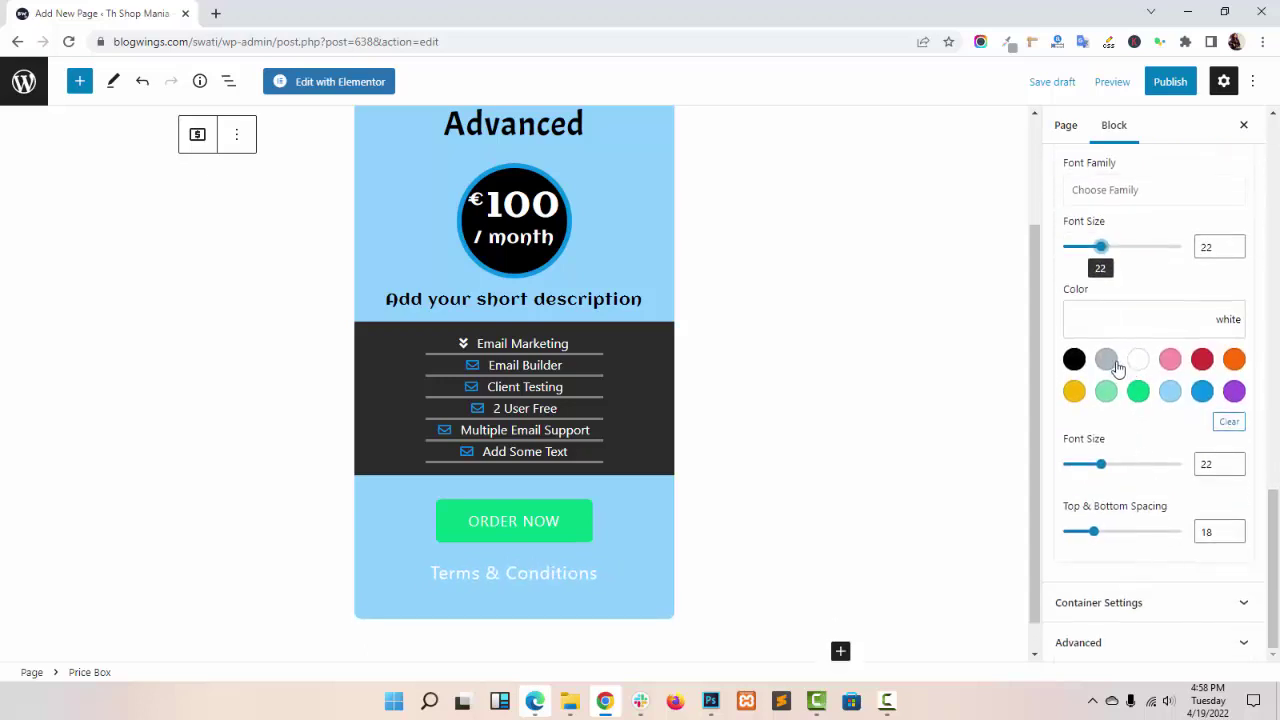
pyautogui.click(1106, 358)
pyautogui.click(1138, 390)
pyautogui.click(1138, 358)
# - Enable the border around the whole price box in the container settings
pyautogui.click(1111, 602)
pyautogui.click(1064, 594)
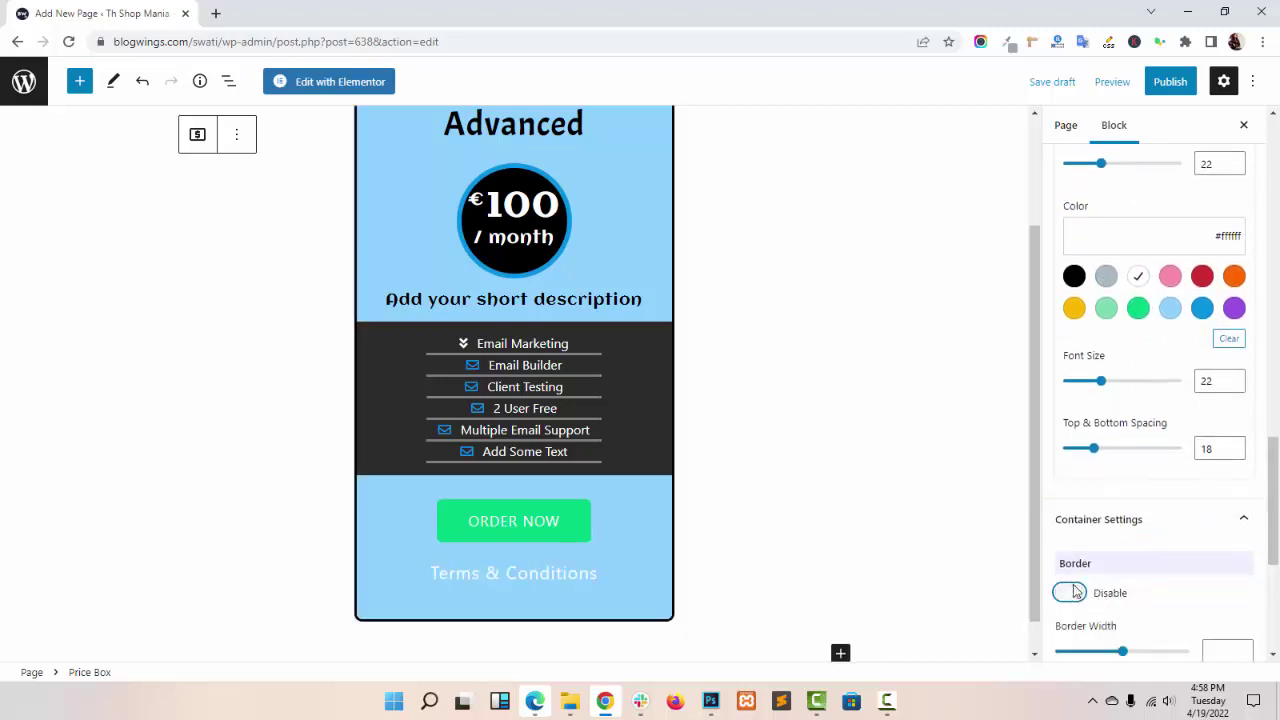
# - Set the price box container's border width to 15, its border radius to 27 and its border color to green (#00d084)
pyautogui.scroll(-3, 1153, 437)
pyautogui.moveTo(1110, 413); pyautogui.dragTo(1079, 412)
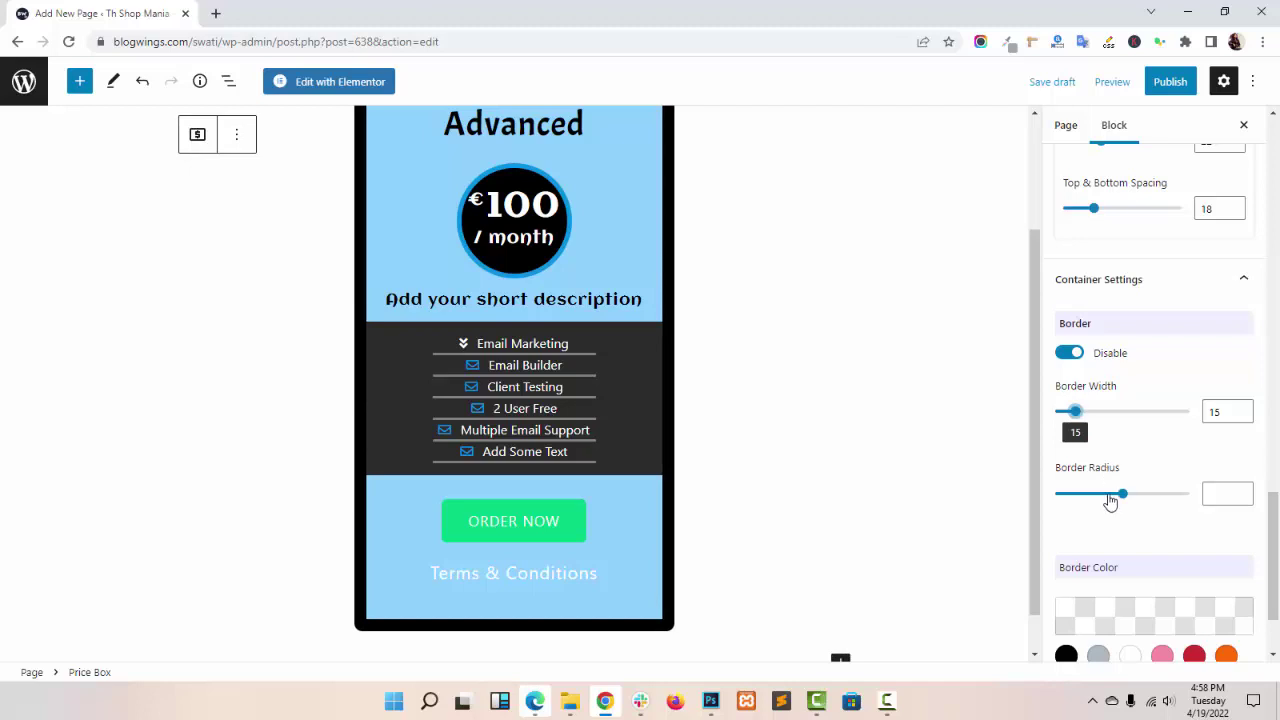
pyautogui.moveTo(1101, 491); pyautogui.dragTo(1127, 495)
pyautogui.scroll(-2, 1128, 497)
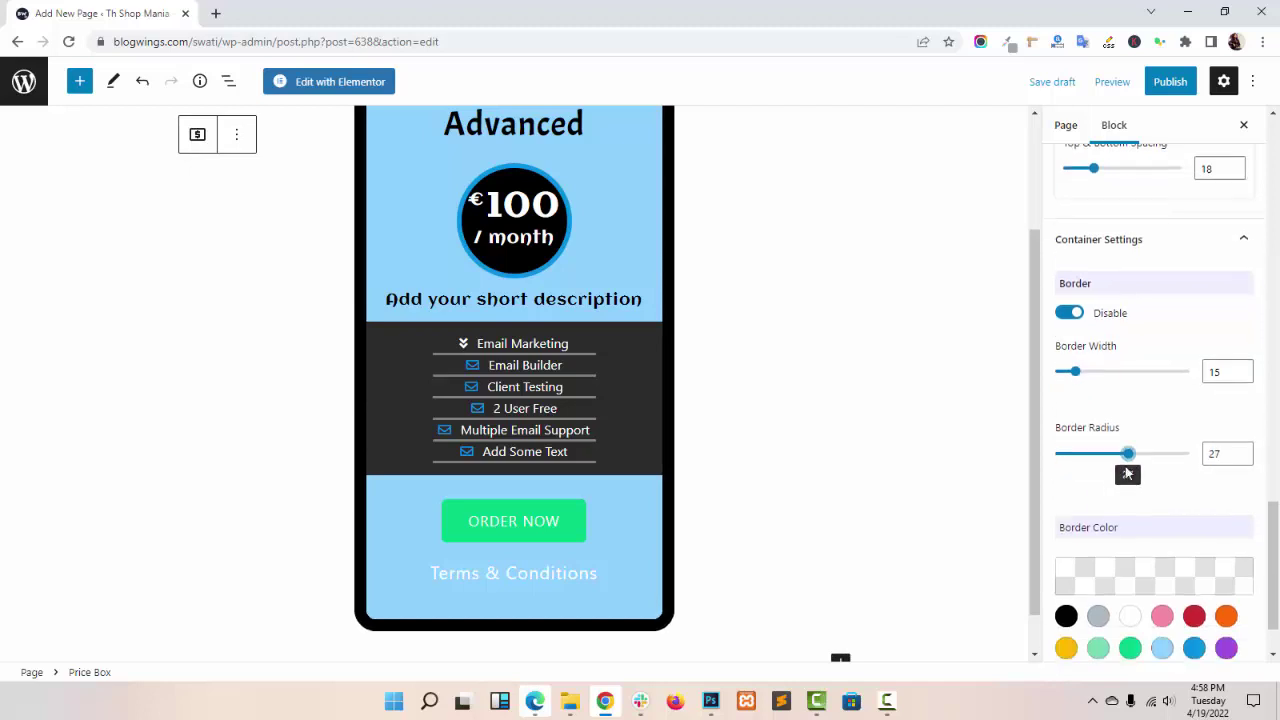
pyautogui.scroll(3, 715, 398)
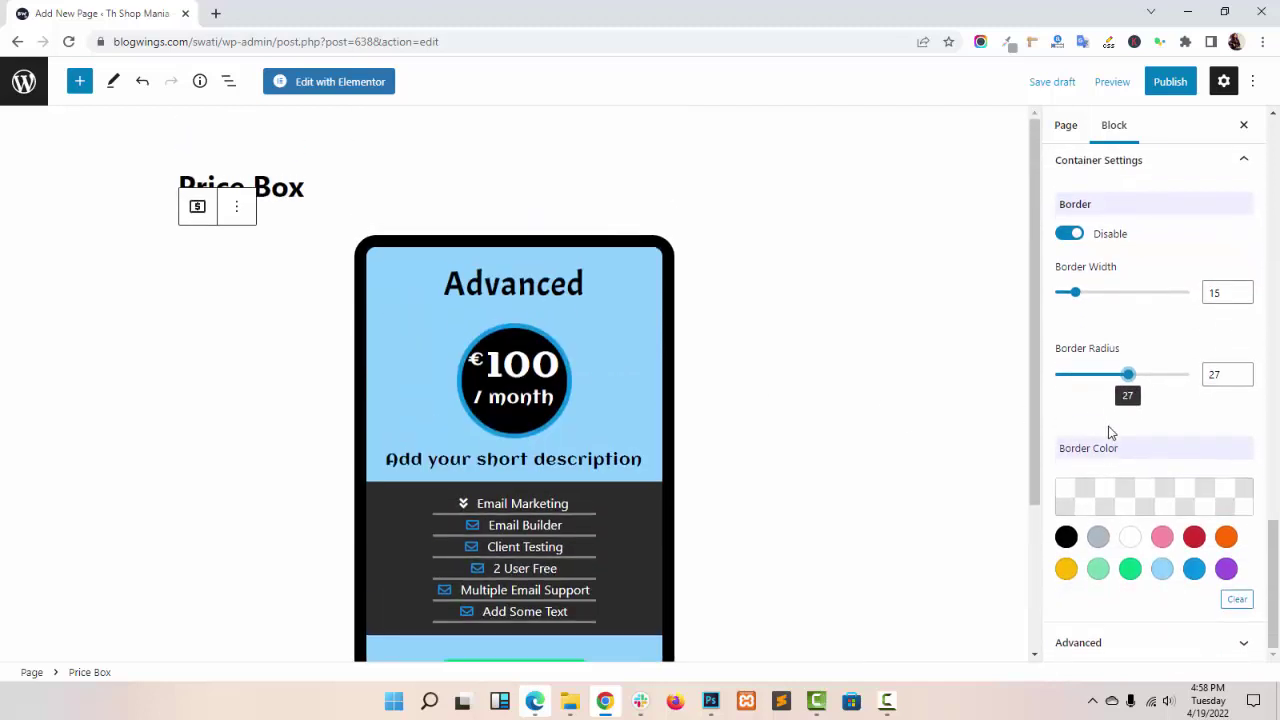
pyautogui.click(1130, 568)
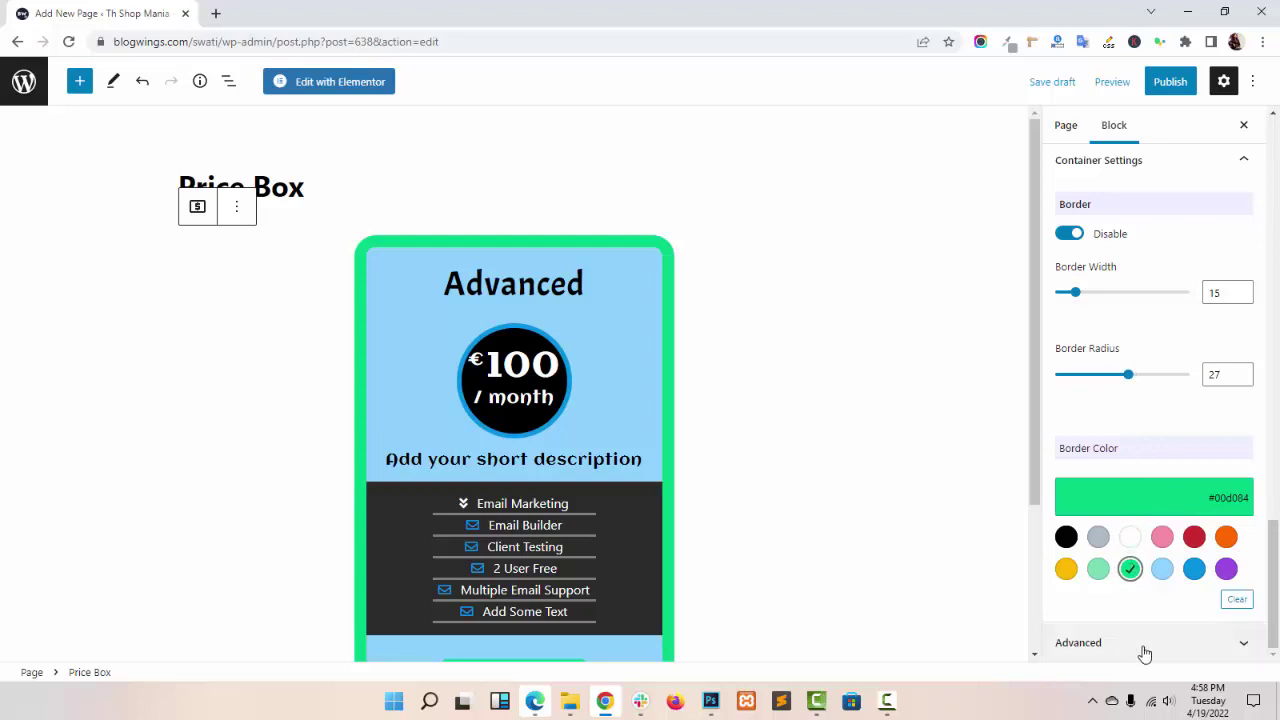
# - Expand the Price Box block's advanced settings to view the option for additional CSS classes
pyautogui.scroll(5, 1133, 609)
pyautogui.scroll(-5, 1133, 598)
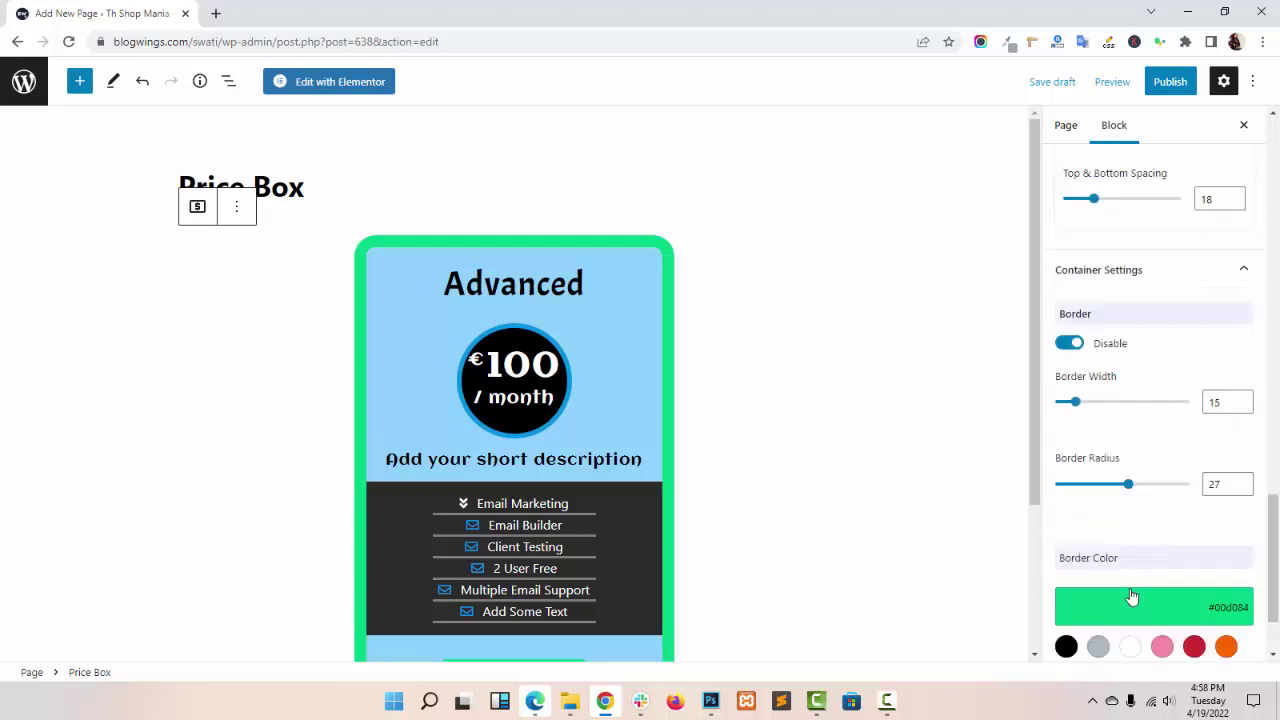
pyautogui.click(1128, 643)
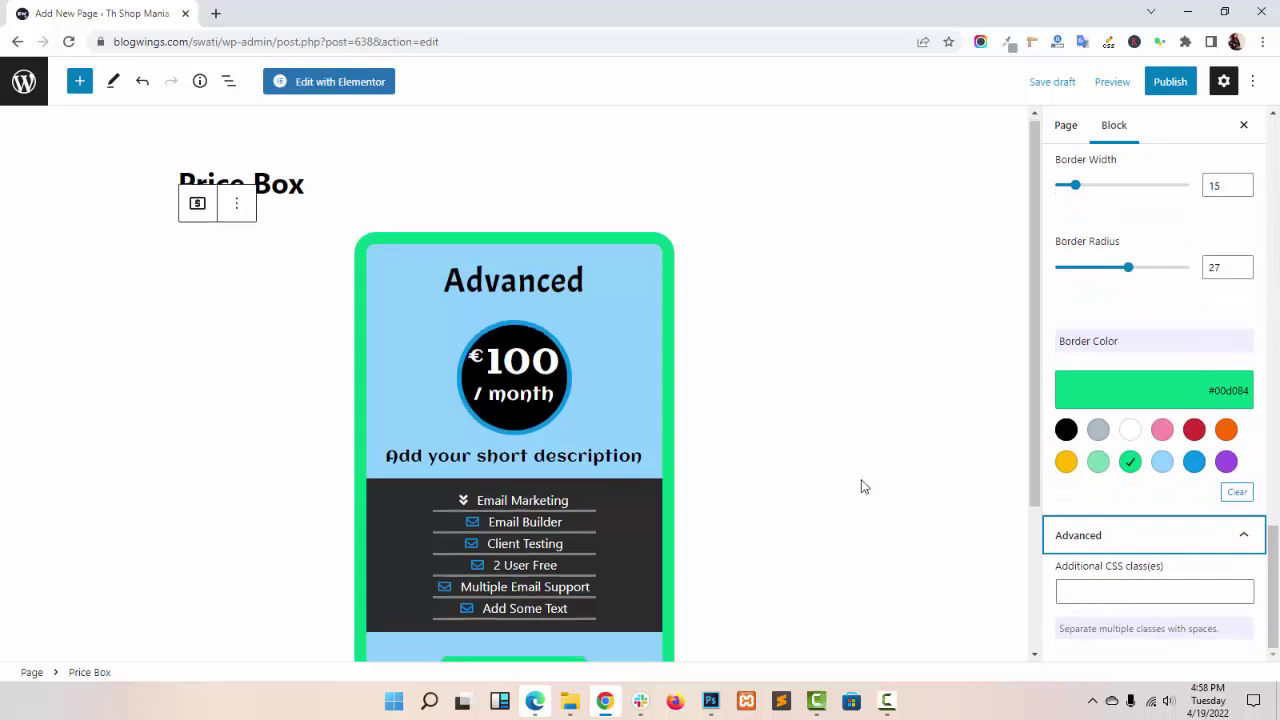
pyautogui.scroll(-1, 863, 486)
pyautogui.scroll(10, 1137, 565)
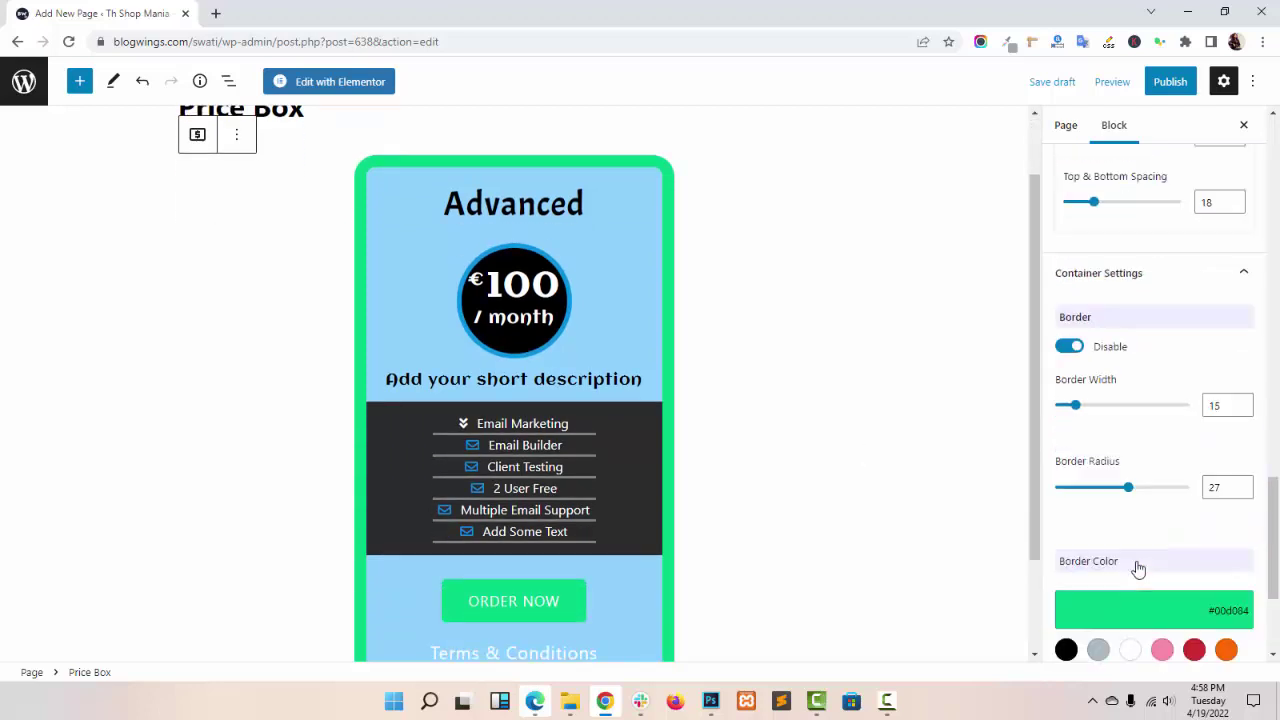
# - Publish the Price Box page and confirm the pre-publish check
pyautogui.scroll(10, 1135, 550)
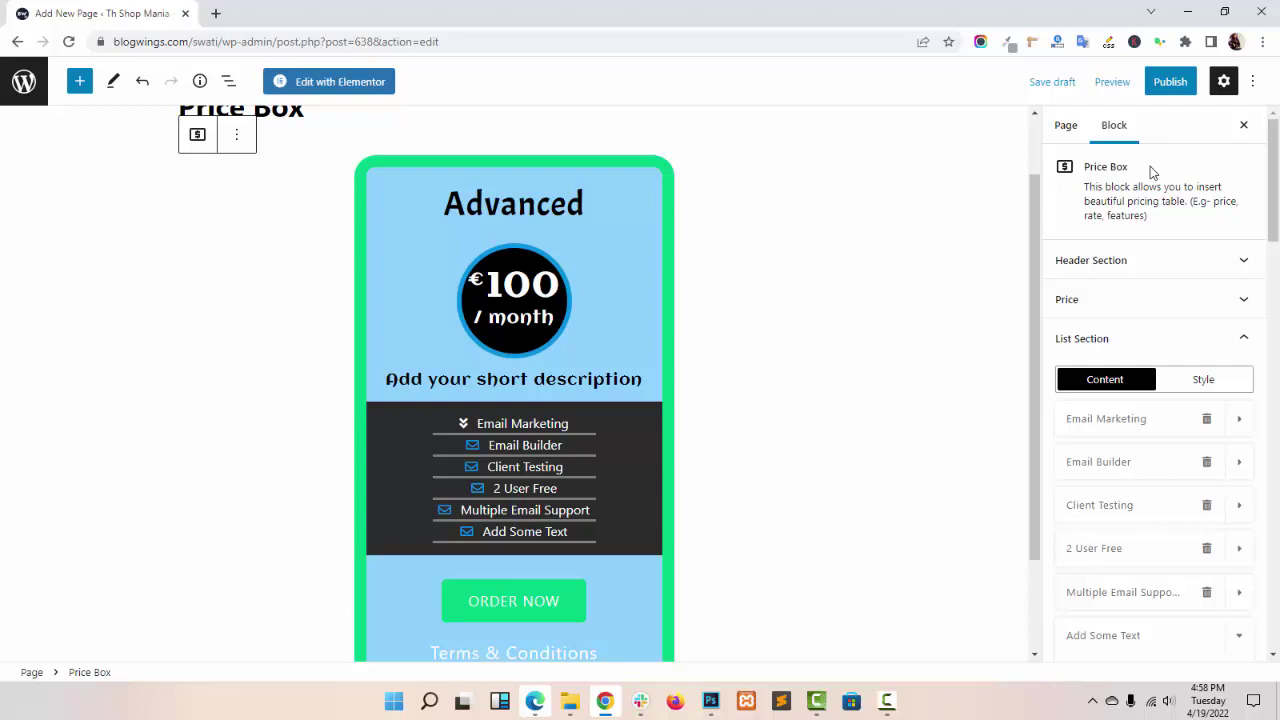
pyautogui.click(1166, 96)
pyautogui.click(1151, 93)
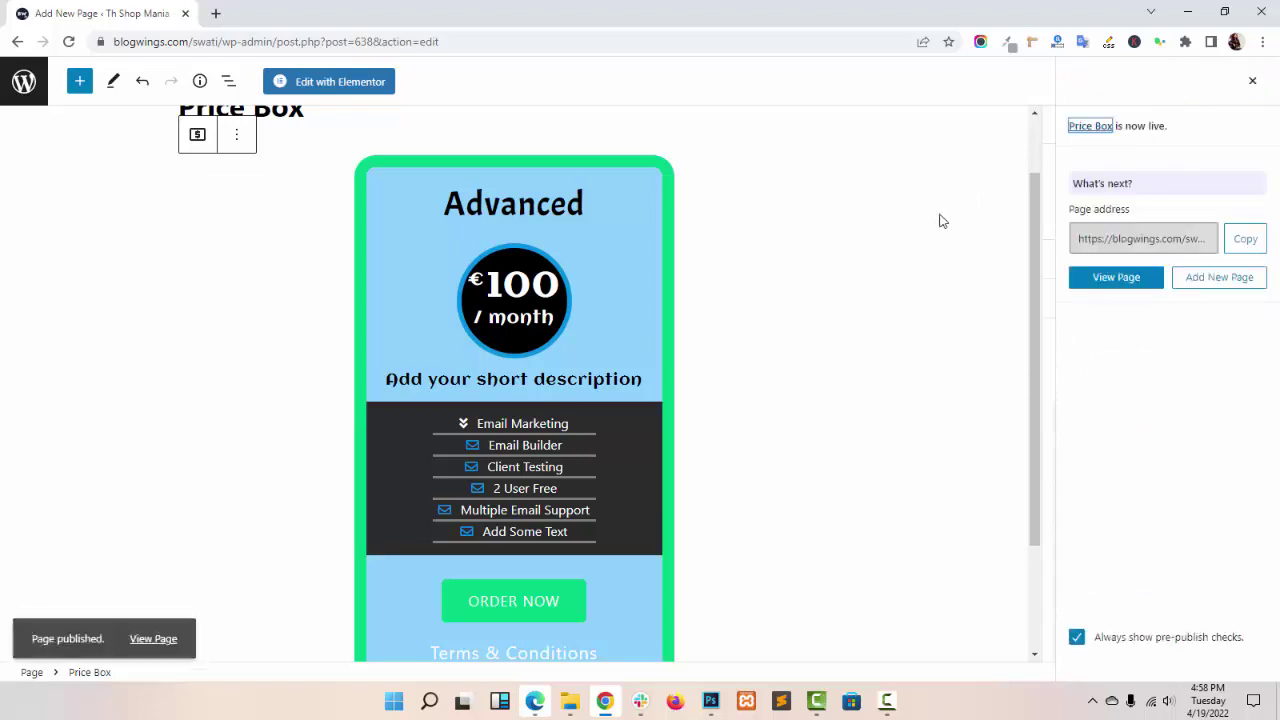